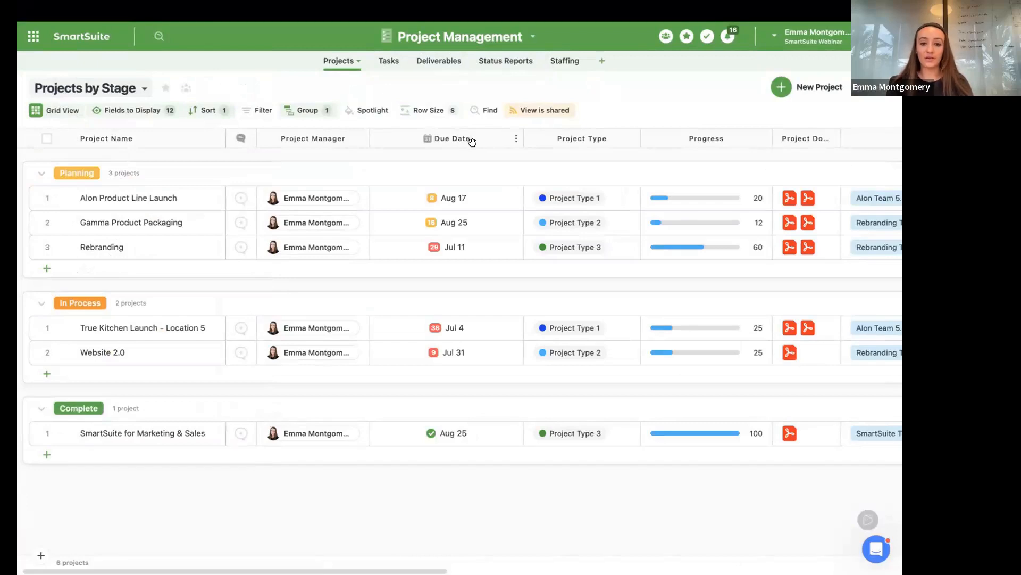
{"action": "left_click", "coordinate": [475, 198]}
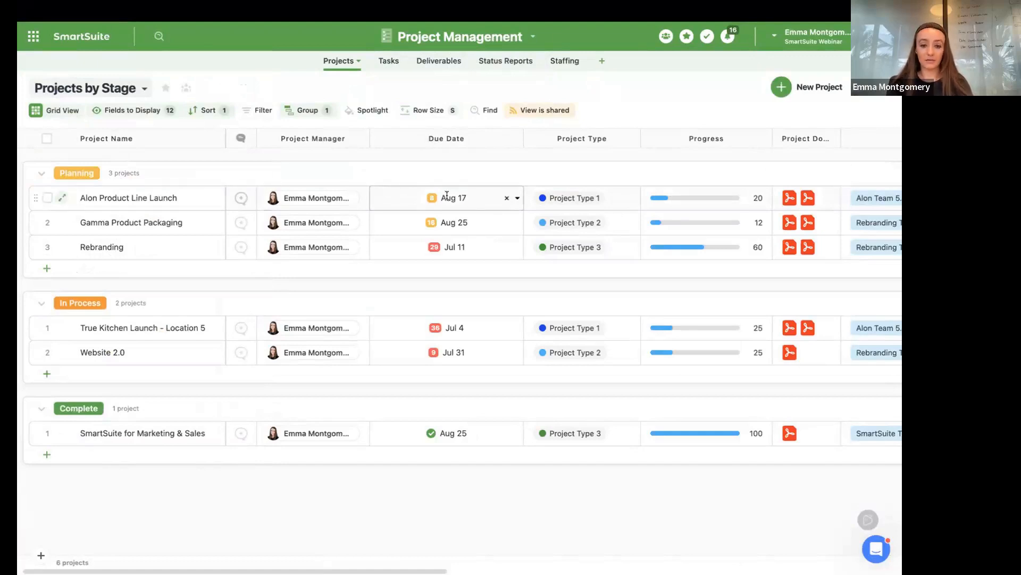
{"action": "mouse_move", "coordinate": [431, 200]}
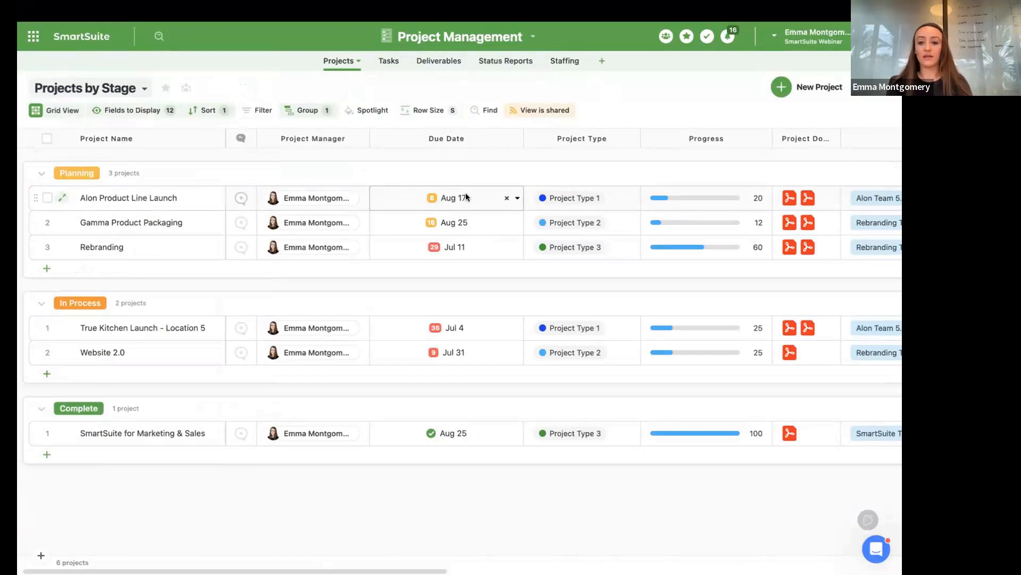
{"action": "scroll", "coordinate": [627, 210], "scroll_direction": "right", "scroll_amount": 10}
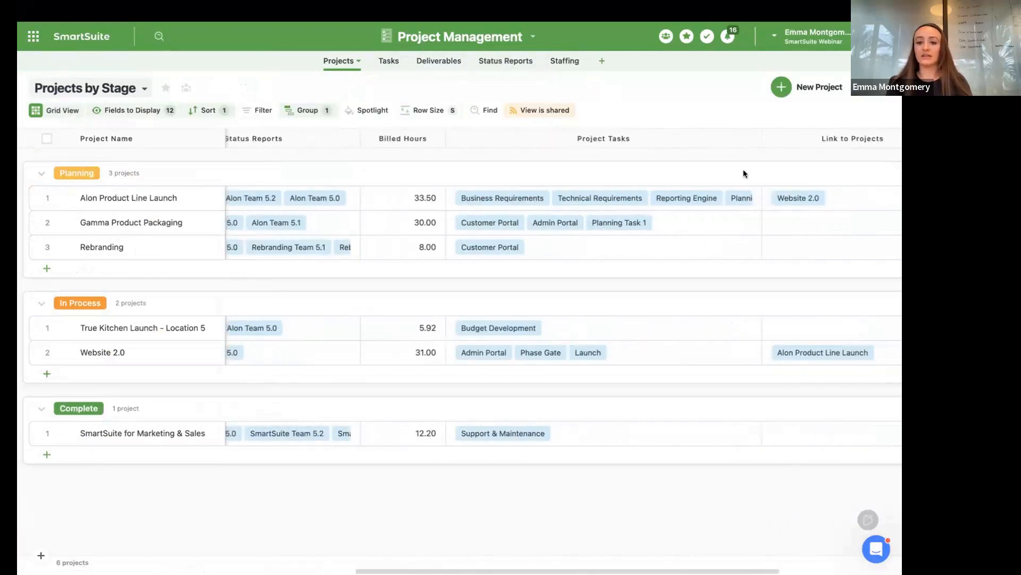
{"action": "scroll", "coordinate": [744, 174], "scroll_direction": "right", "scroll_amount": 5}
{"action": "left_click", "coordinate": [820, 140]}
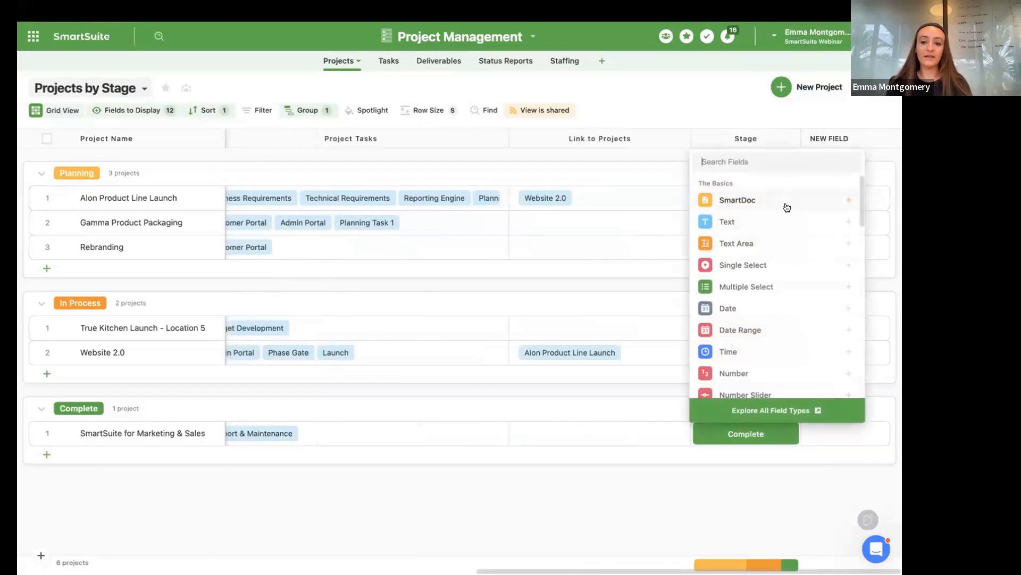
{"action": "scroll", "coordinate": [787, 208], "scroll_direction": "down", "scroll_amount": 1}
{"action": "mouse_move", "coordinate": [764, 225]}
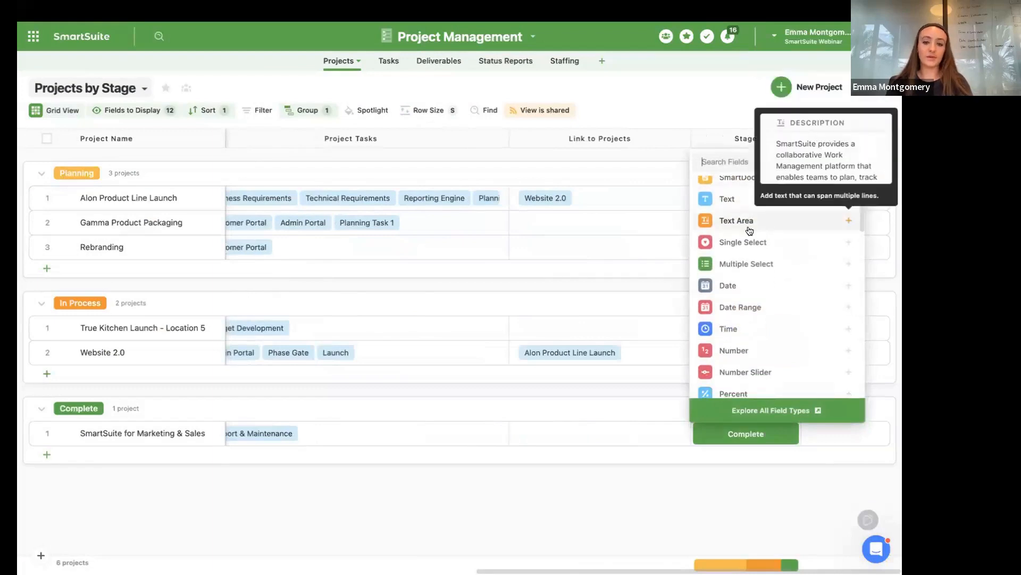
{"action": "type", "text": "due"}
{"action": "left_click", "coordinate": [727, 201]}
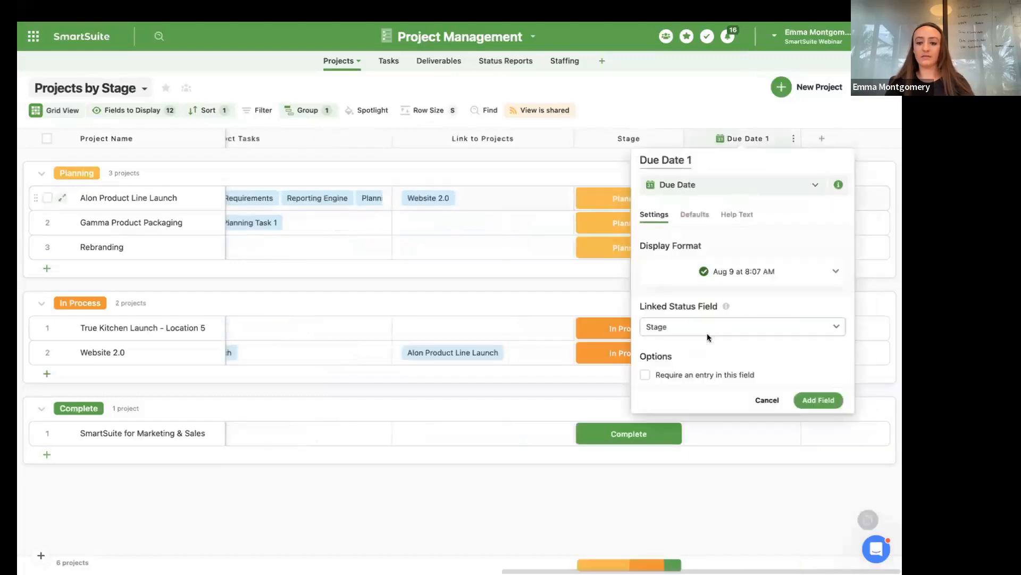
{"action": "left_click", "coordinate": [818, 400]}
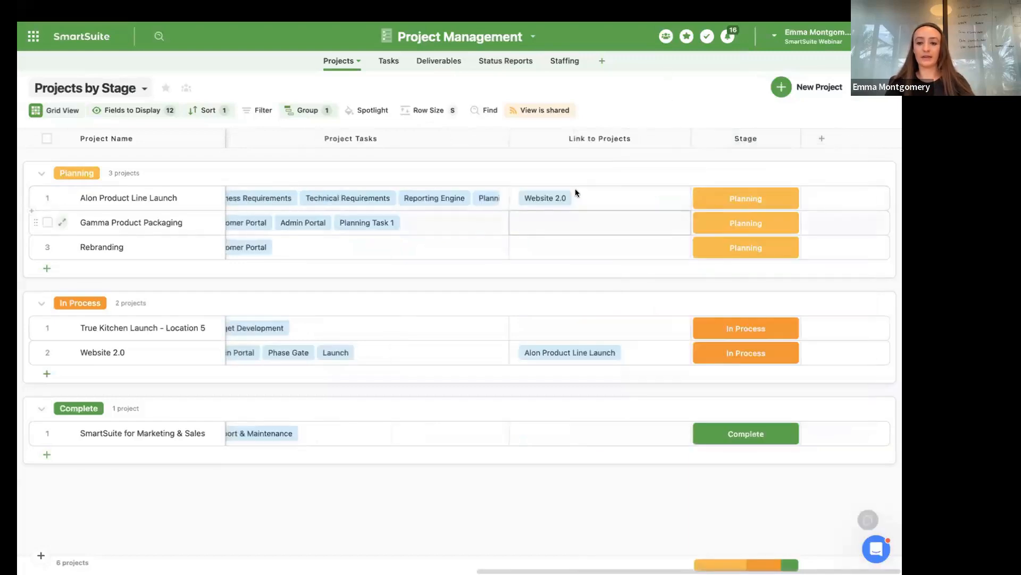
Make the Alon Product Line Launch due date a repeating task, trying the Custom frequency before setting it to Weekly on Thursday
{"action": "scroll", "coordinate": [576, 189], "scroll_direction": "left", "scroll_amount": 20}
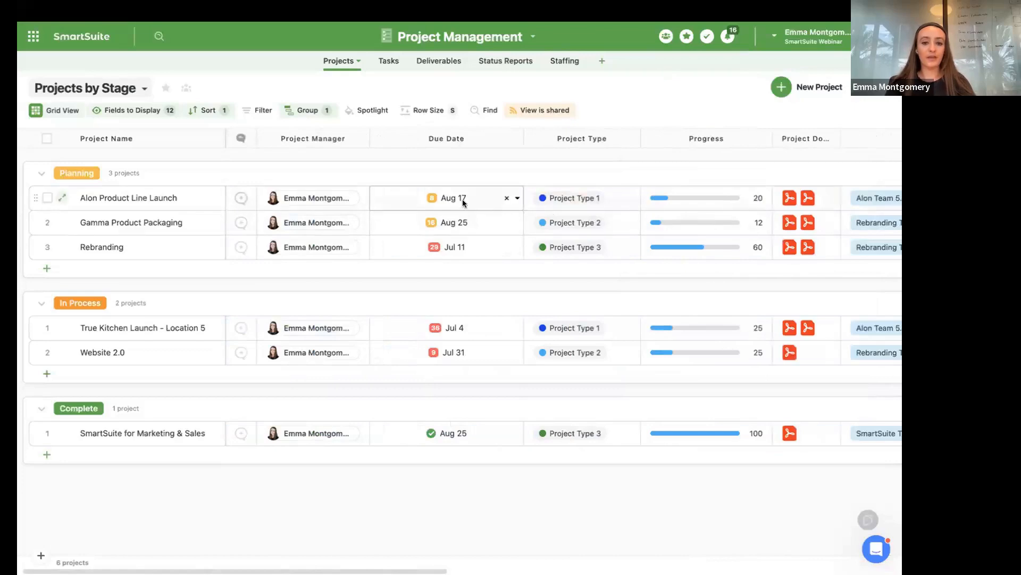
{"action": "left_click", "coordinate": [469, 198]}
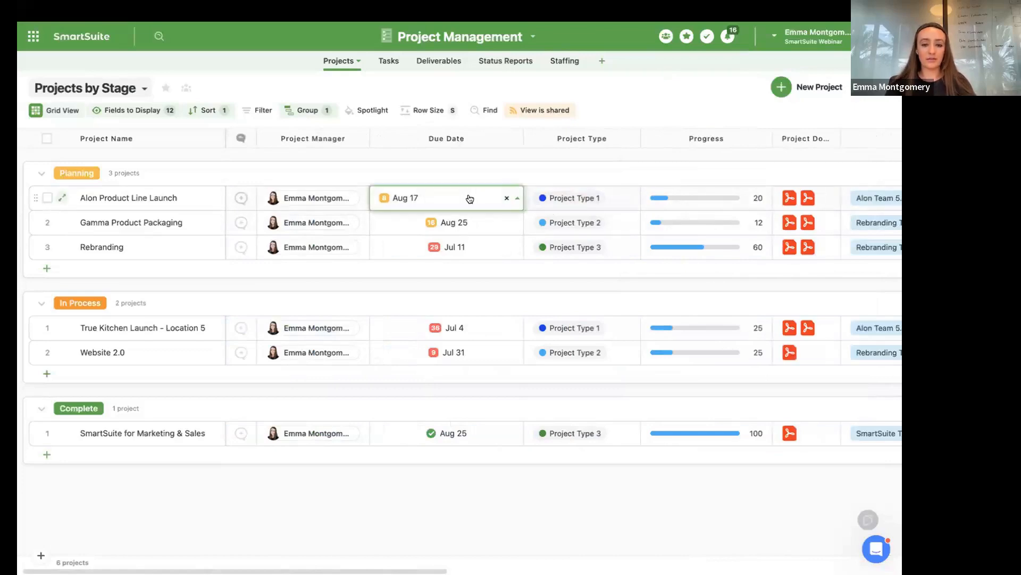
{"action": "left_click", "coordinate": [468, 198]}
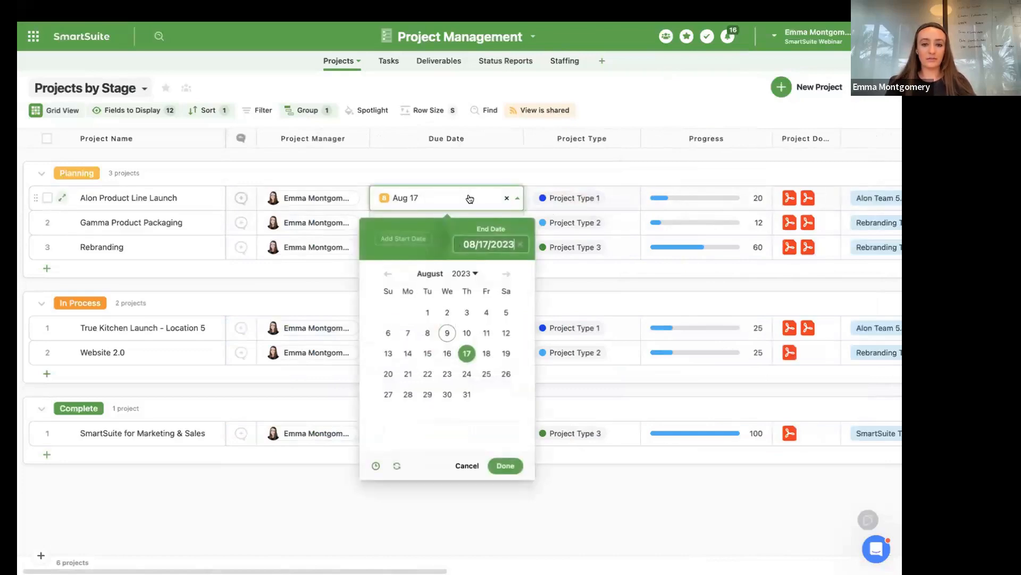
{"action": "left_click", "coordinate": [395, 467]}
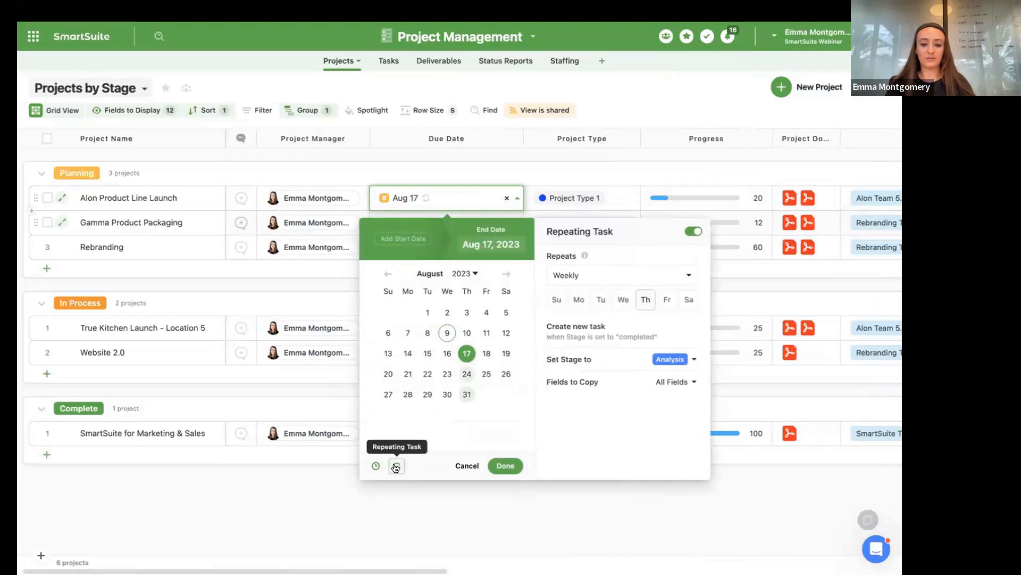
{"action": "left_click", "coordinate": [584, 275]}
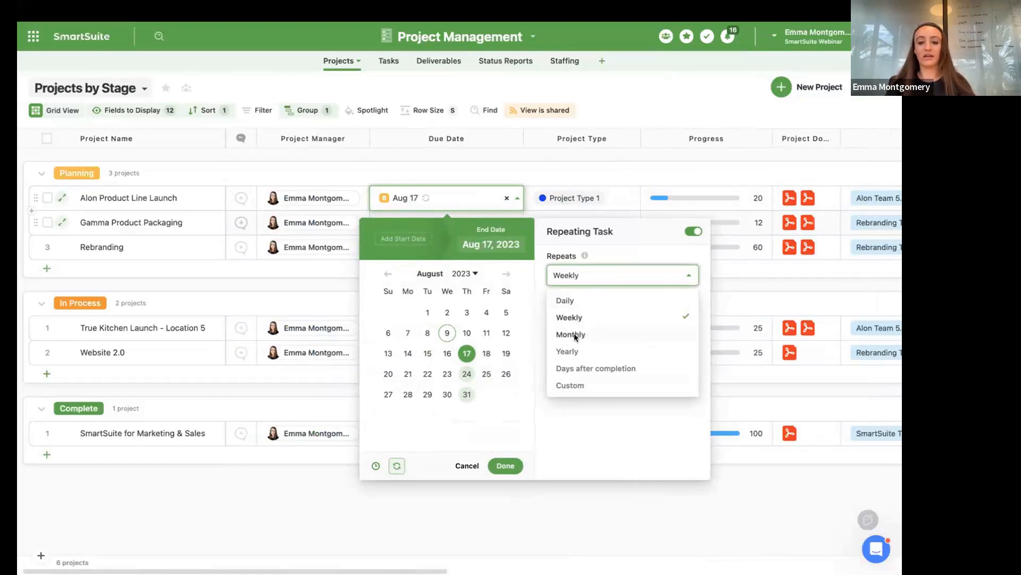
{"action": "left_click", "coordinate": [572, 384]}
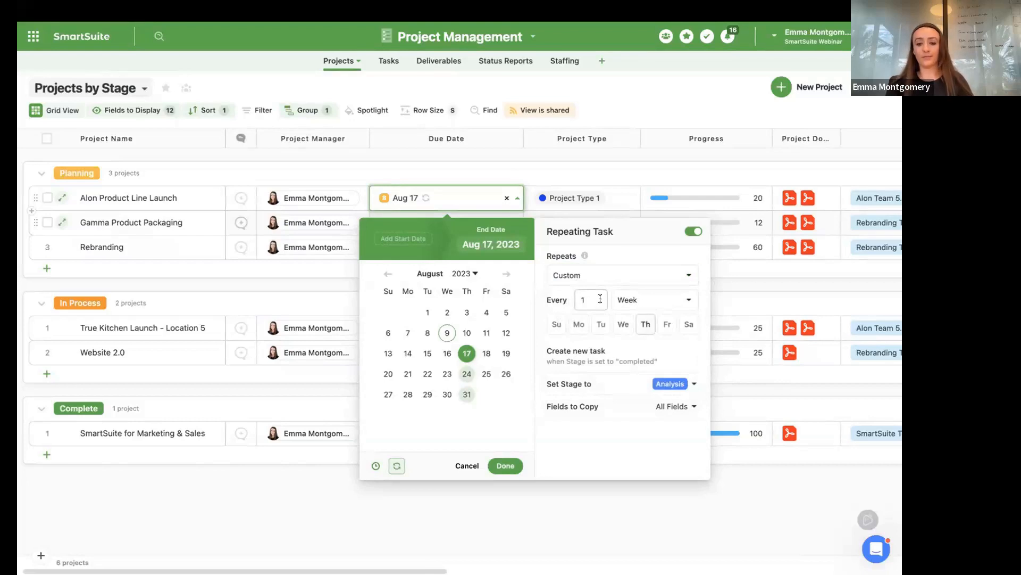
{"action": "left_click", "coordinate": [592, 281]}
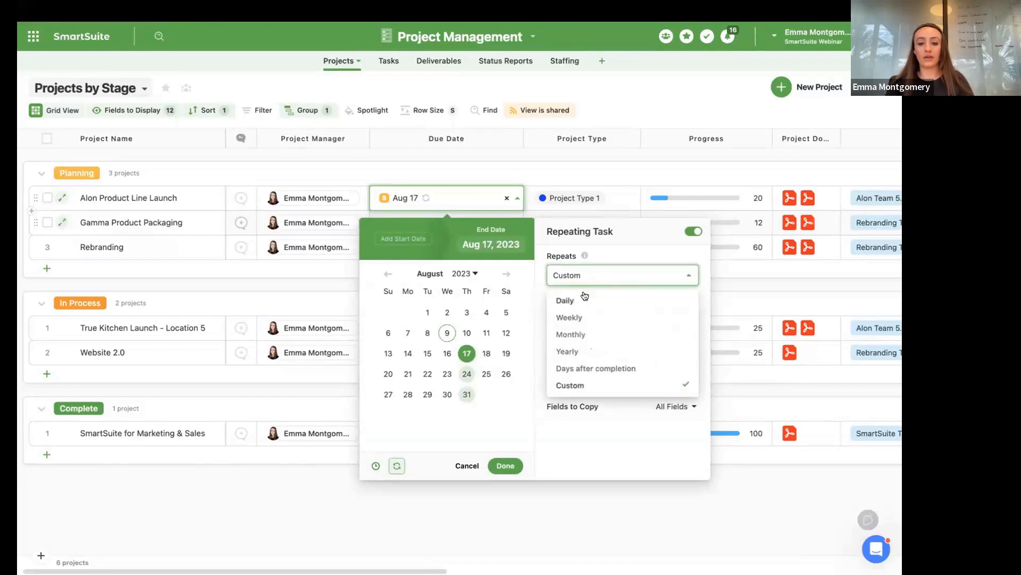
{"action": "left_click", "coordinate": [579, 317]}
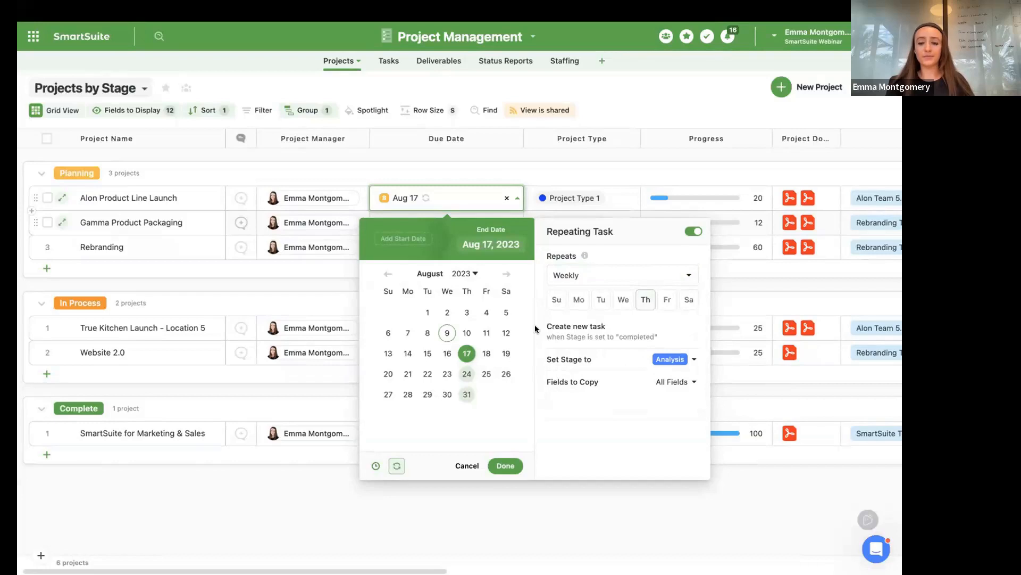
{"action": "left_click", "coordinate": [691, 115]}
Set the Alon Product Line Launch due date to August 2, 2023
{"action": "left_click", "coordinate": [445, 200]}
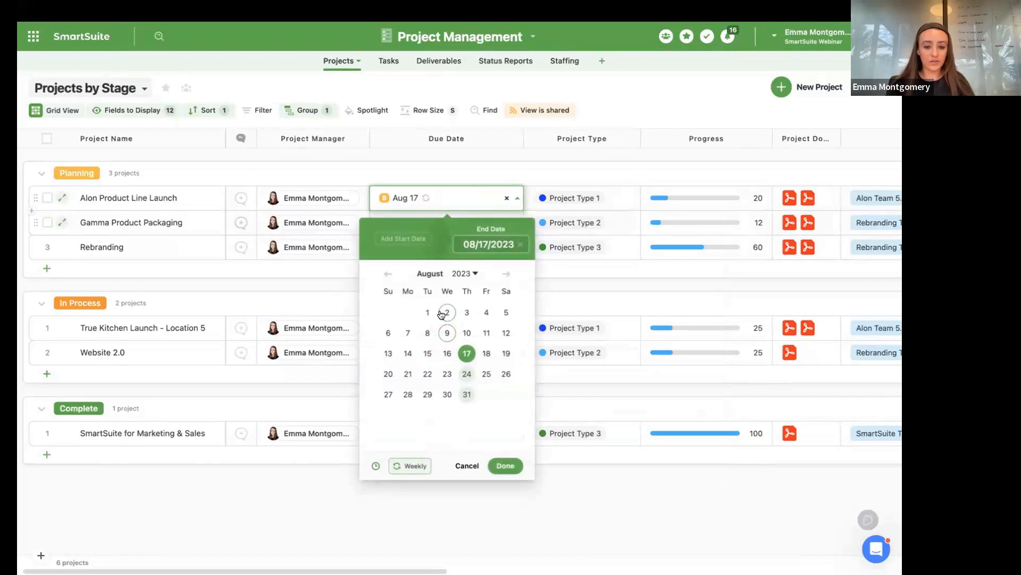
{"action": "left_click", "coordinate": [446, 313]}
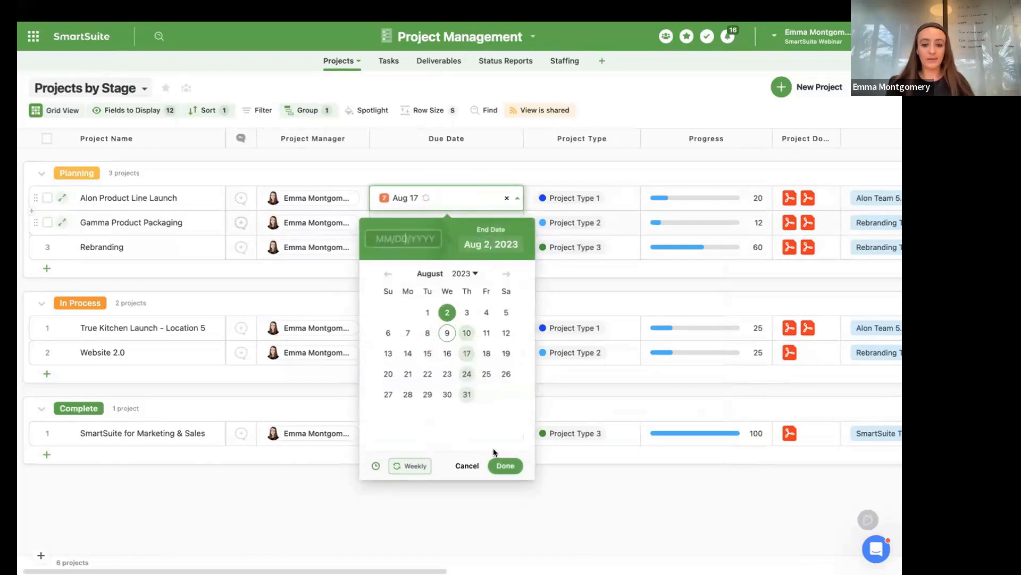
{"action": "left_click", "coordinate": [505, 466]}
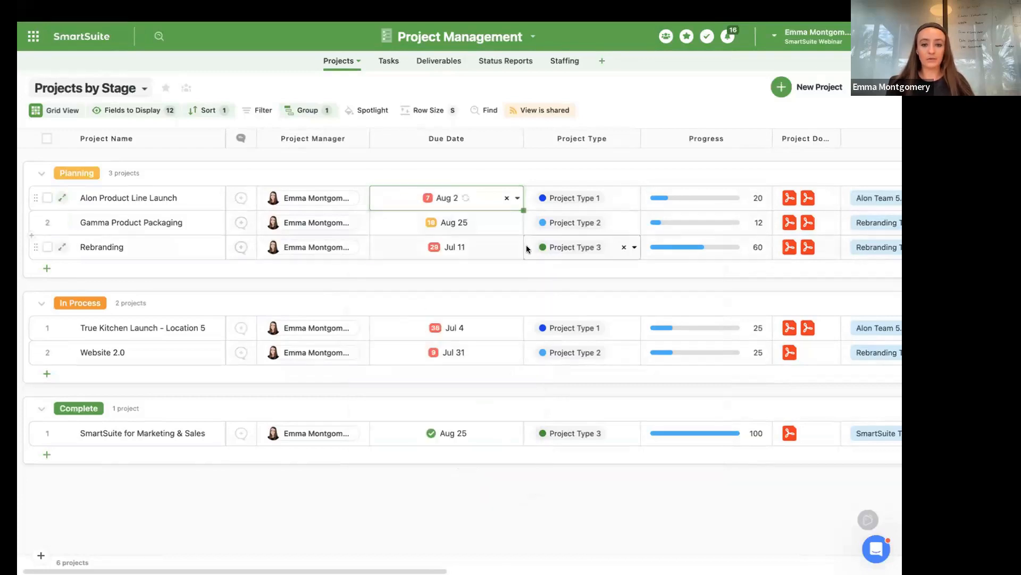
Change the weekly repeat day of the Alon Product Line Launch due date to Wednesday
{"action": "left_click", "coordinate": [467, 198]}
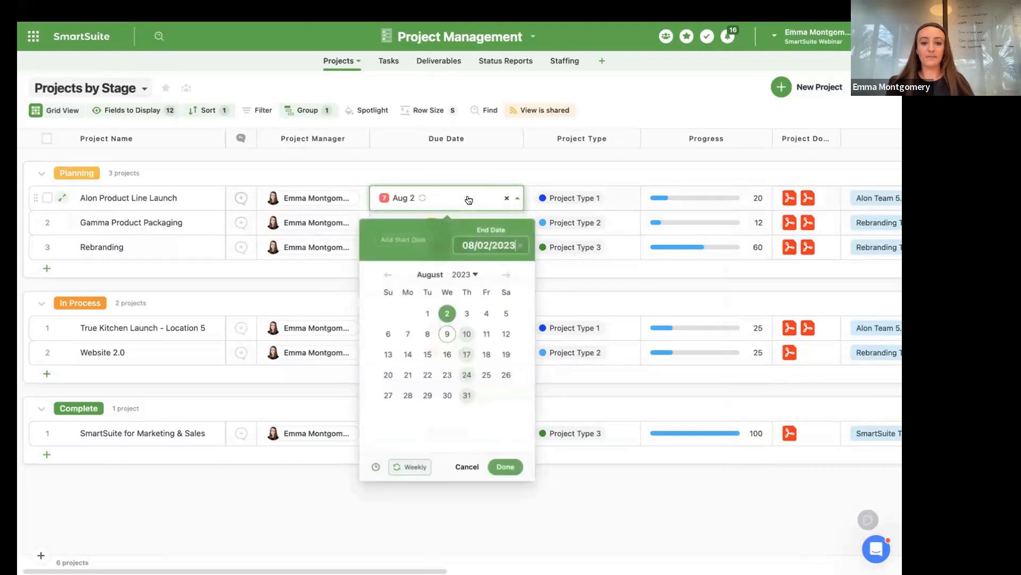
{"action": "left_click", "coordinate": [408, 466]}
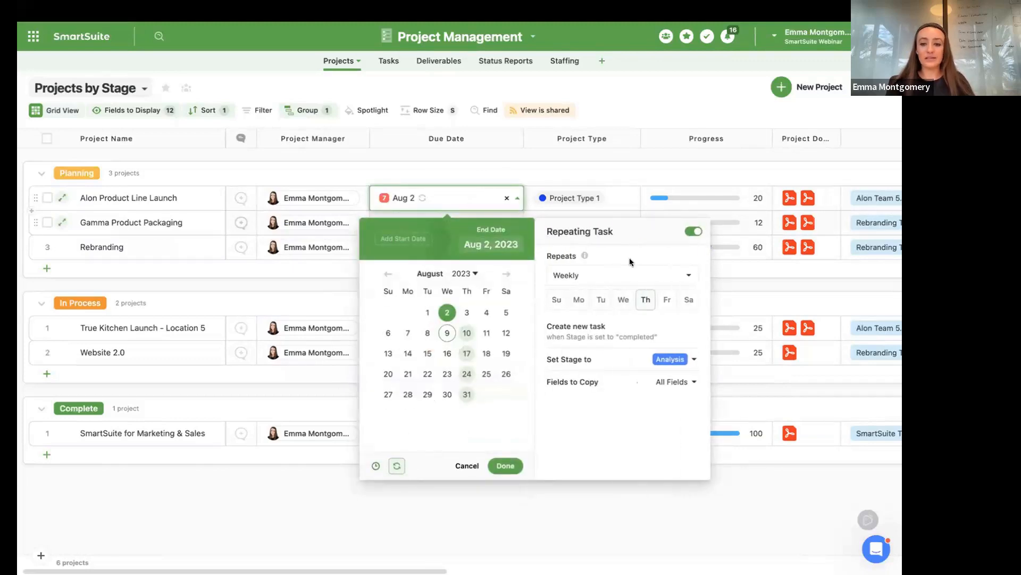
{"action": "left_click", "coordinate": [601, 300]}
{"action": "left_click", "coordinate": [645, 300]}
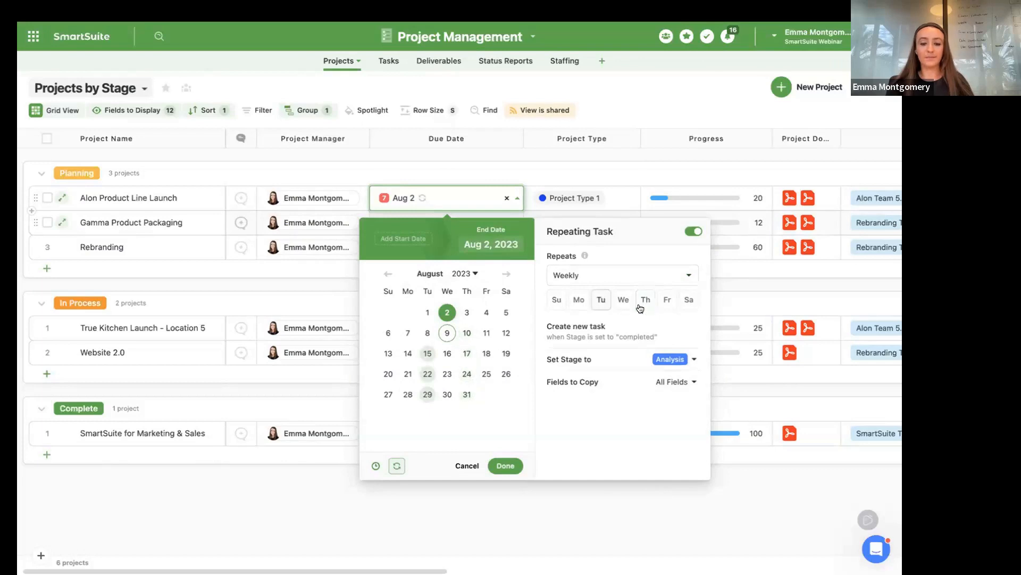
{"action": "left_click", "coordinate": [622, 300]}
{"action": "left_click", "coordinate": [601, 302]}
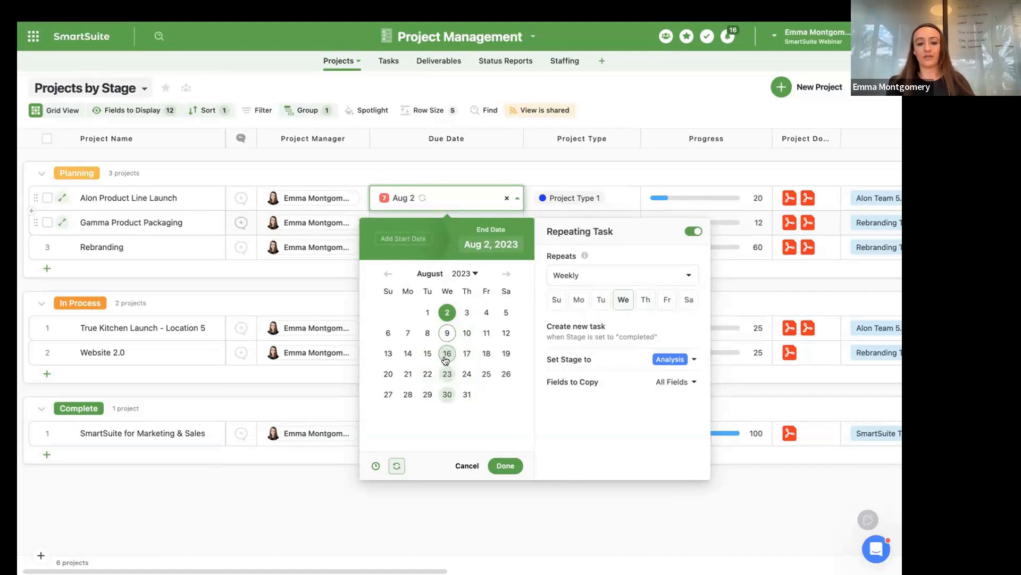
{"action": "left_click", "coordinate": [501, 465]}
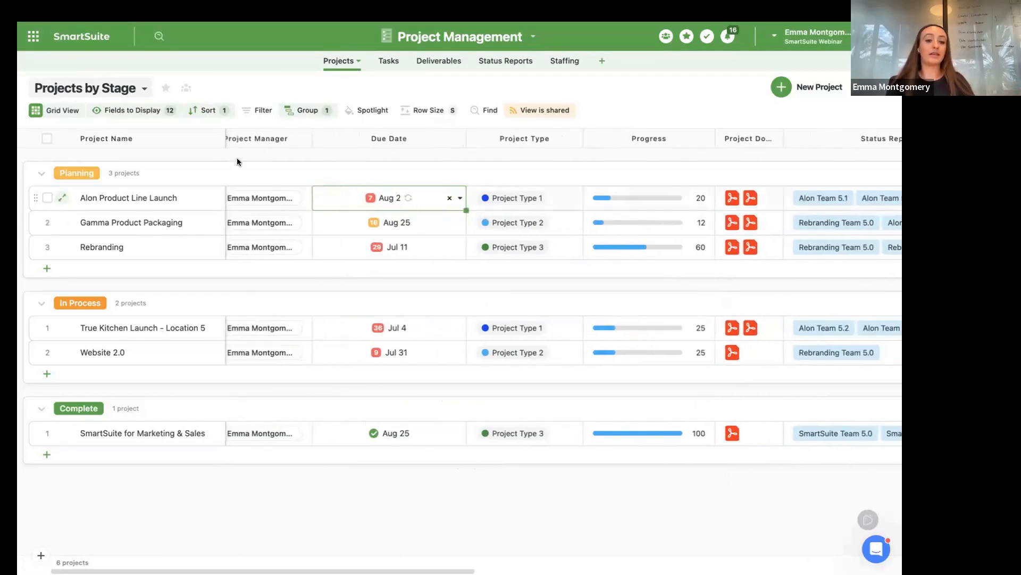
Search the view's available fields to display for "st"
{"action": "left_click", "coordinate": [147, 112]}
{"action": "scroll", "coordinate": [193, 276], "scroll_direction": "down", "scroll_amount": 5}
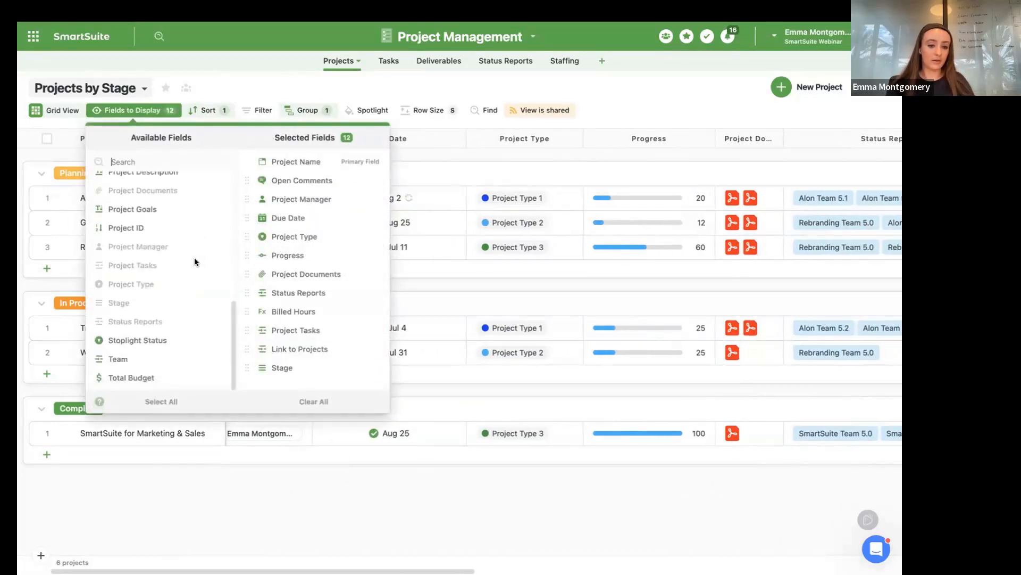
{"action": "scroll", "coordinate": [172, 317], "scroll_direction": "up", "scroll_amount": 5}
{"action": "type", "text": "st"}
Set the Stage of the Rebranding and Alon Product Line Launch projects to Complete
{"action": "scroll", "coordinate": [479, 223], "scroll_direction": "right", "scroll_amount": 10}
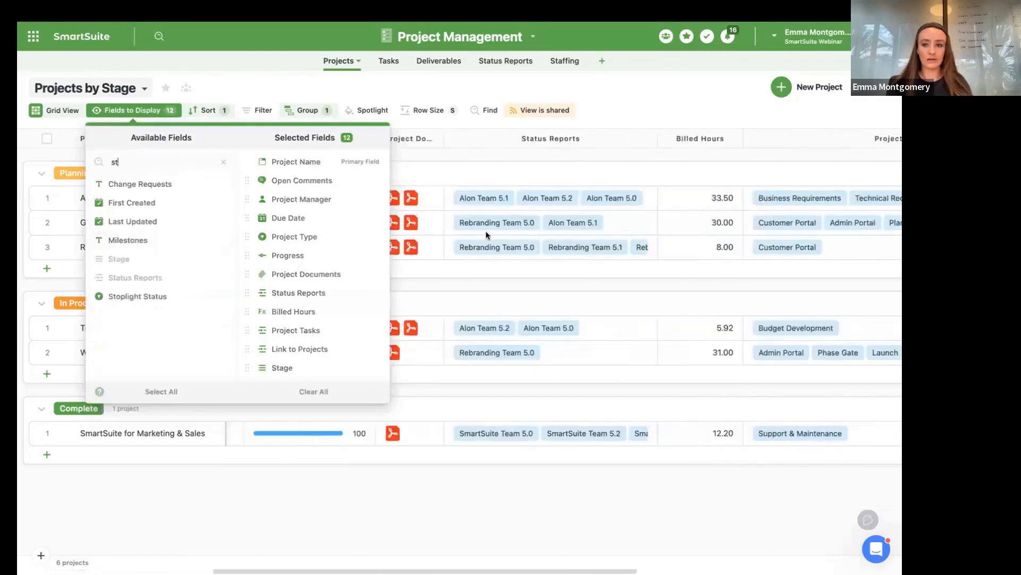
{"action": "left_click", "coordinate": [789, 248]}
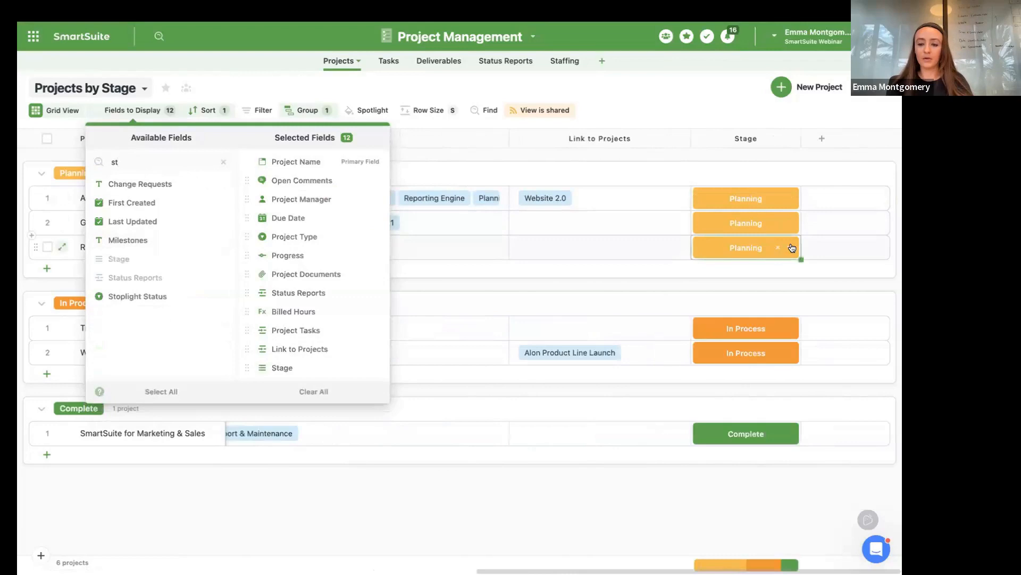
{"action": "left_click", "coordinate": [727, 337]}
{"action": "scroll", "coordinate": [680, 333], "scroll_direction": "left", "scroll_amount": 10}
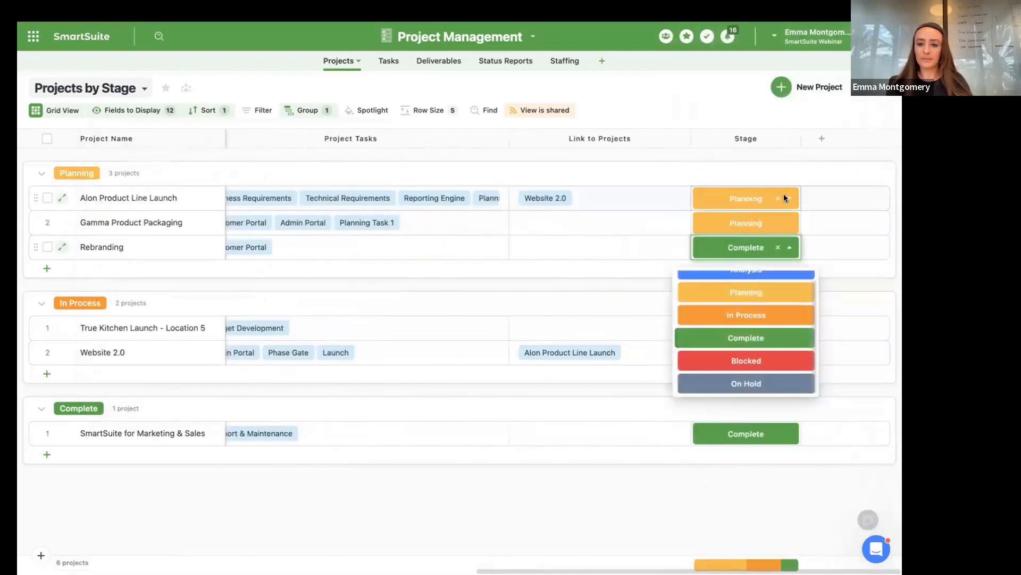
{"action": "left_click", "coordinate": [785, 198]}
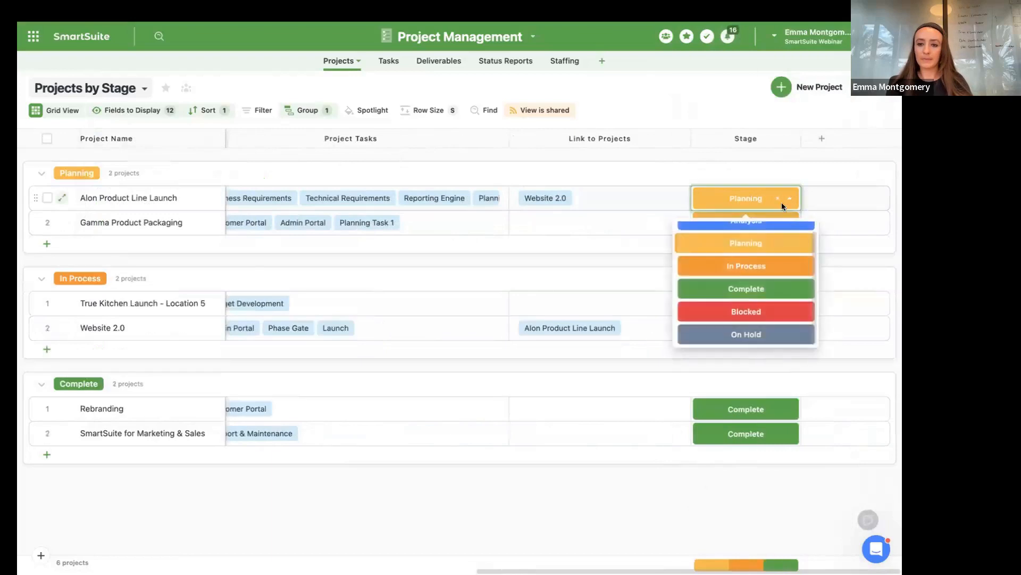
{"action": "left_click", "coordinate": [745, 287]}
Examine the Due Date and Stage columns for the next occurrence of the repeating Alon Product Line Launch project
{"action": "scroll", "coordinate": [544, 296], "scroll_direction": "left", "scroll_amount": 10}
{"action": "scroll", "coordinate": [544, 296], "scroll_direction": "left", "scroll_amount": 3}
{"action": "left_click", "coordinate": [474, 196]}
{"action": "mouse_move", "coordinate": [465, 197]}
{"action": "left_click", "coordinate": [452, 222]}
{"action": "scroll", "coordinate": [451, 220], "scroll_direction": "right", "scroll_amount": 5}
{"action": "scroll", "coordinate": [451, 220], "scroll_direction": "left", "scroll_amount": 5}
{"action": "left_click", "coordinate": [464, 200]}
{"action": "left_click", "coordinate": [467, 218]}
{"action": "left_click", "coordinate": [461, 197]}
{"action": "scroll", "coordinate": [465, 204], "scroll_direction": "right", "scroll_amount": 10}
{"action": "left_click", "coordinate": [722, 199]}
{"action": "left_click", "coordinate": [713, 109]}
{"action": "scroll", "coordinate": [554, 259], "scroll_direction": "left", "scroll_amount": 10}
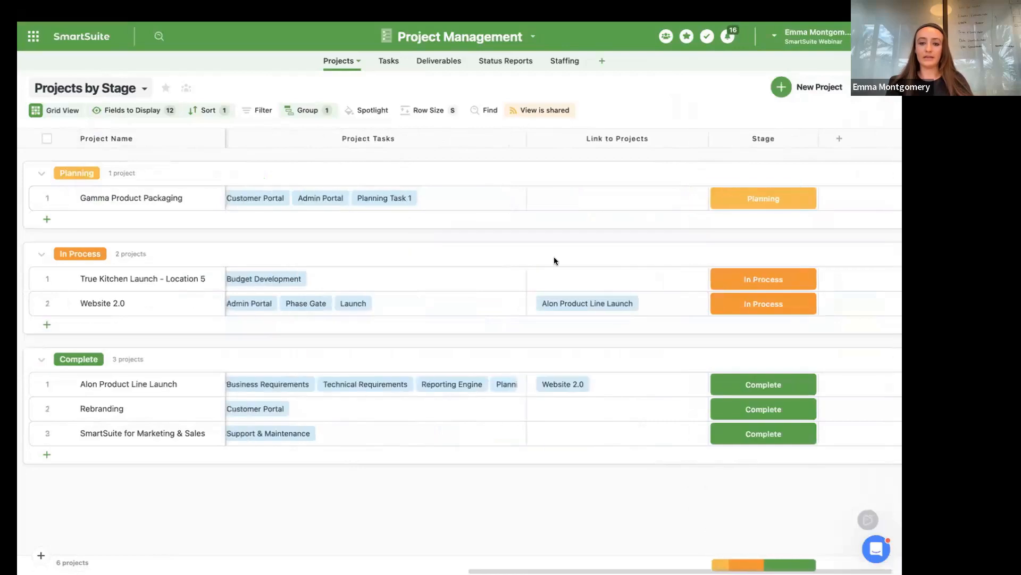
{"action": "scroll", "coordinate": [446, 383], "scroll_direction": "left", "scroll_amount": 3}
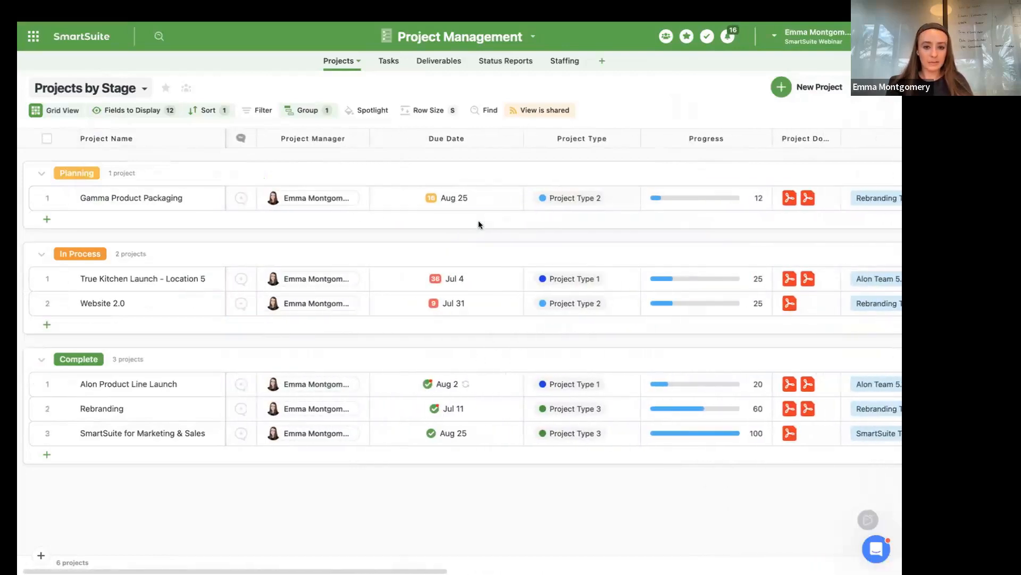
Add Sunday to the weekly repeat of the Aug 16 Alon Product Line Launch due date and set the stage for new tasks to Planning
{"action": "left_click", "coordinate": [467, 200]}
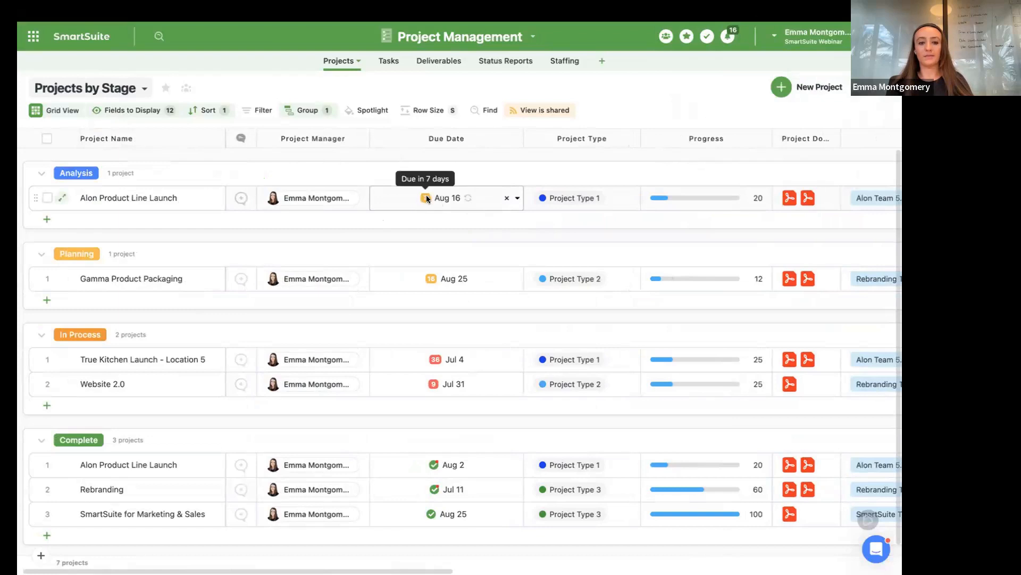
{"action": "left_click", "coordinate": [467, 198]}
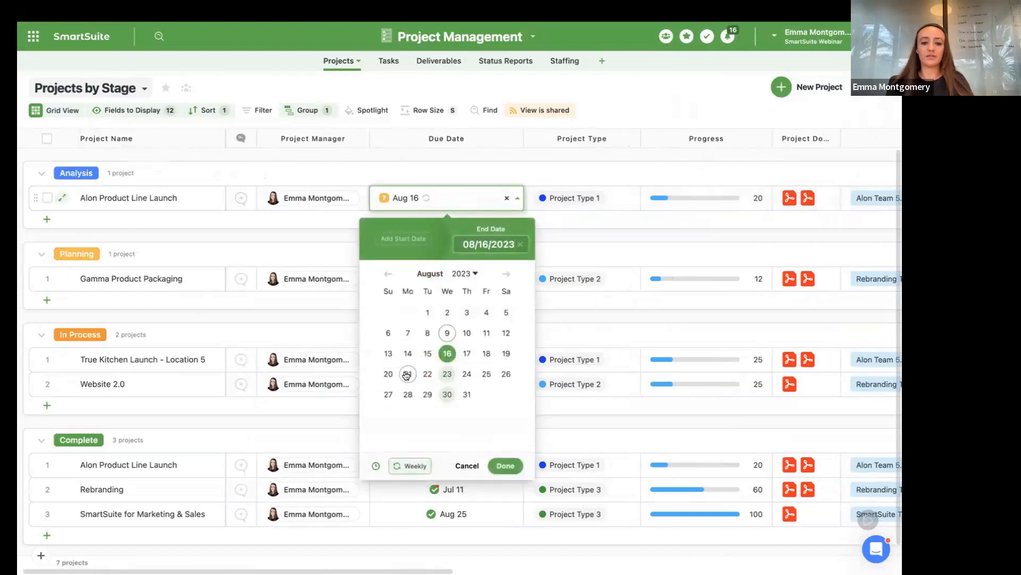
{"action": "left_click", "coordinate": [410, 466]}
{"action": "left_click", "coordinate": [555, 301]}
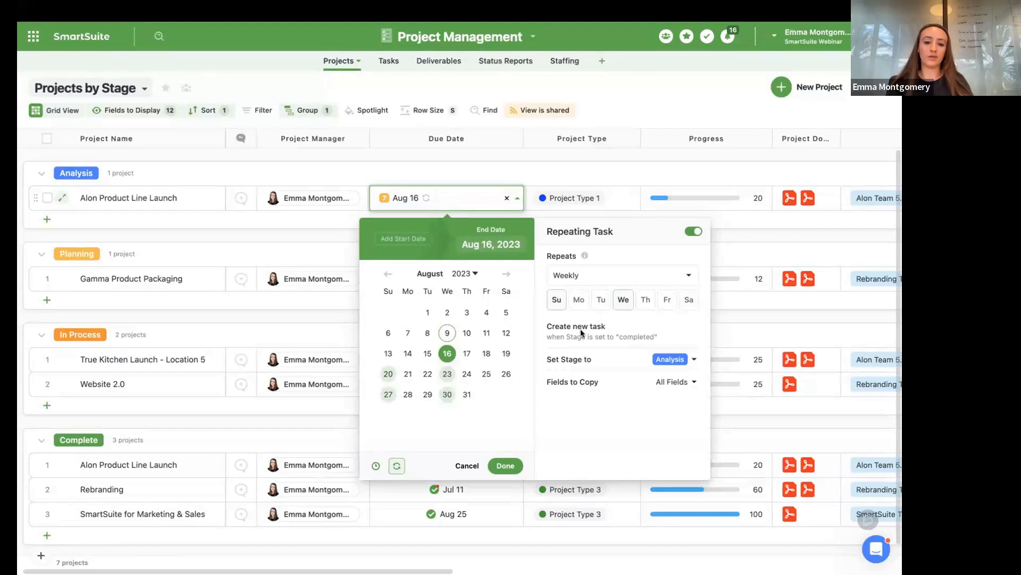
{"action": "left_click", "coordinate": [692, 359]}
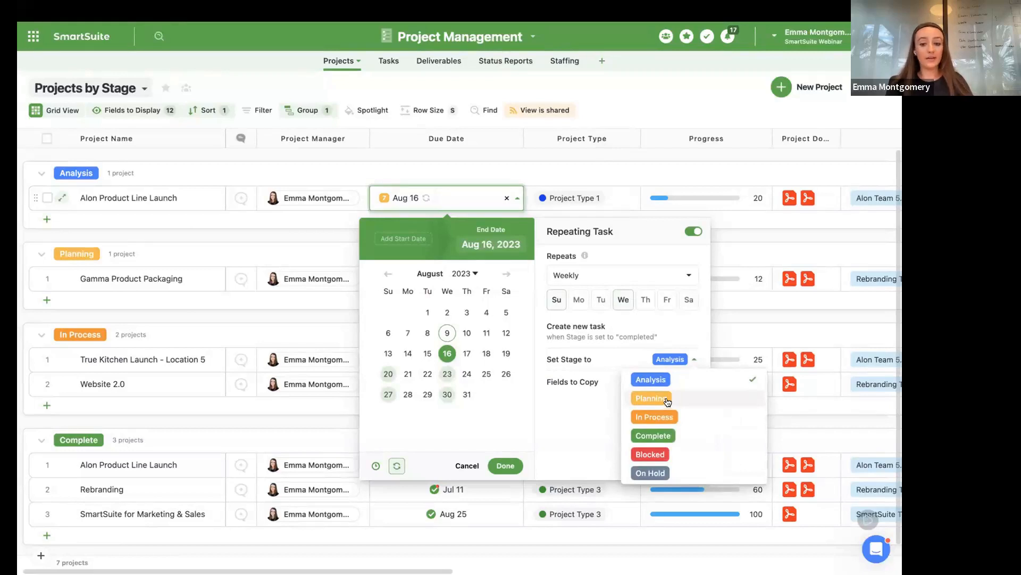
{"action": "left_click", "coordinate": [664, 399]}
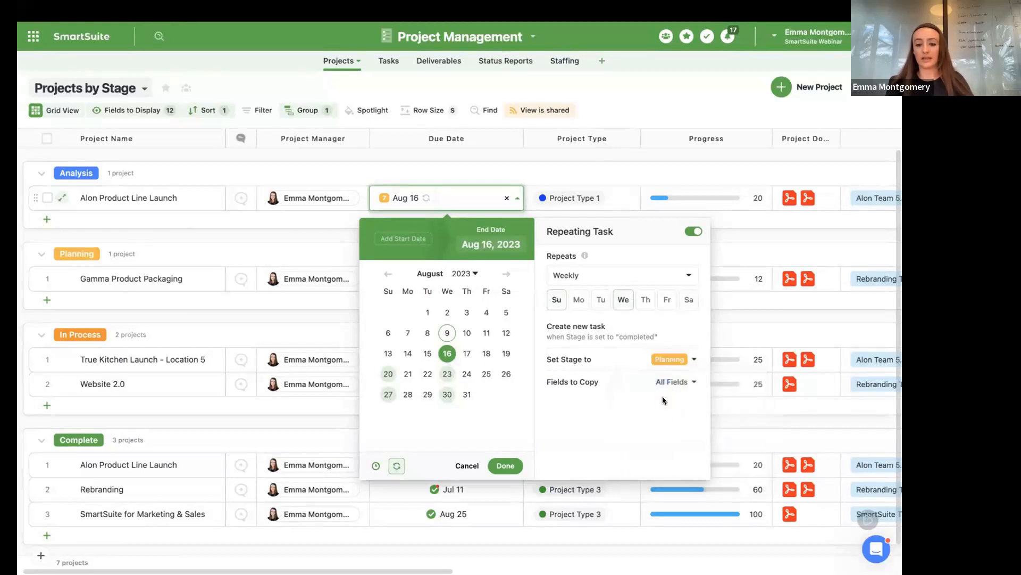
Exclude Status Reports, Project Documents and Hourly Rate from the fields copied to the next occurrence of Alon Product Line Launch
{"action": "left_click", "coordinate": [690, 382]}
{"action": "scroll", "coordinate": [714, 327], "scroll_direction": "down", "scroll_amount": 3}
{"action": "scroll", "coordinate": [714, 326], "scroll_direction": "down", "scroll_amount": 1}
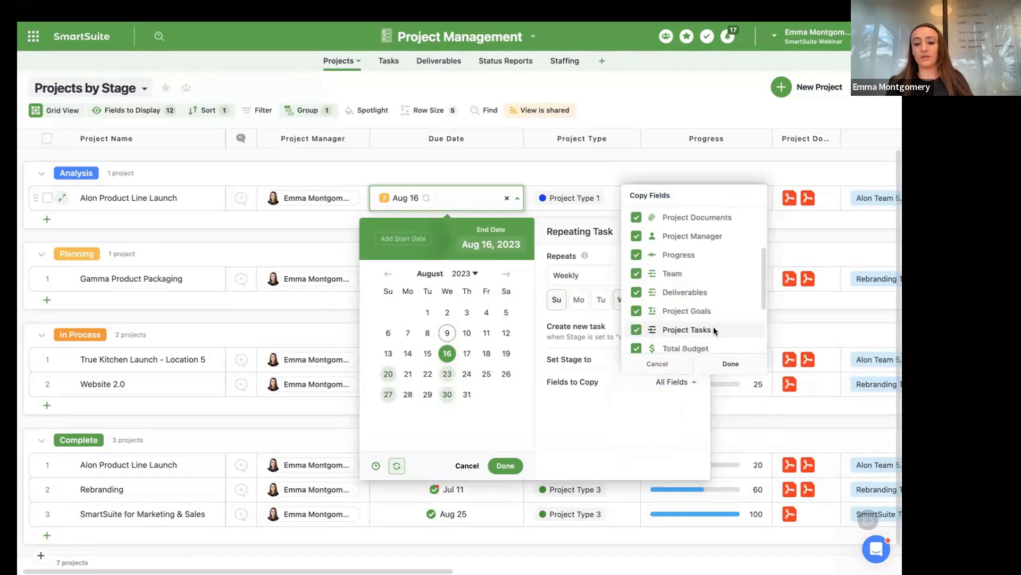
{"action": "scroll", "coordinate": [714, 326], "scroll_direction": "up", "scroll_amount": 3}
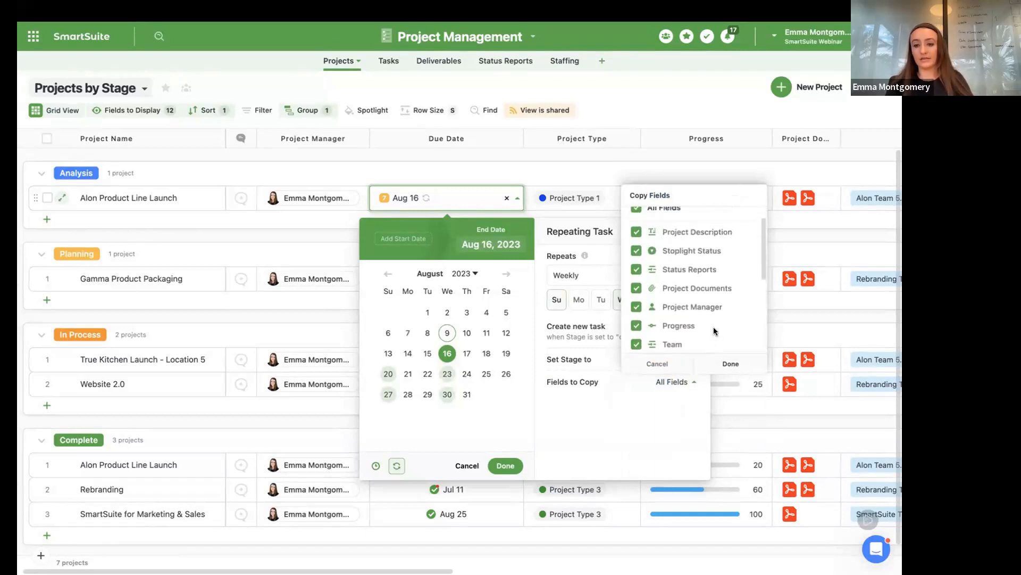
{"action": "left_click", "coordinate": [634, 289]}
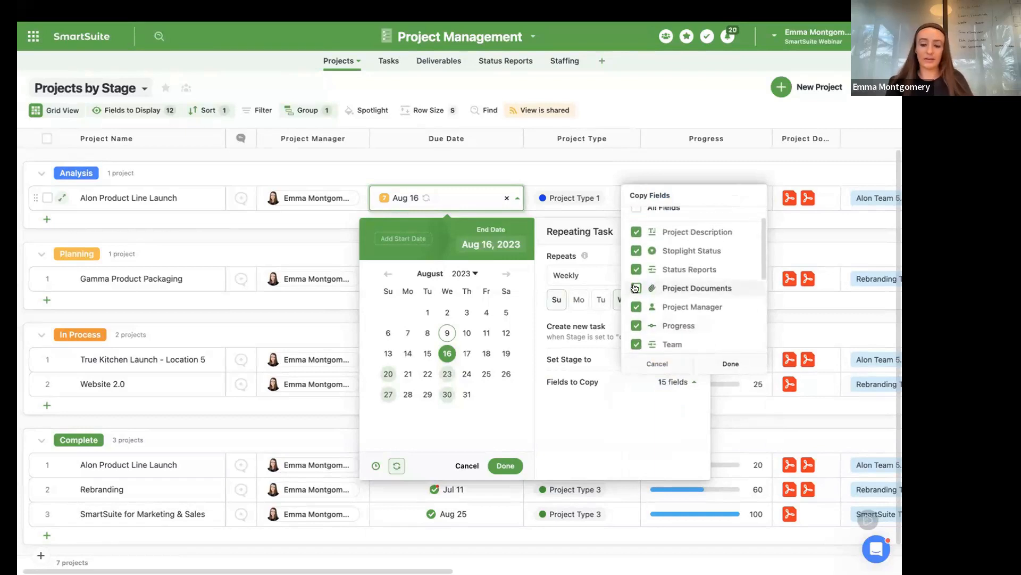
{"action": "scroll", "coordinate": [635, 288], "scroll_direction": "up", "scroll_amount": 1}
{"action": "left_click", "coordinate": [636, 283]}
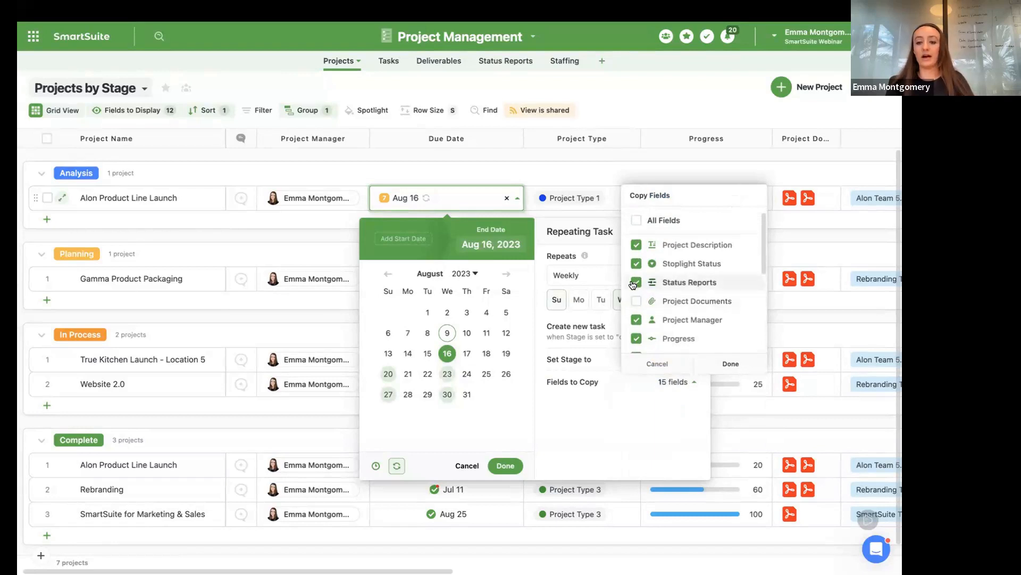
{"action": "scroll", "coordinate": [666, 311], "scroll_direction": "down", "scroll_amount": 5}
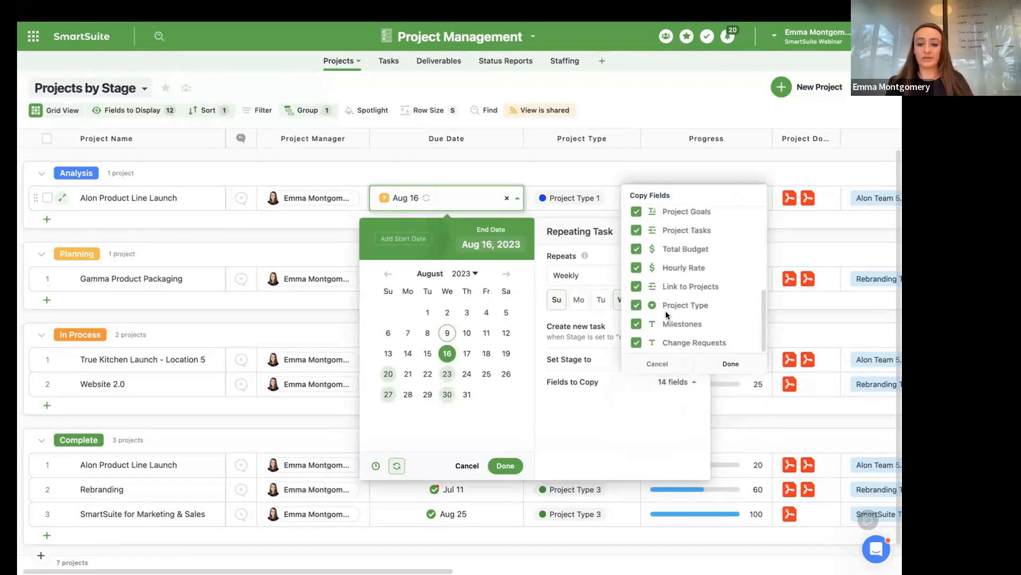
{"action": "left_click", "coordinate": [636, 266]}
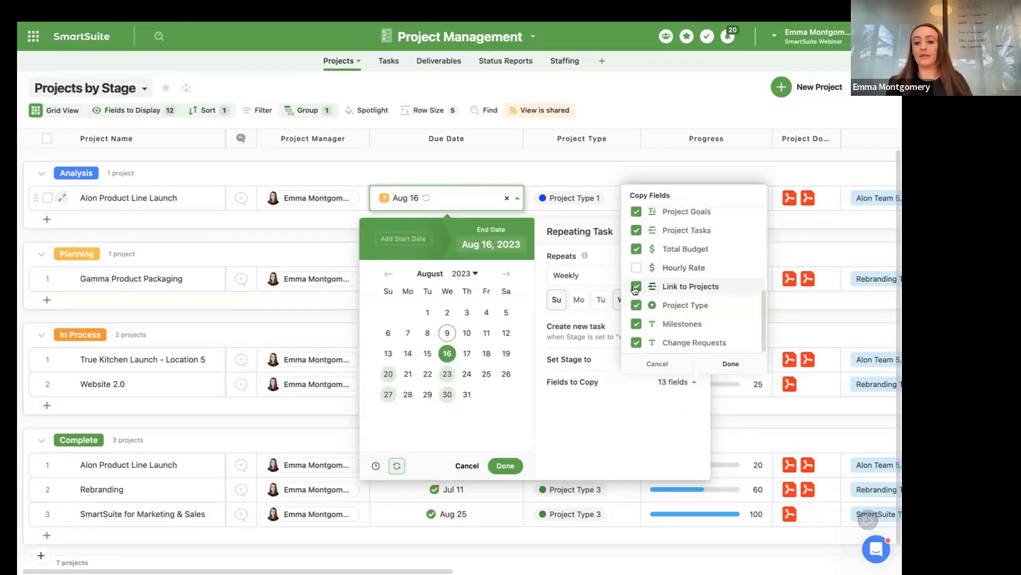
{"action": "left_click", "coordinate": [710, 94]}
Exclude Time Tracking Log from the fields copied by the repeating due date of Planning Task 2 in the Tasks app
{"action": "left_click", "coordinate": [388, 63]}
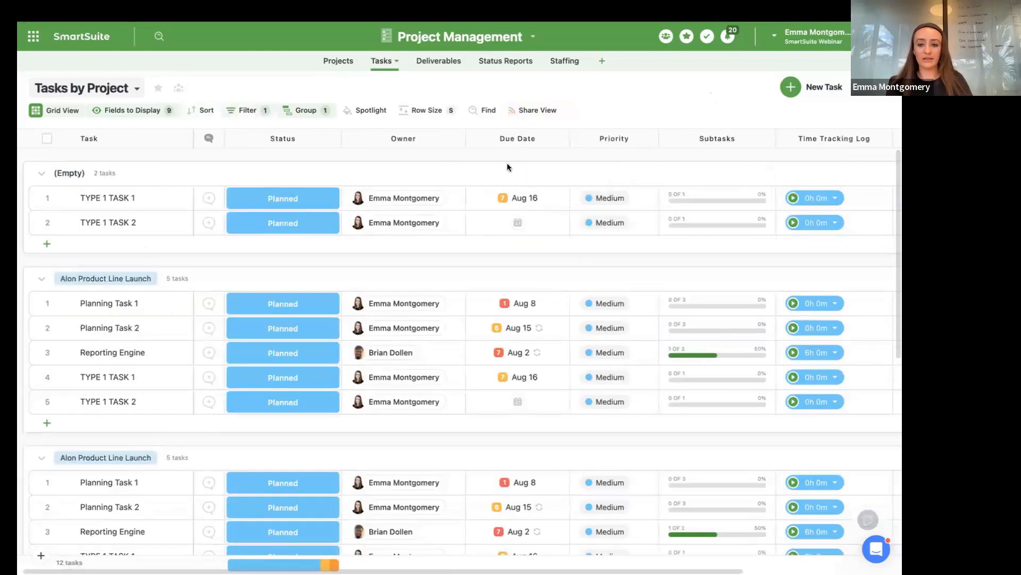
{"action": "scroll", "coordinate": [735, 187], "scroll_direction": "left", "scroll_amount": 1}
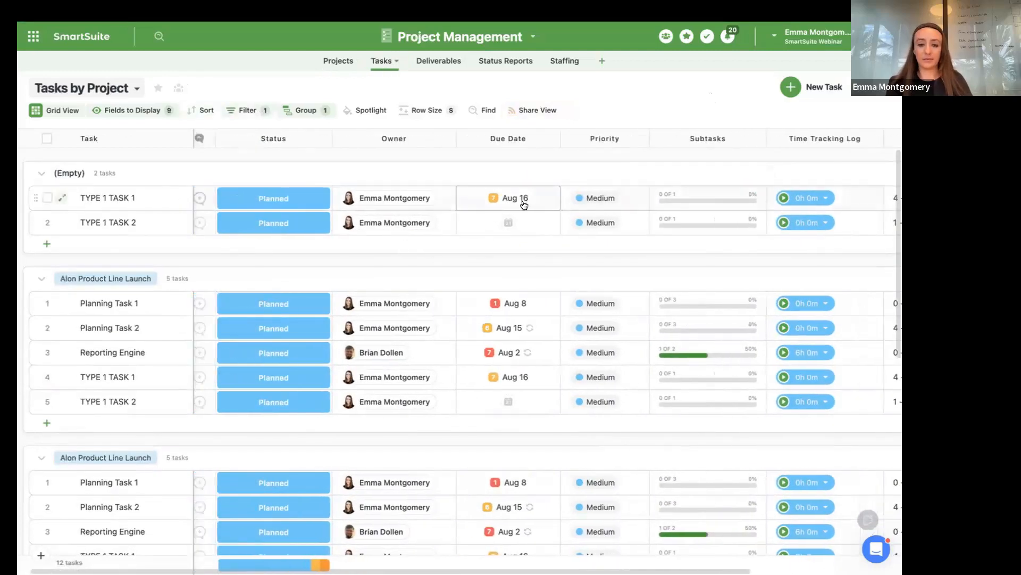
{"action": "left_click", "coordinate": [528, 326]}
{"action": "left_click", "coordinate": [529, 327]}
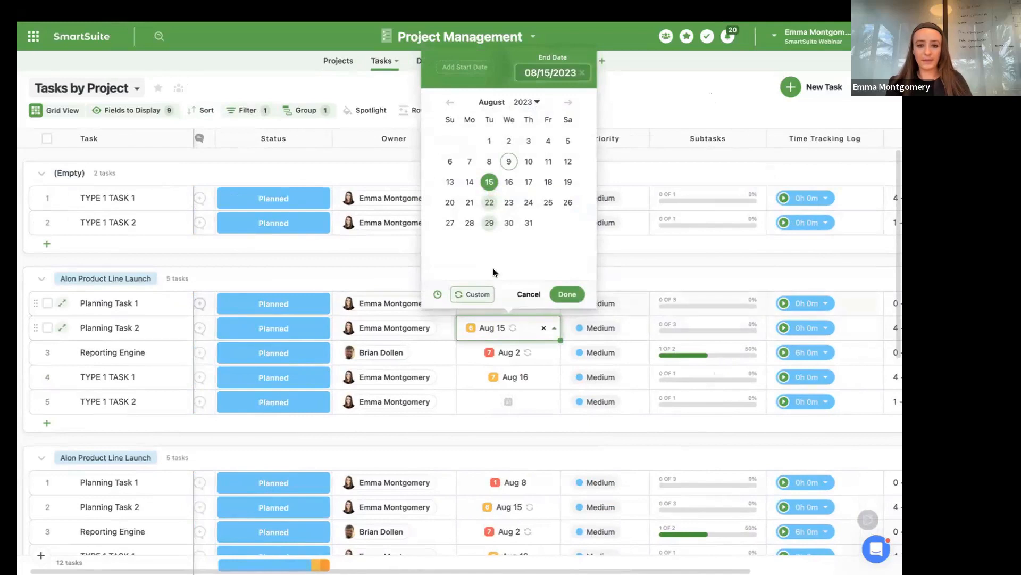
{"action": "left_click", "coordinate": [459, 294]}
{"action": "left_click", "coordinate": [736, 234]}
{"action": "scroll", "coordinate": [743, 288], "scroll_direction": "down", "scroll_amount": 3}
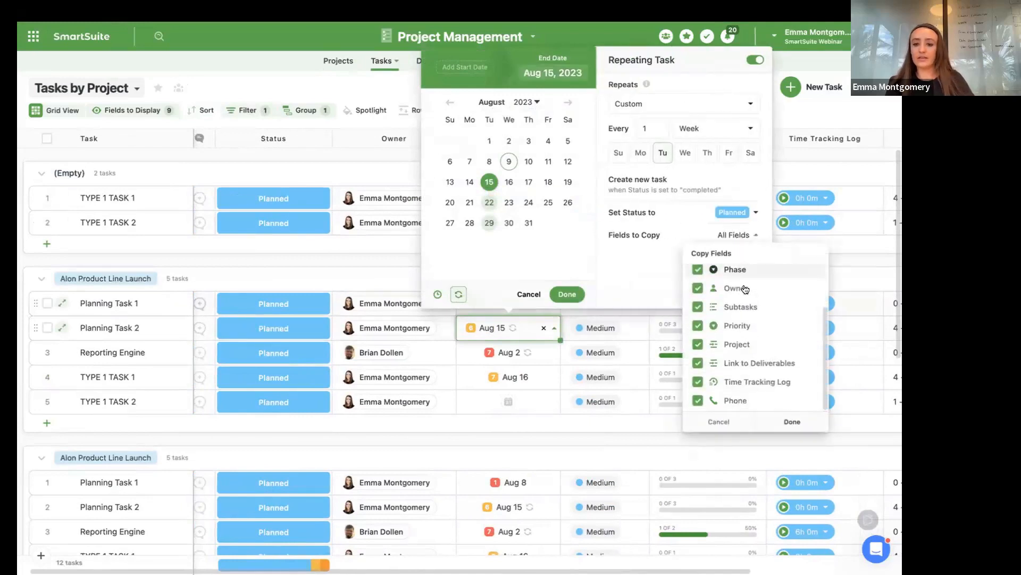
{"action": "left_click", "coordinate": [695, 382]}
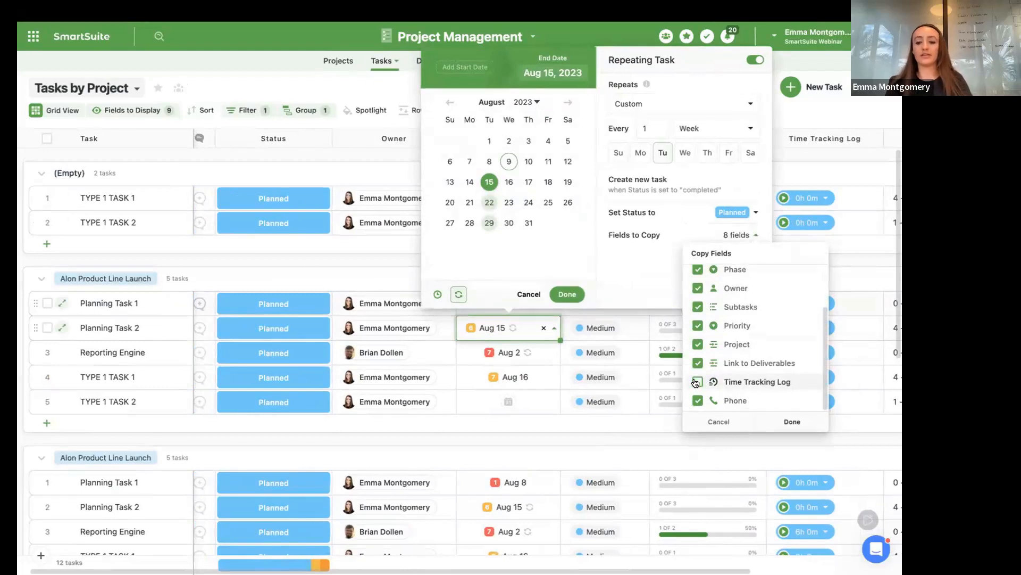
{"action": "scroll", "coordinate": [697, 350], "scroll_direction": "up", "scroll_amount": 2}
{"action": "scroll", "coordinate": [696, 349], "scroll_direction": "up", "scroll_amount": 1}
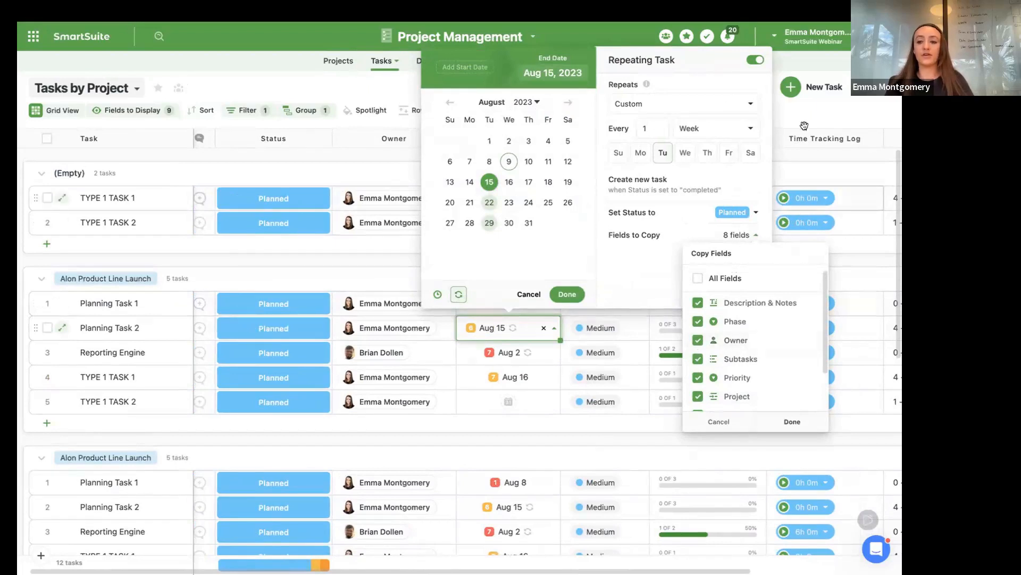
{"action": "left_click", "coordinate": [806, 115]}
{"action": "mouse_move", "coordinate": [528, 328]}
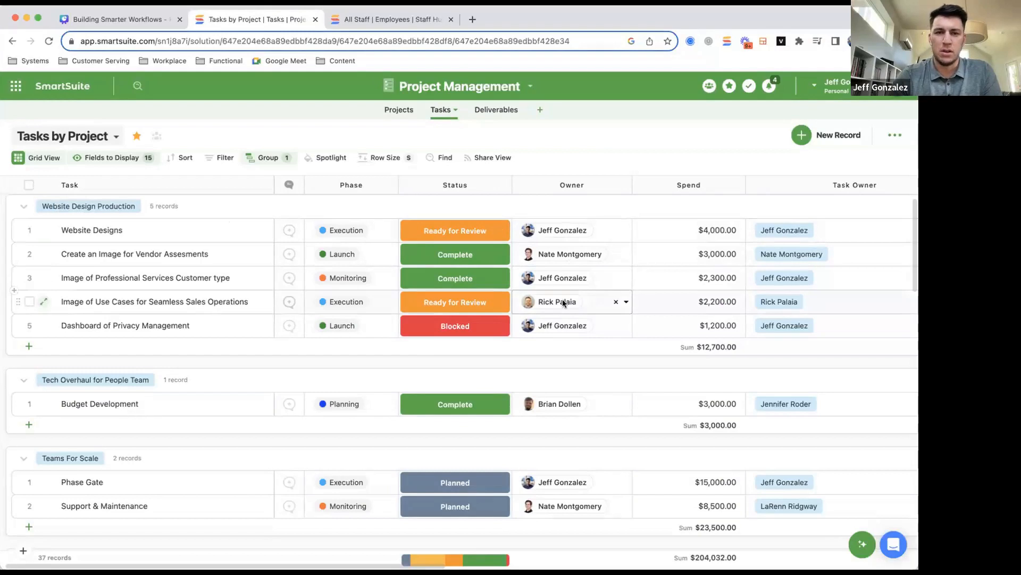
Examine the Task Owners lookup and ARRAYUNIQUE columns of the Website Design Production project, including the formula behind the ARRAYUNIQUE field
{"action": "left_click", "coordinate": [389, 110]}
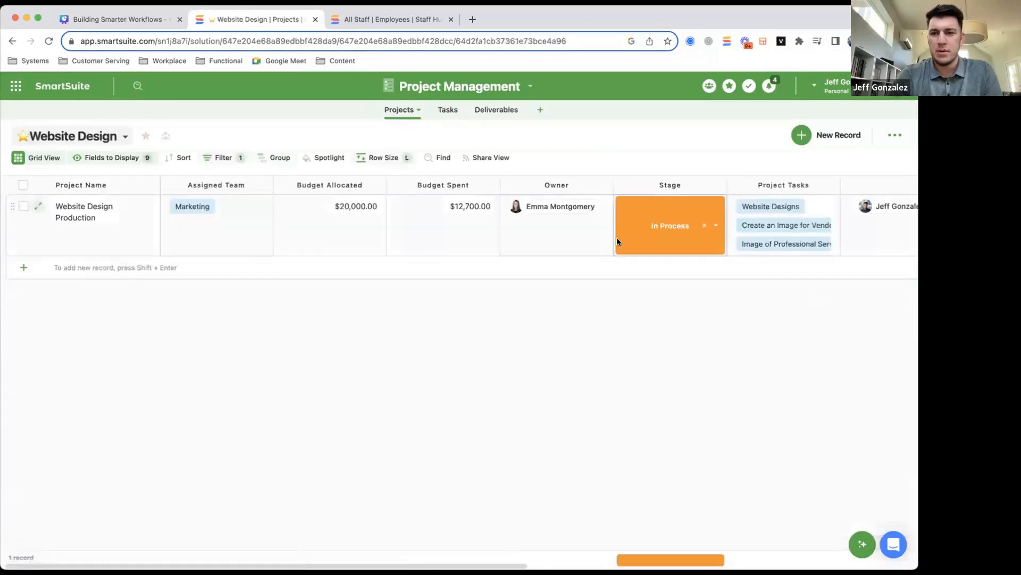
{"action": "scroll", "coordinate": [594, 238], "scroll_direction": "right", "scroll_amount": 6}
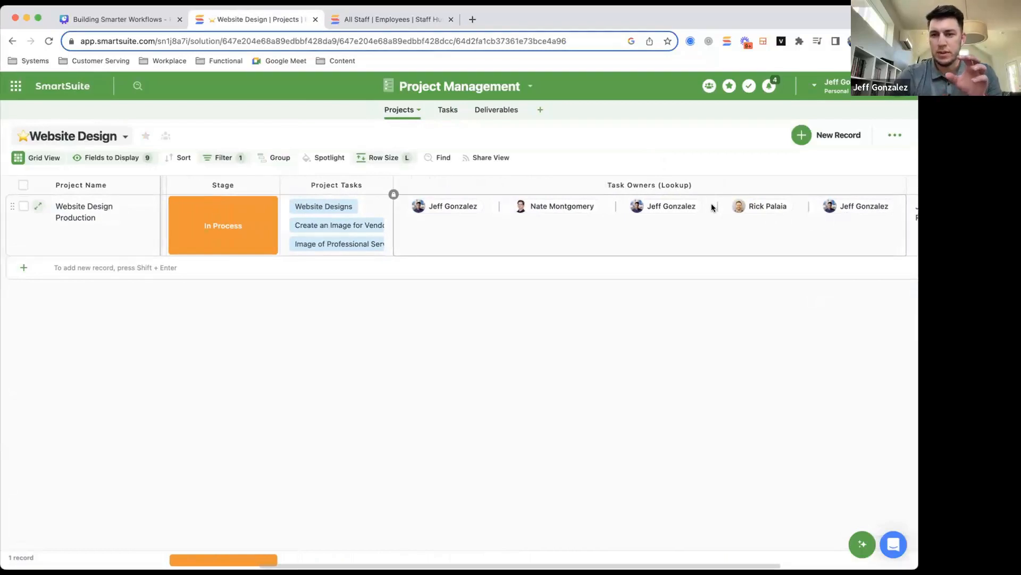
{"action": "scroll", "coordinate": [712, 207], "scroll_direction": "right", "scroll_amount": 5}
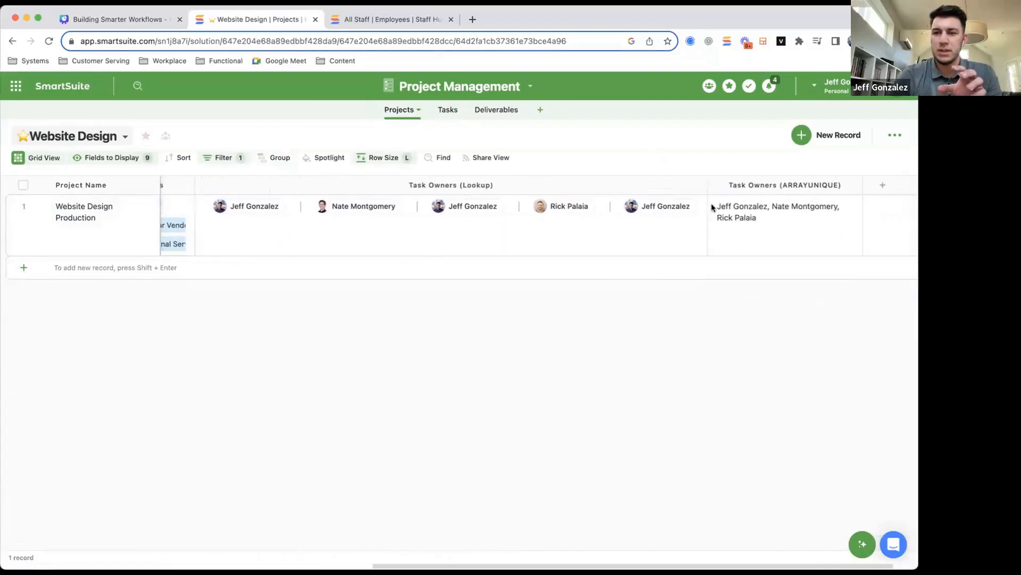
{"action": "double_click", "coordinate": [734, 185]}
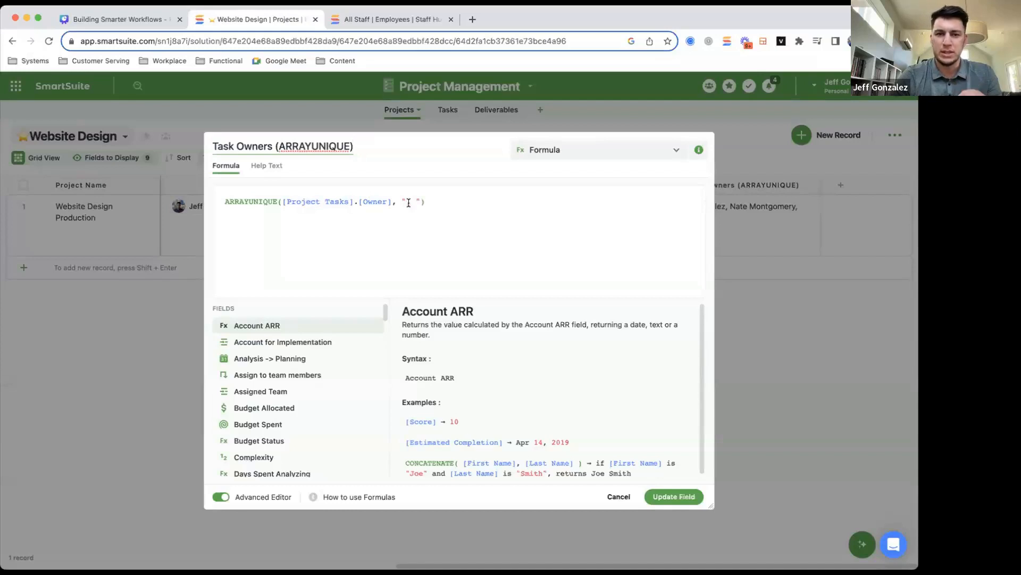
{"action": "left_click", "coordinate": [673, 496]}
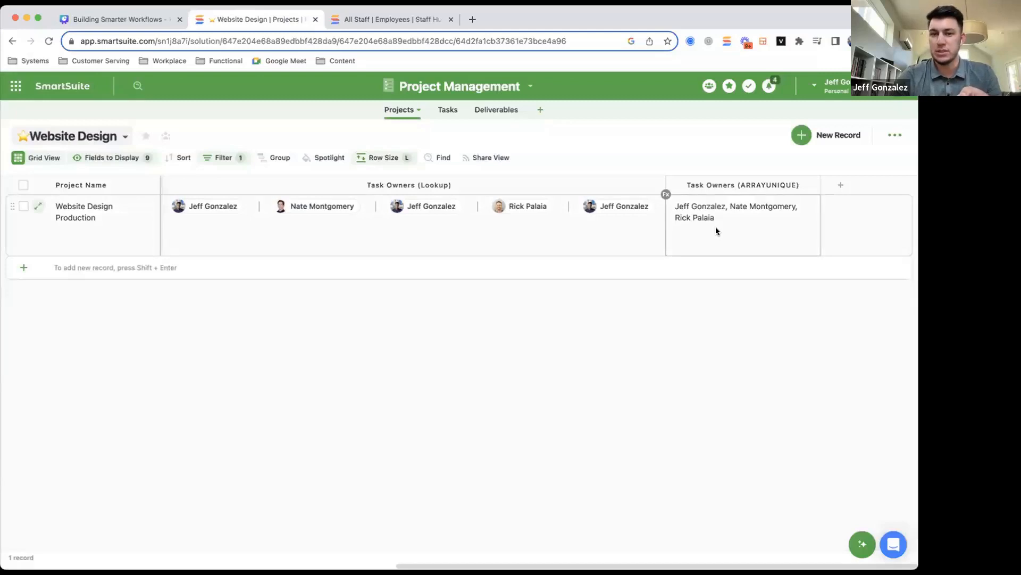
{"action": "left_click", "coordinate": [630, 205]}
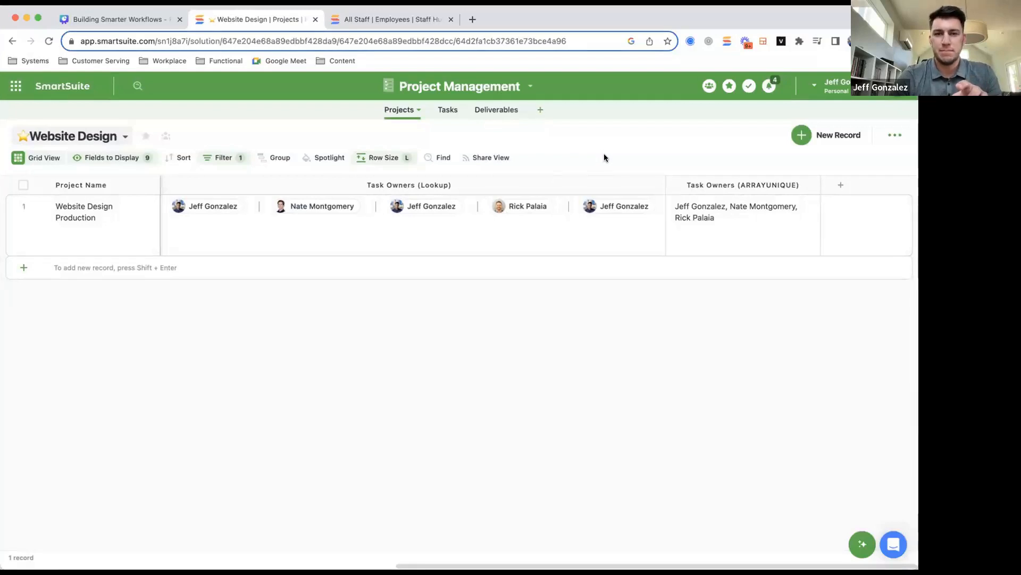
Select the Website Design Production tasks from Website Designs through Dashboard of Privacy Management in the Tasks by Project view
{"action": "left_click", "coordinate": [446, 110]}
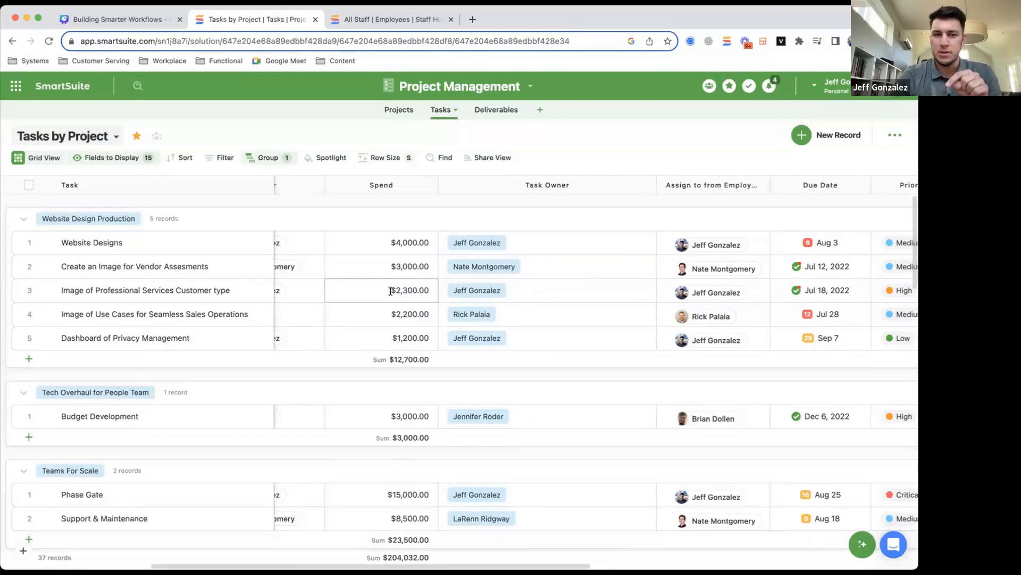
{"action": "left_click", "coordinate": [29, 244]}
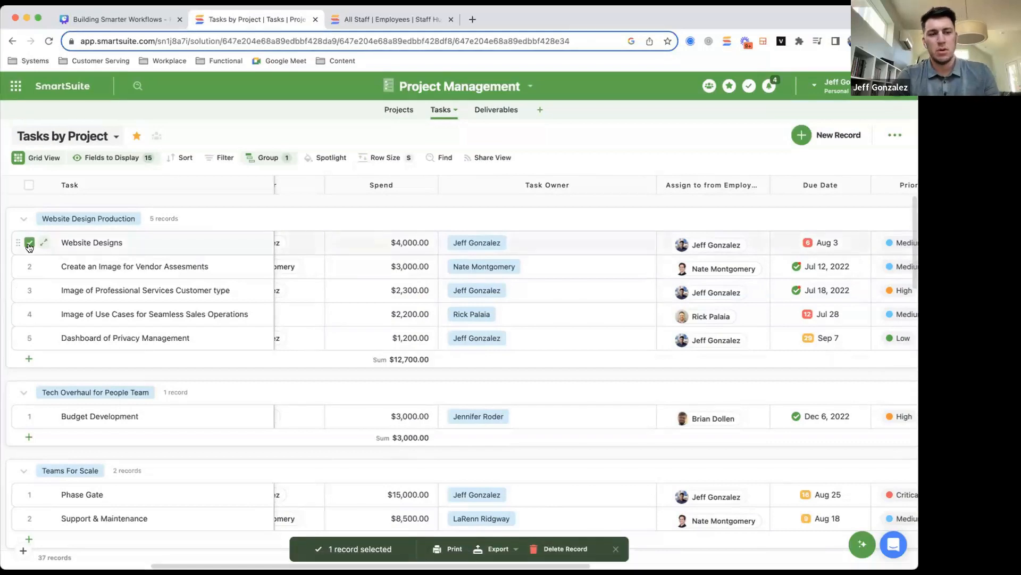
{"action": "left_click", "coordinate": [30, 339], "text": "shift"}
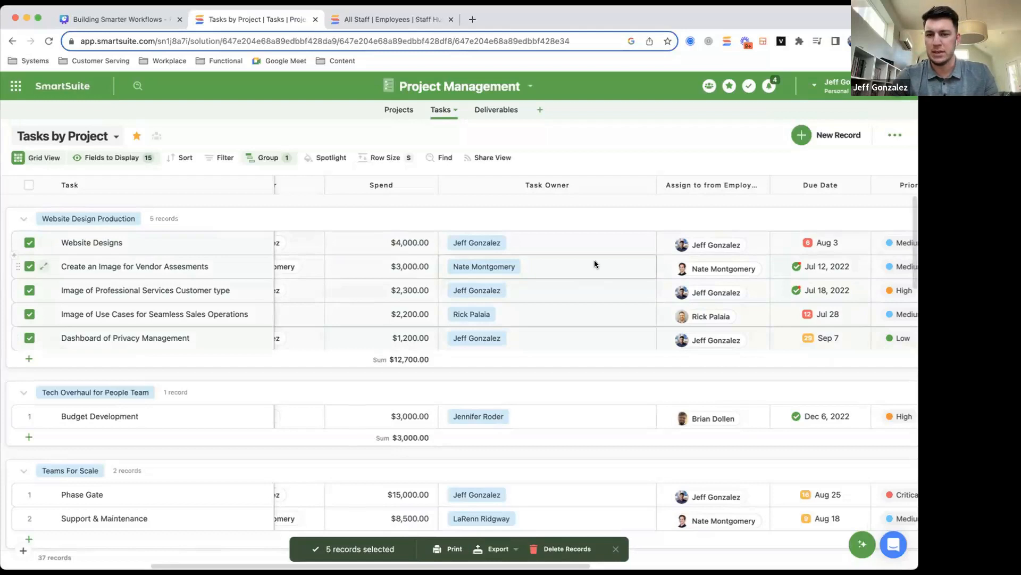
{"action": "scroll", "coordinate": [594, 259], "scroll_direction": "right", "scroll_amount": 3}
{"action": "scroll", "coordinate": [594, 260], "scroll_direction": "left", "scroll_amount": 9}
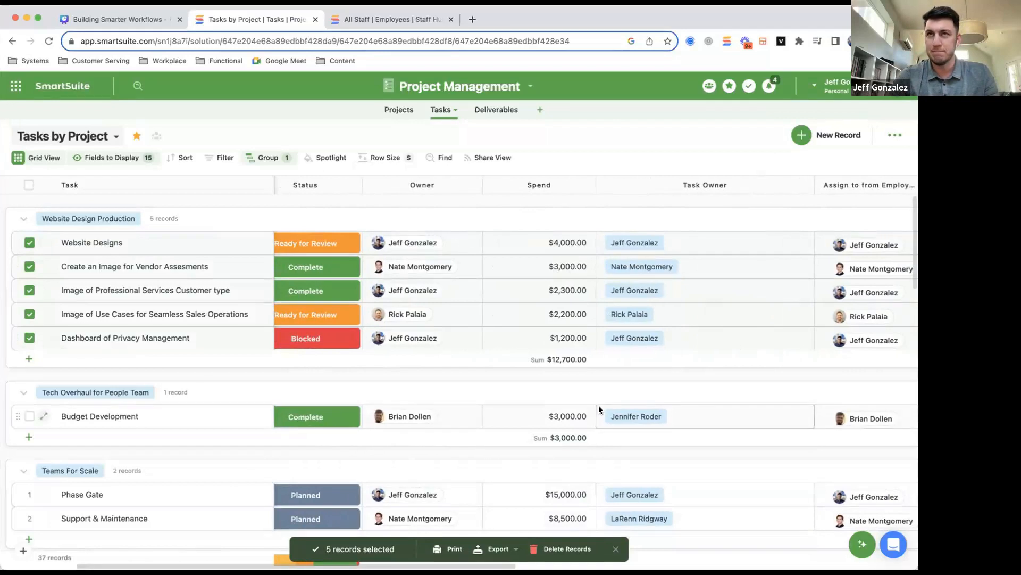
Select every record in the Tasks by Project view and clear the selection
{"action": "left_click", "coordinate": [29, 185]}
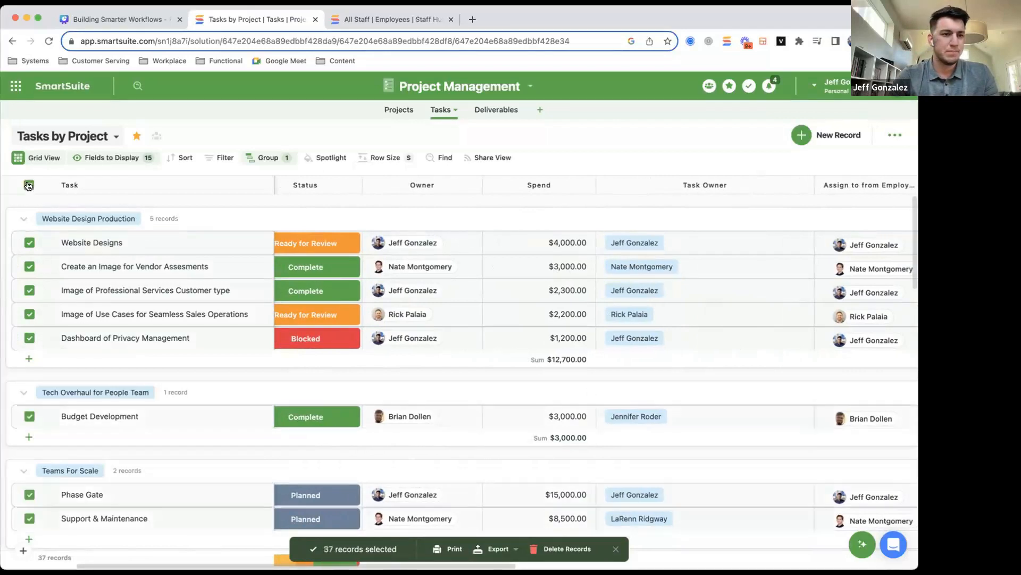
{"action": "left_click", "coordinate": [29, 185]}
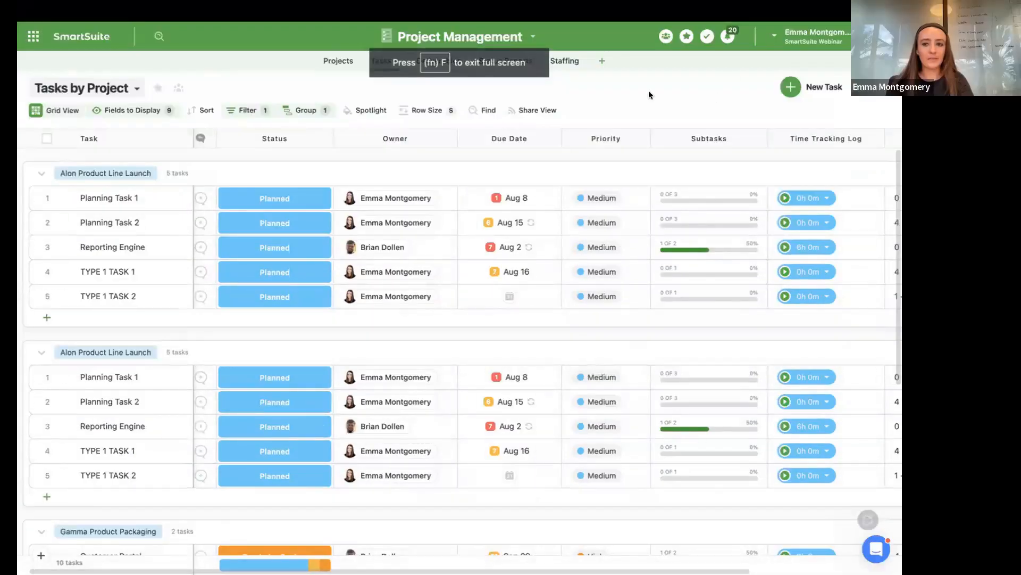
Allow resuming partial submissions in the settings of the Projects app's Project Request Form
{"action": "left_click", "coordinate": [114, 90]}
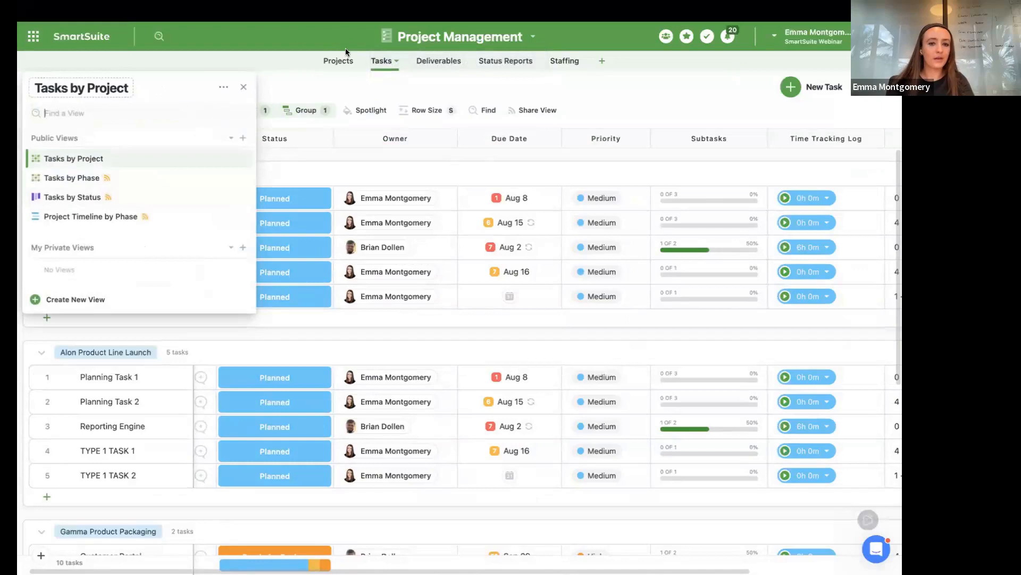
{"action": "left_click", "coordinate": [338, 61]}
{"action": "left_click", "coordinate": [123, 88]}
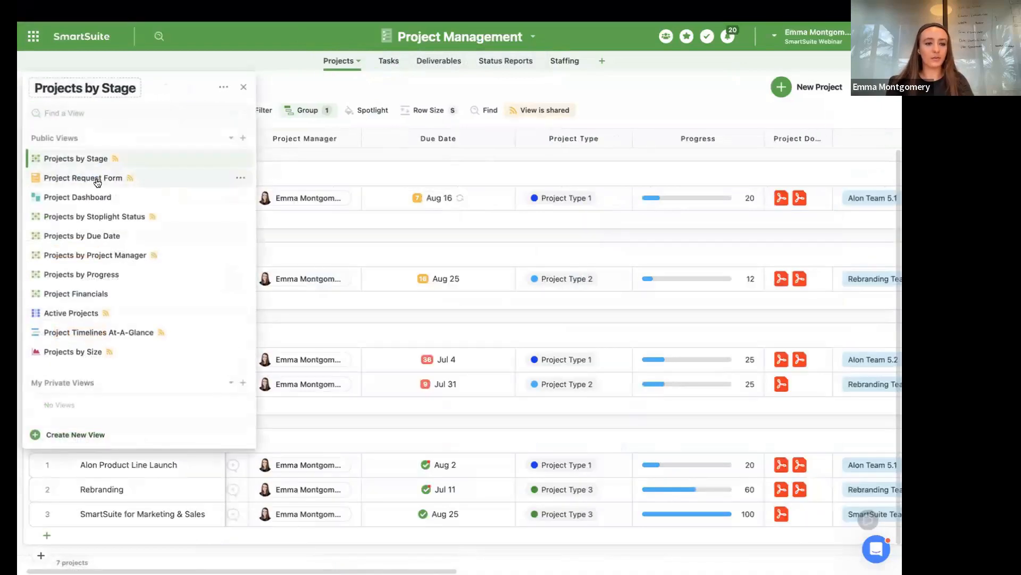
{"action": "left_click", "coordinate": [63, 179]}
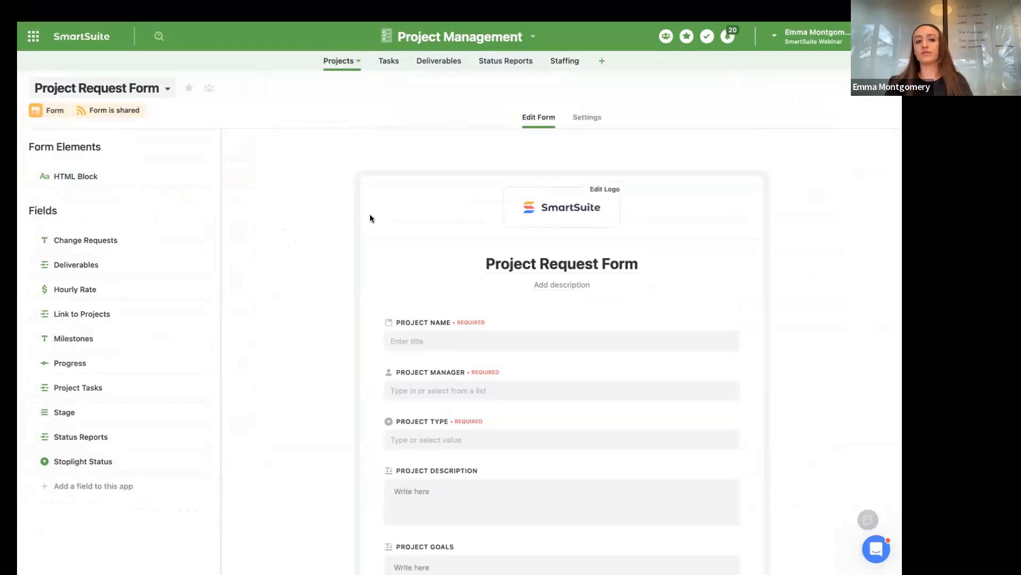
{"action": "left_click", "coordinate": [587, 120]}
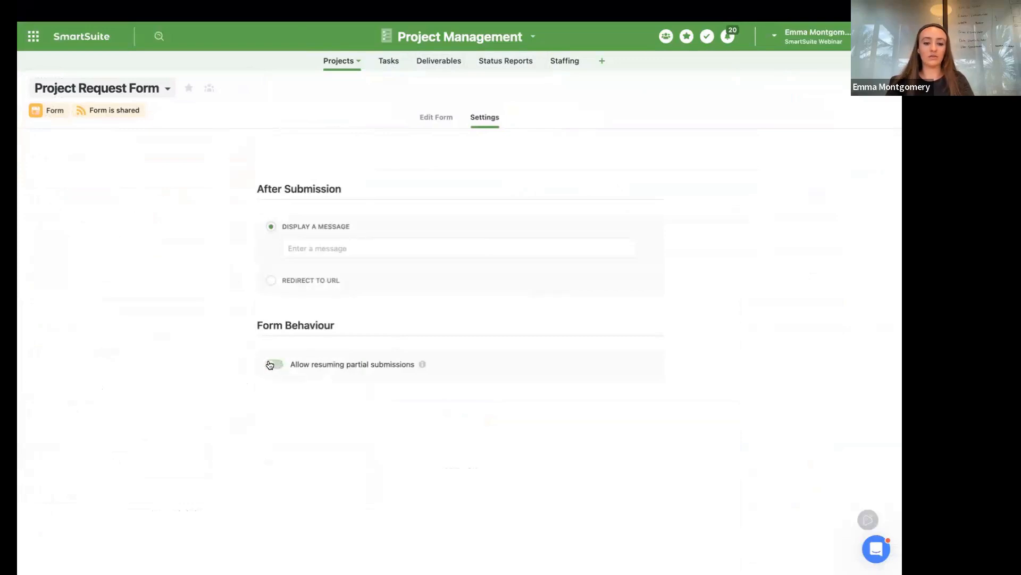
{"action": "left_click", "coordinate": [301, 369]}
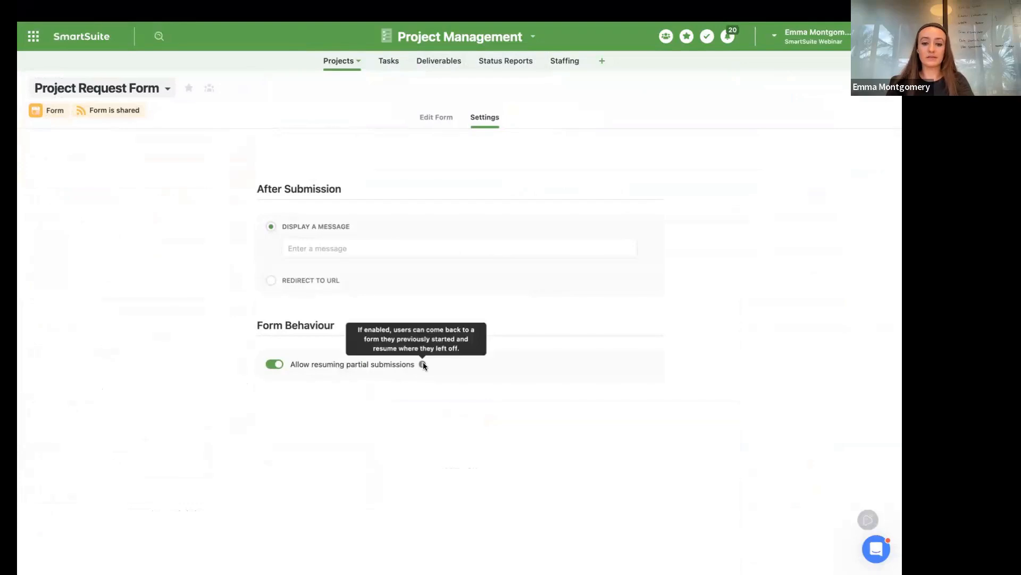
Open the shared Project Request Form in a new tab from its shareable link
{"action": "left_click", "coordinate": [172, 89]}
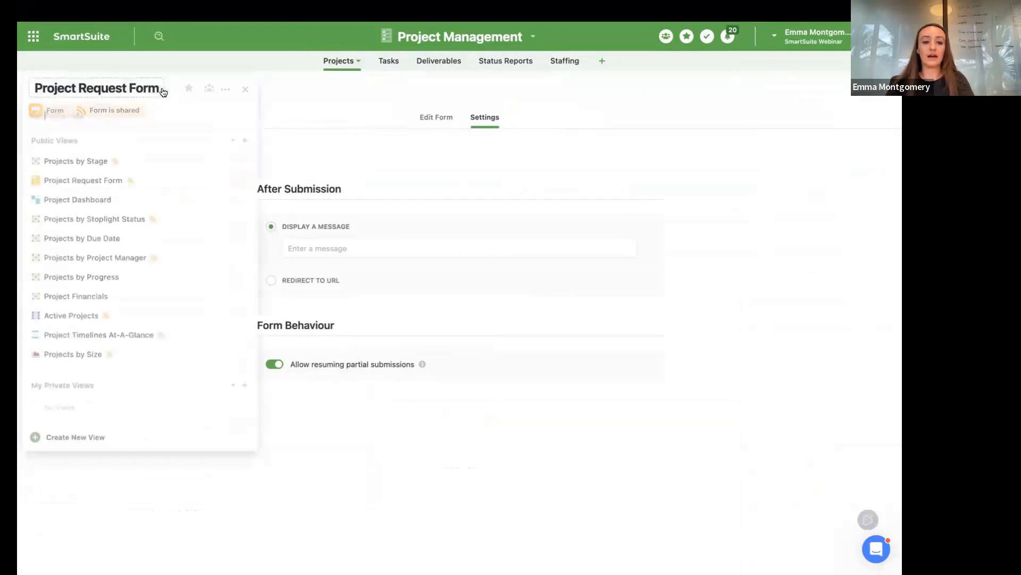
{"action": "left_click", "coordinate": [116, 178]}
{"action": "left_click", "coordinate": [114, 110]}
{"action": "left_click", "coordinate": [327, 189]}
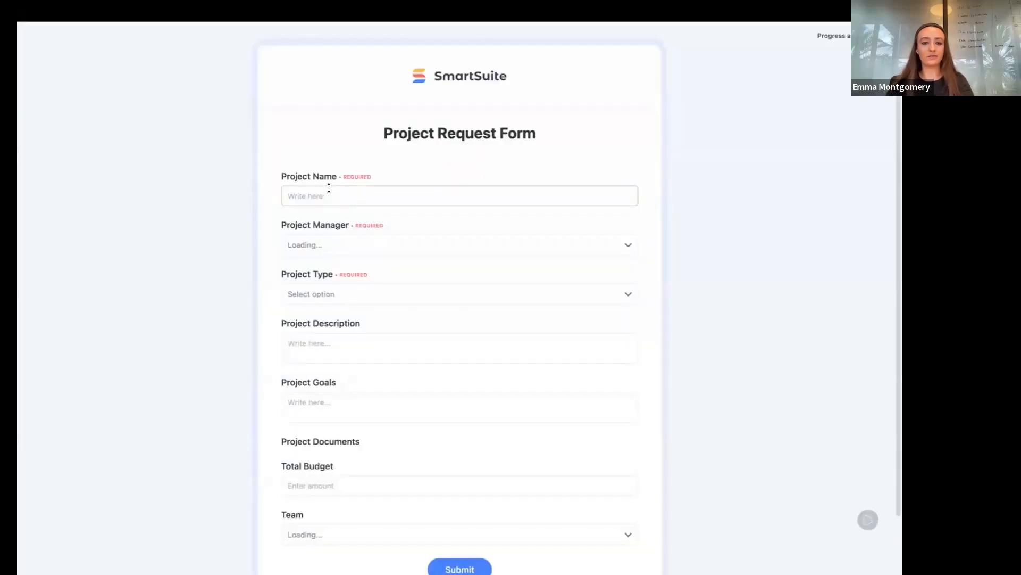
Enter Project Test as the Project Name and choose a Project Manager in the request form
{"action": "left_click", "coordinate": [353, 193]}
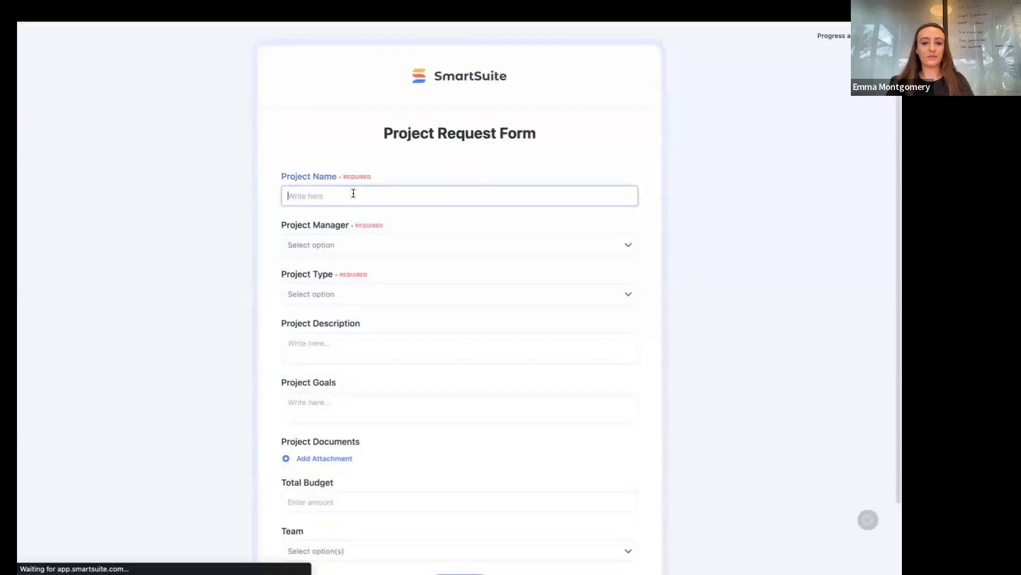
{"action": "type", "text": "Project Test"}
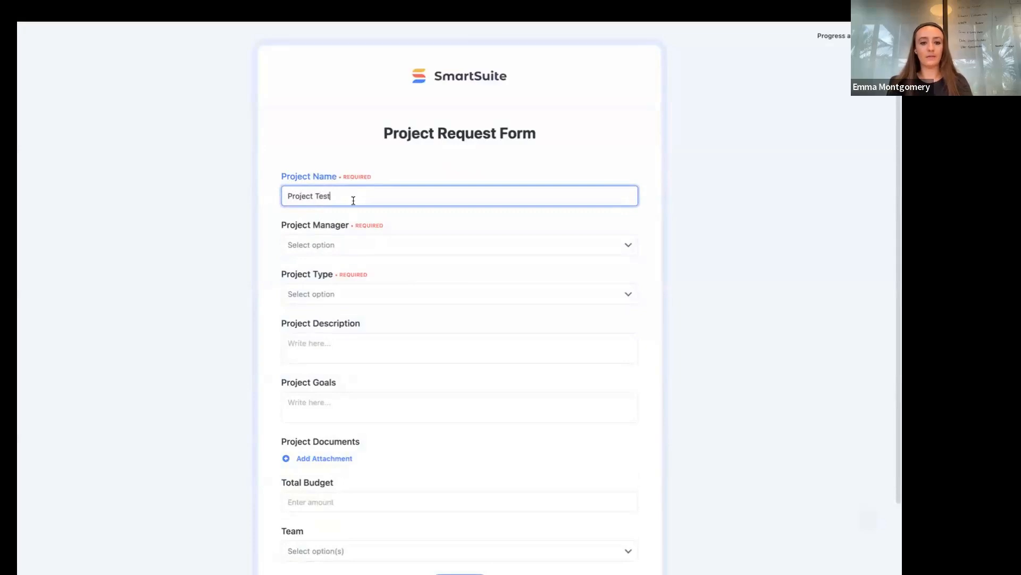
{"action": "left_click", "coordinate": [353, 244]}
{"action": "left_click", "coordinate": [349, 314]}
Exit full screen, close the partly filled form, and reopen it from the shareable link to check the saved Project Name and Project Manager
{"action": "left_click", "coordinate": [57, 30]}
{"action": "scroll", "coordinate": [372, 164], "scroll_direction": "down", "scroll_amount": 2}
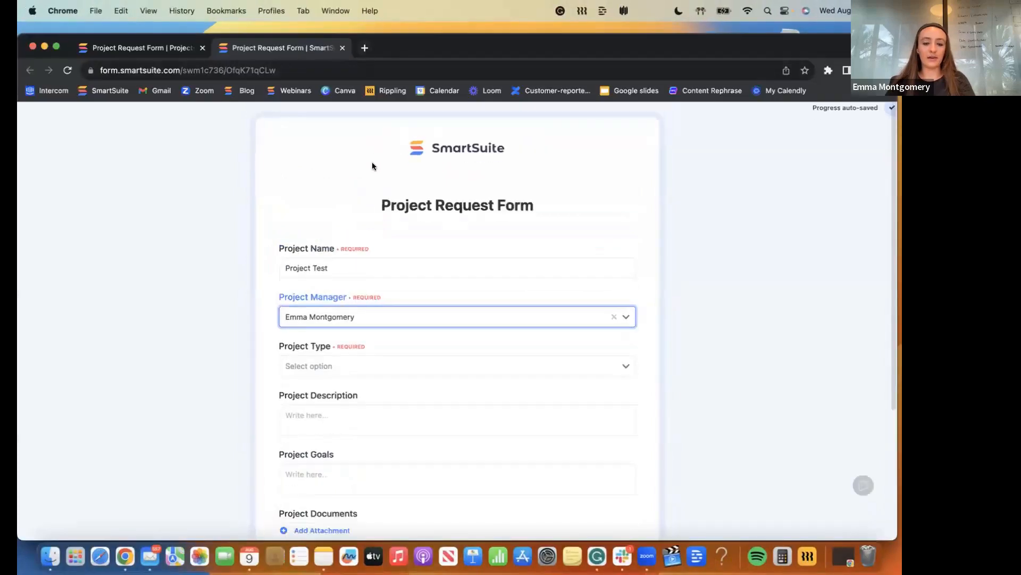
{"action": "double_click", "coordinate": [230, 244]}
{"action": "left_click", "coordinate": [281, 147]}
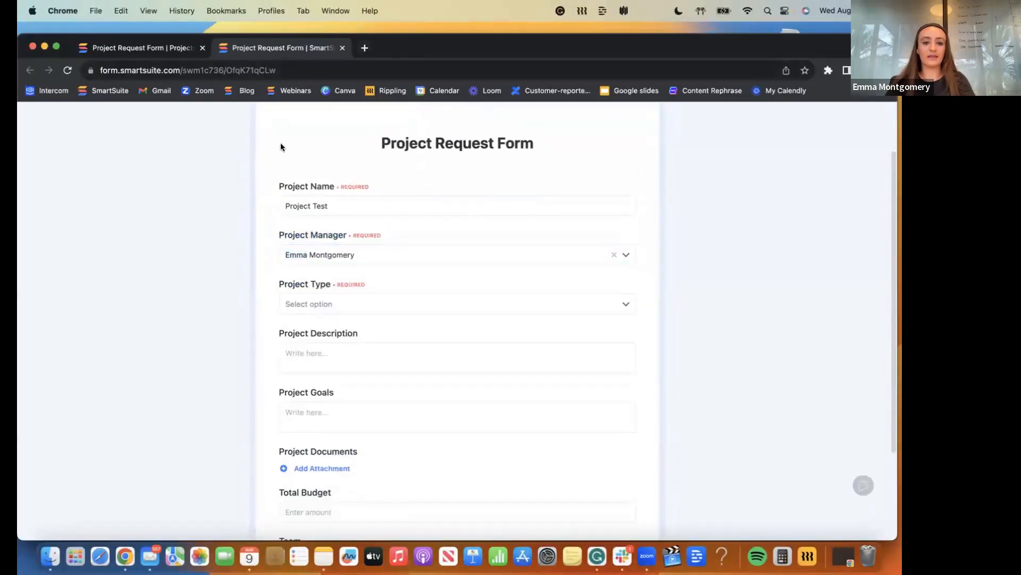
{"action": "left_click", "coordinate": [343, 48]}
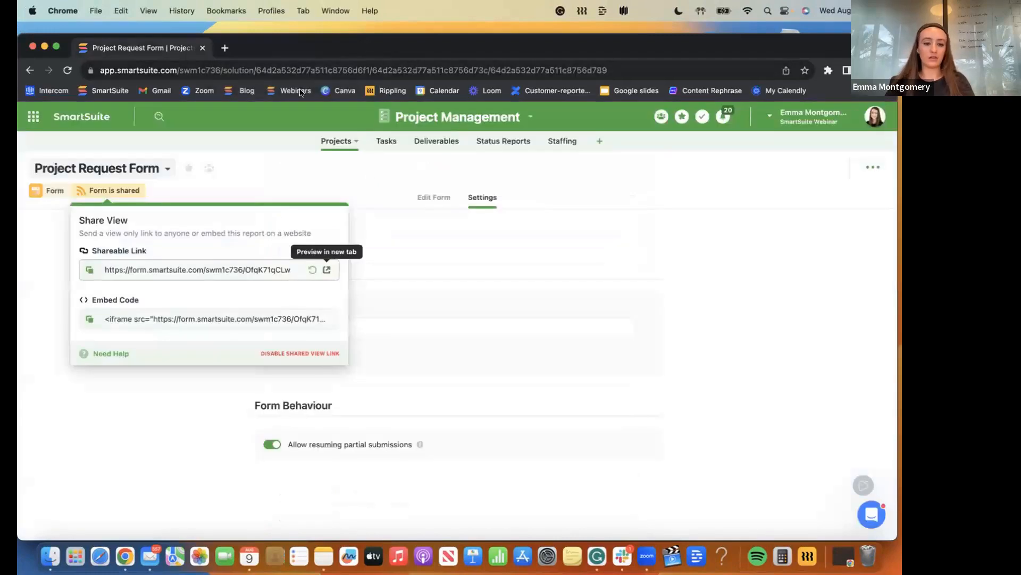
{"action": "left_click", "coordinate": [327, 270]}
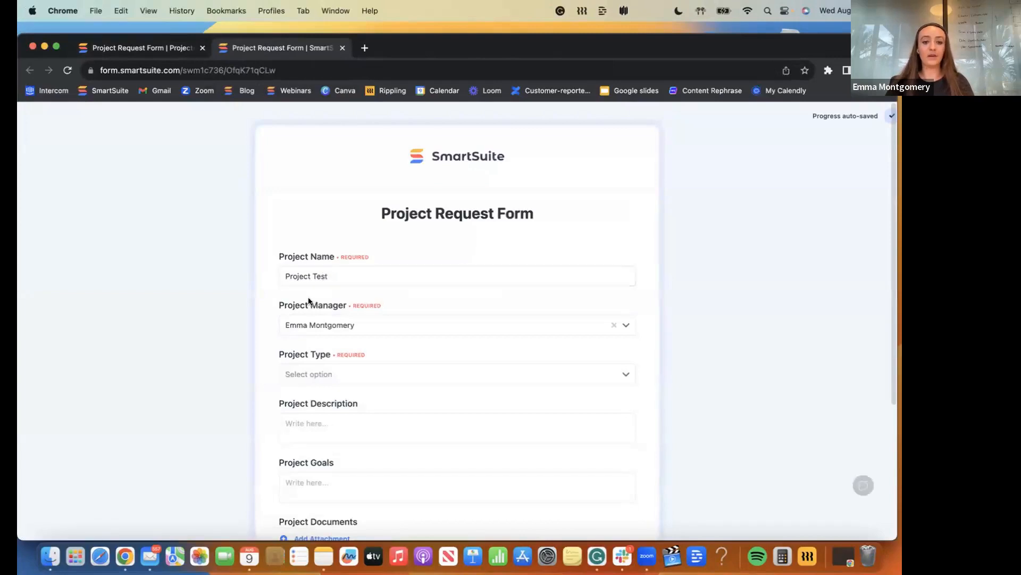
{"action": "scroll", "coordinate": [311, 276], "scroll_direction": "down", "scroll_amount": 1}
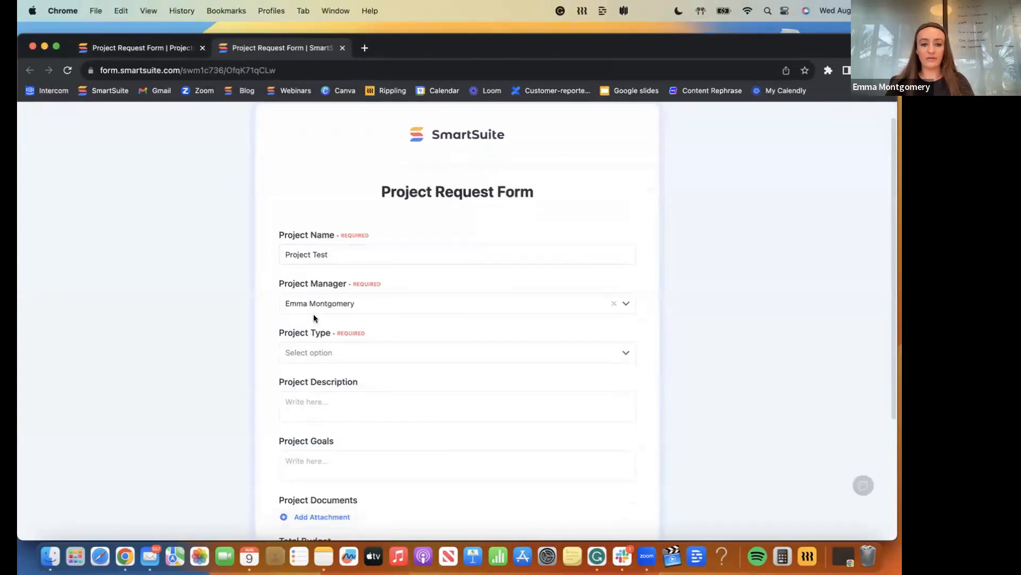
{"action": "scroll", "coordinate": [317, 313], "scroll_direction": "down", "scroll_amount": 2}
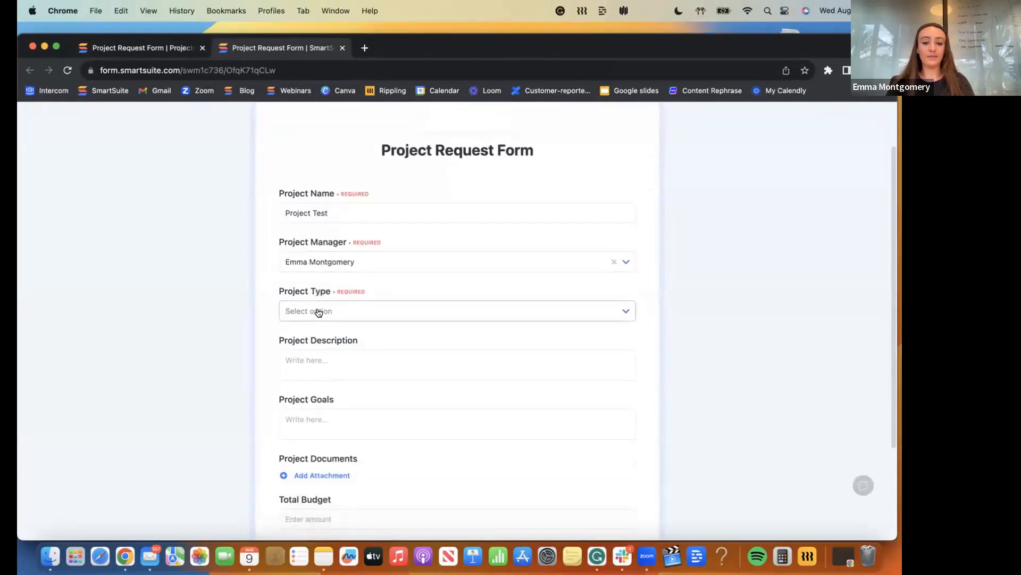
{"action": "left_click_drag", "start_coordinate": [462, 44], "coordinate": [462, 34]}
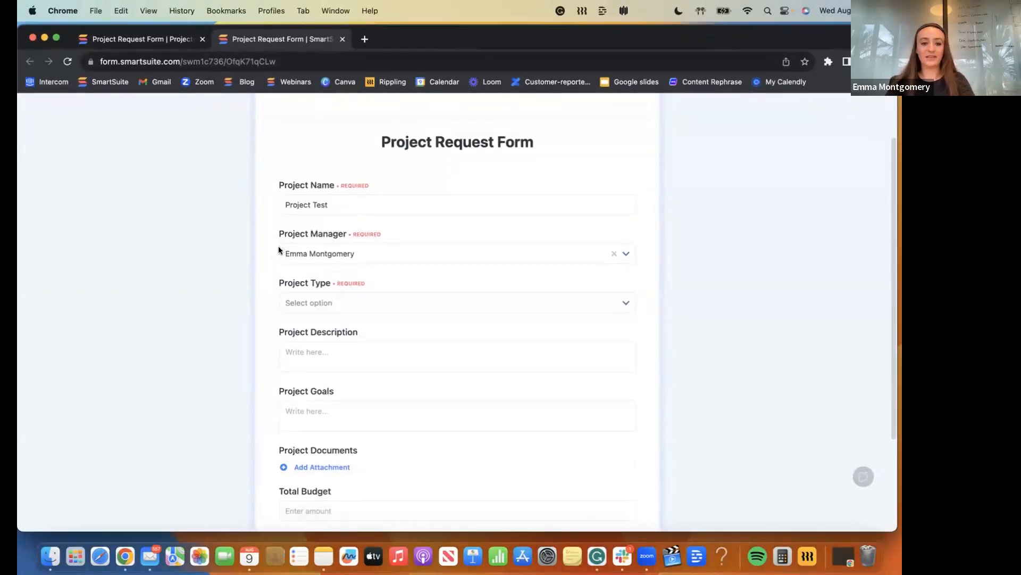
{"action": "scroll", "coordinate": [279, 248], "scroll_direction": "up", "scroll_amount": 3}
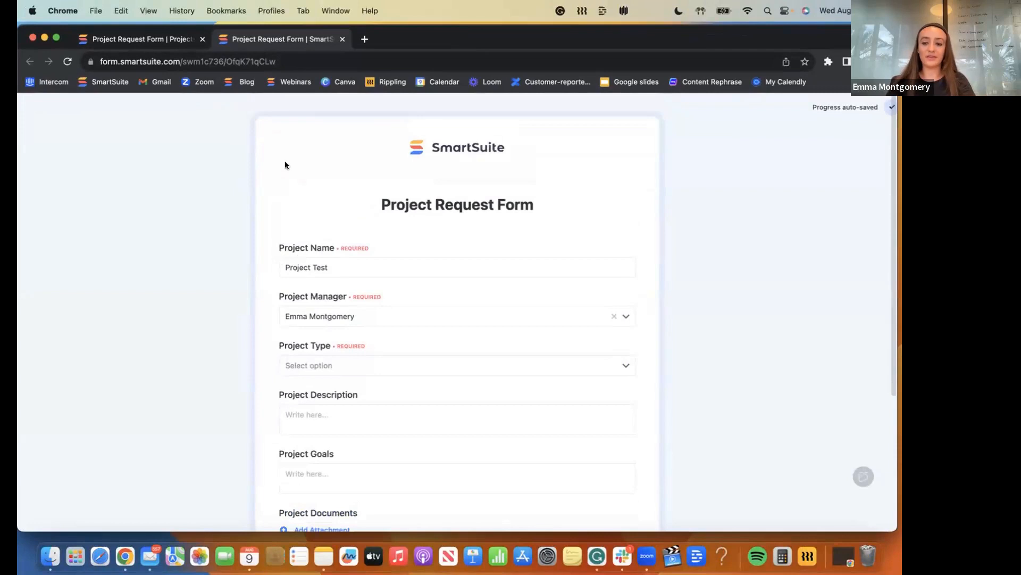
Close the form preview and switch the Projects app to the Projects by Stage view
{"action": "left_click", "coordinate": [342, 39]}
{"action": "left_click", "coordinate": [149, 160]}
{"action": "left_click", "coordinate": [148, 159]}
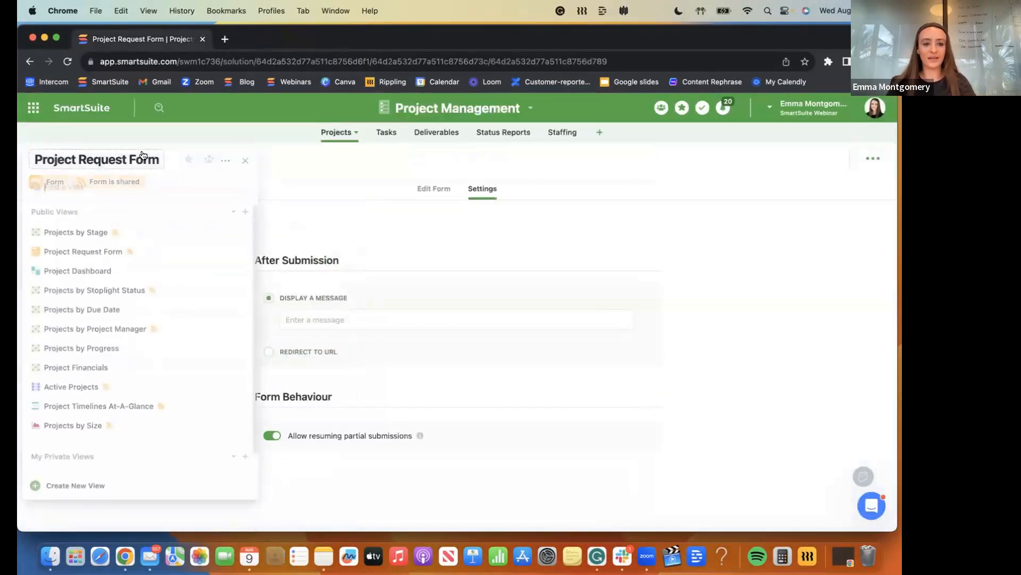
{"action": "left_click", "coordinate": [91, 231]}
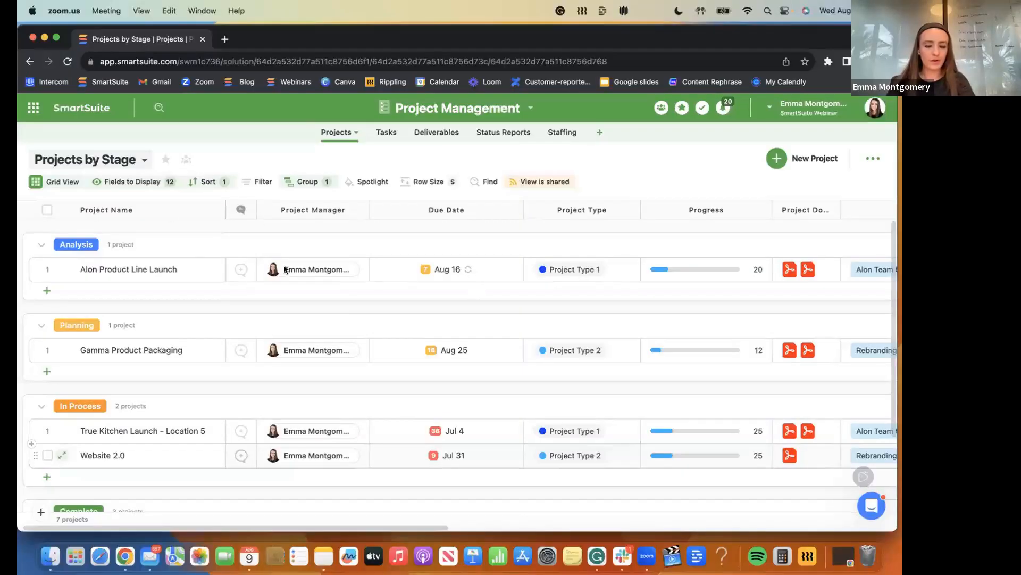
Create a public form view named Form in the Projects app
{"action": "left_click", "coordinate": [141, 162]}
{"action": "left_click", "coordinate": [141, 161]}
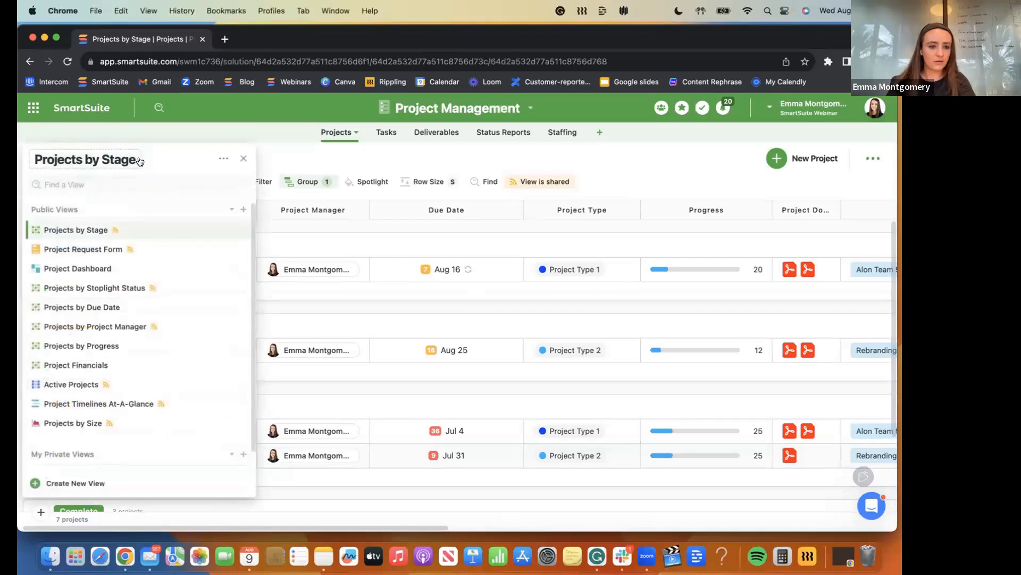
{"action": "left_click", "coordinate": [102, 249]}
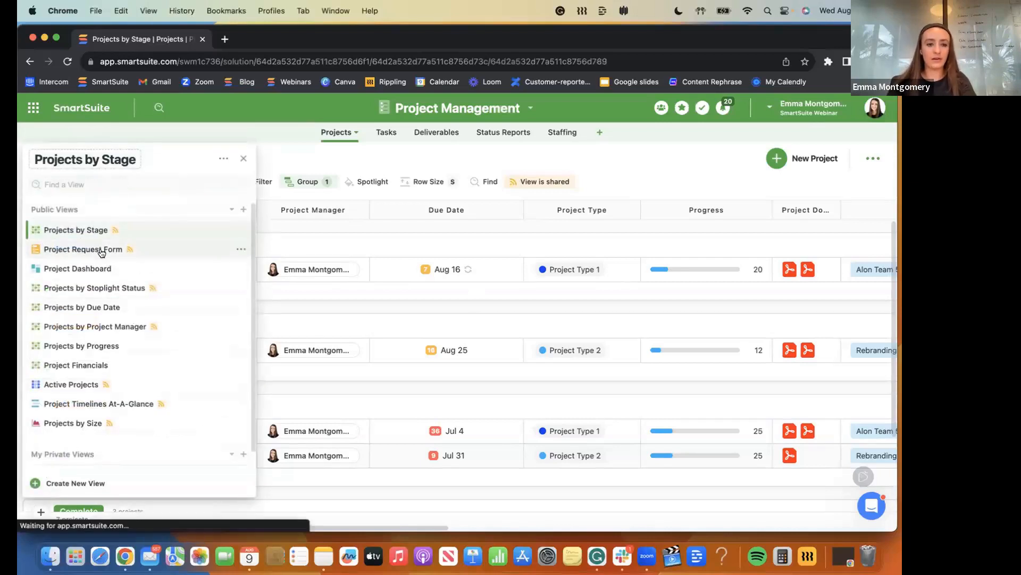
{"action": "left_click", "coordinate": [137, 161]}
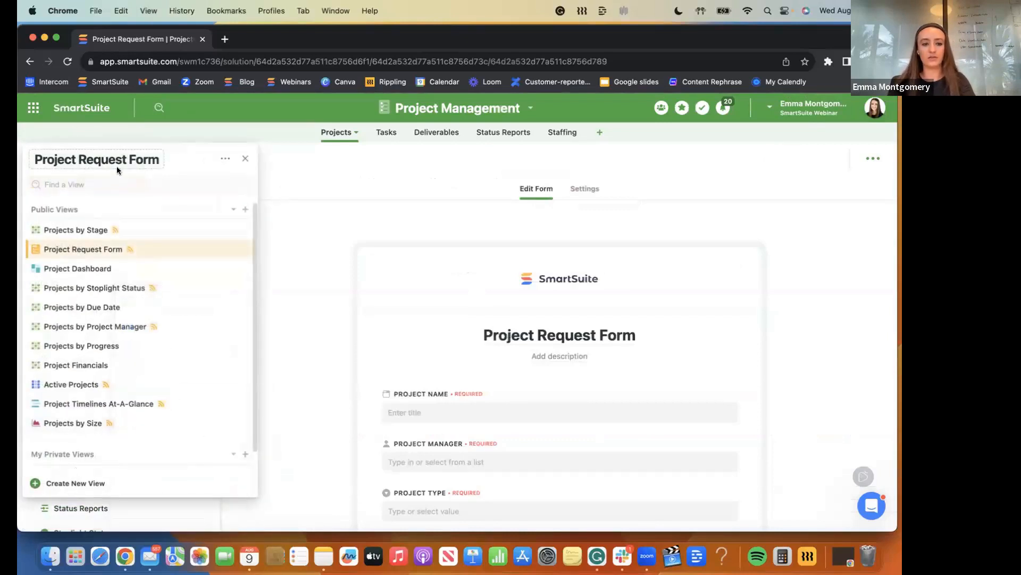
{"action": "mouse_move", "coordinate": [58, 488]}
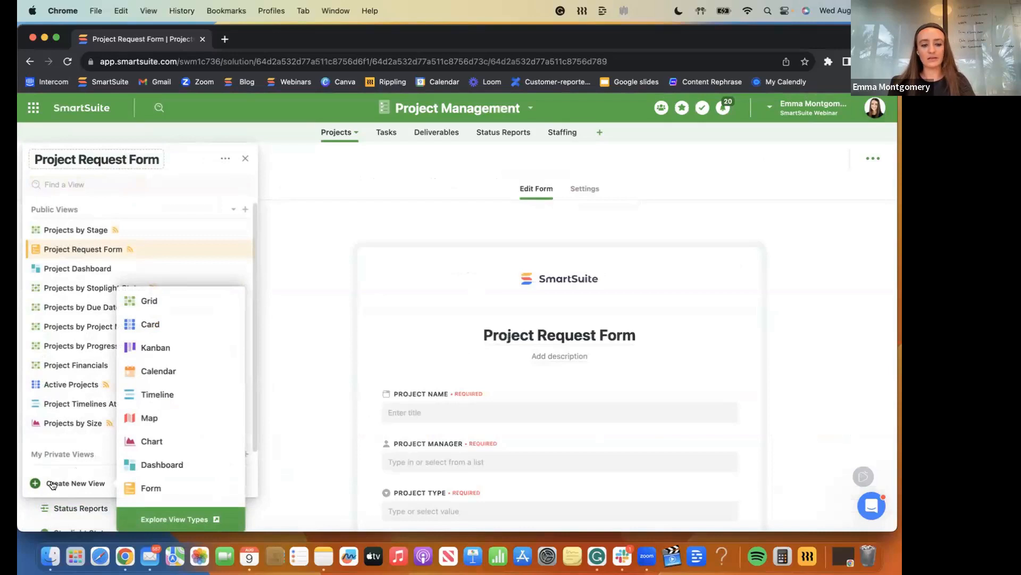
{"action": "left_click", "coordinate": [135, 488]}
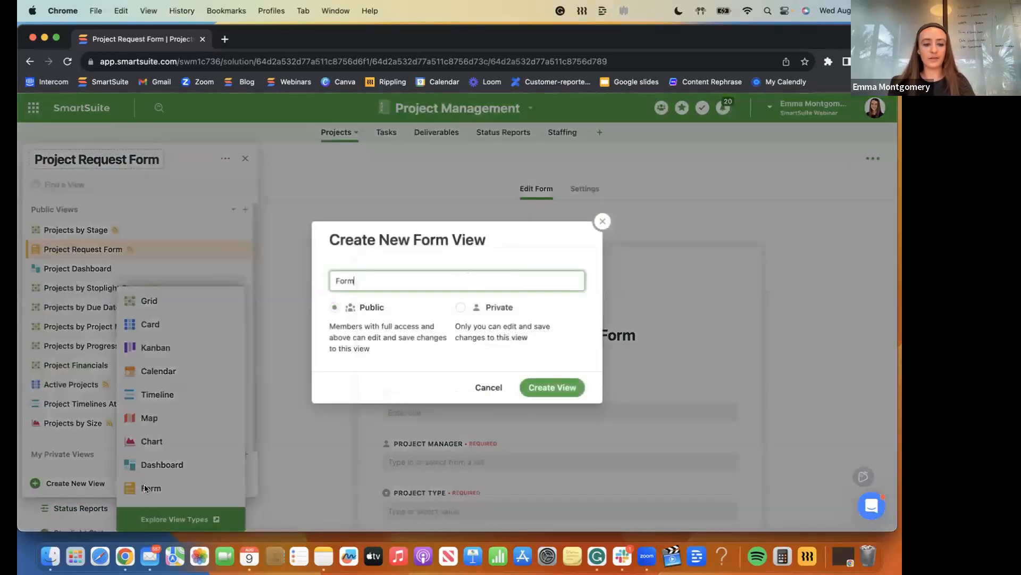
{"action": "left_click", "coordinate": [539, 392]}
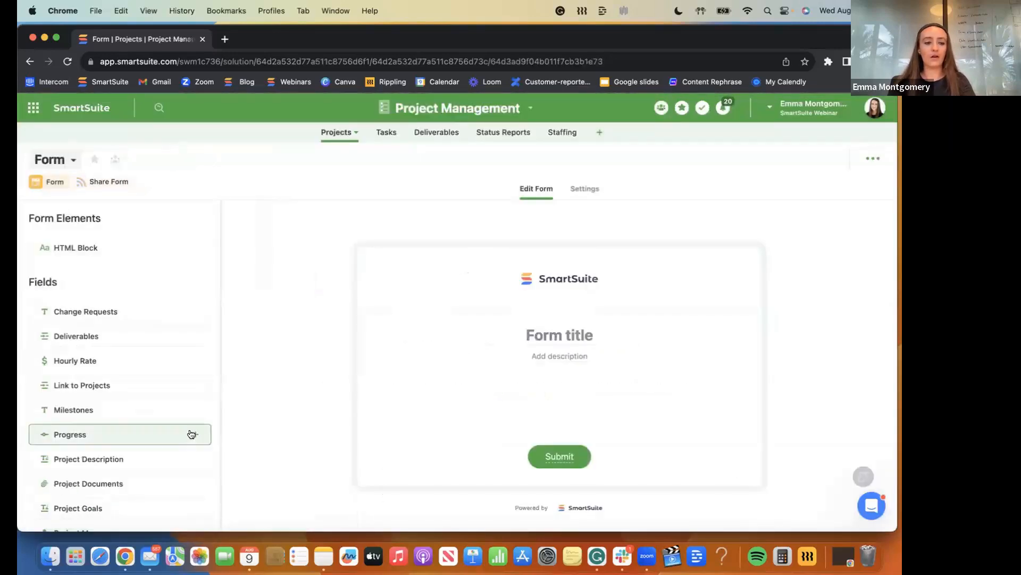
Add the Project Name, Project Manager, Project Type and Stage fields to the new form
{"action": "scroll", "coordinate": [191, 435], "scroll_direction": "down", "scroll_amount": 3}
{"action": "scroll", "coordinate": [189, 438], "scroll_direction": "down", "scroll_amount": 2}
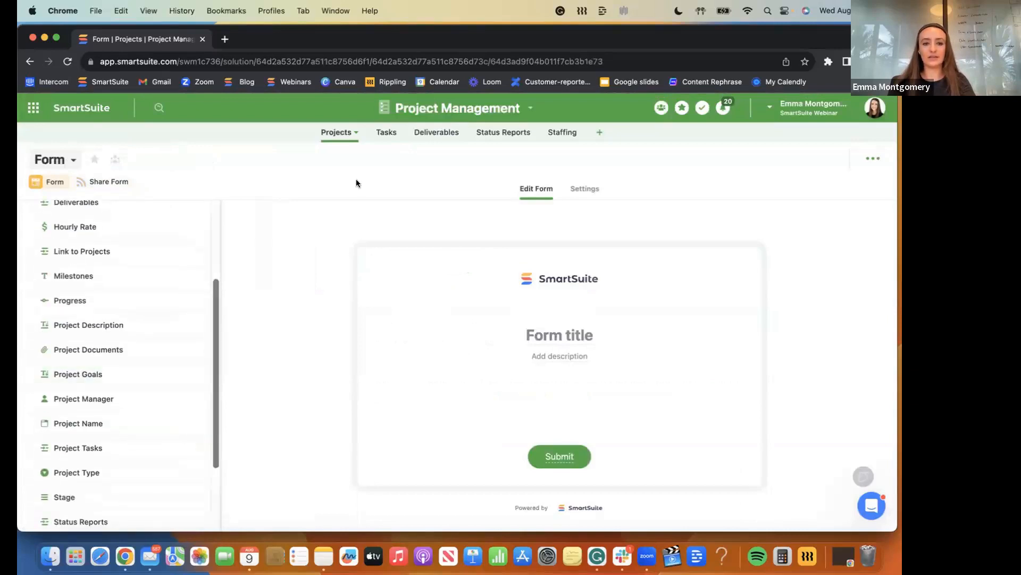
{"action": "scroll", "coordinate": [157, 290], "scroll_direction": "up", "scroll_amount": 3}
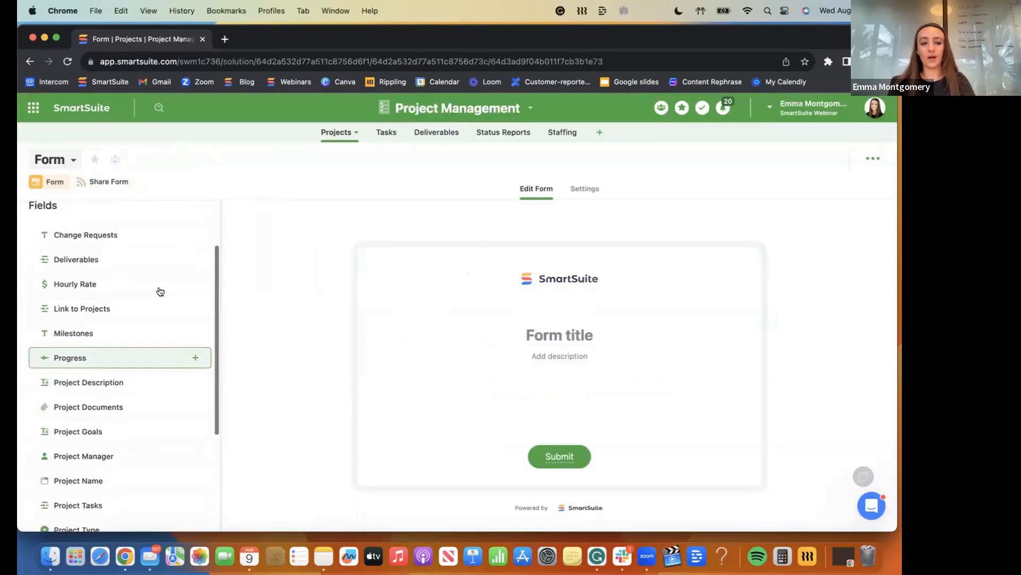
{"action": "scroll", "coordinate": [158, 291], "scroll_direction": "down", "scroll_amount": 3}
{"action": "scroll", "coordinate": [149, 319], "scroll_direction": "down", "scroll_amount": 2}
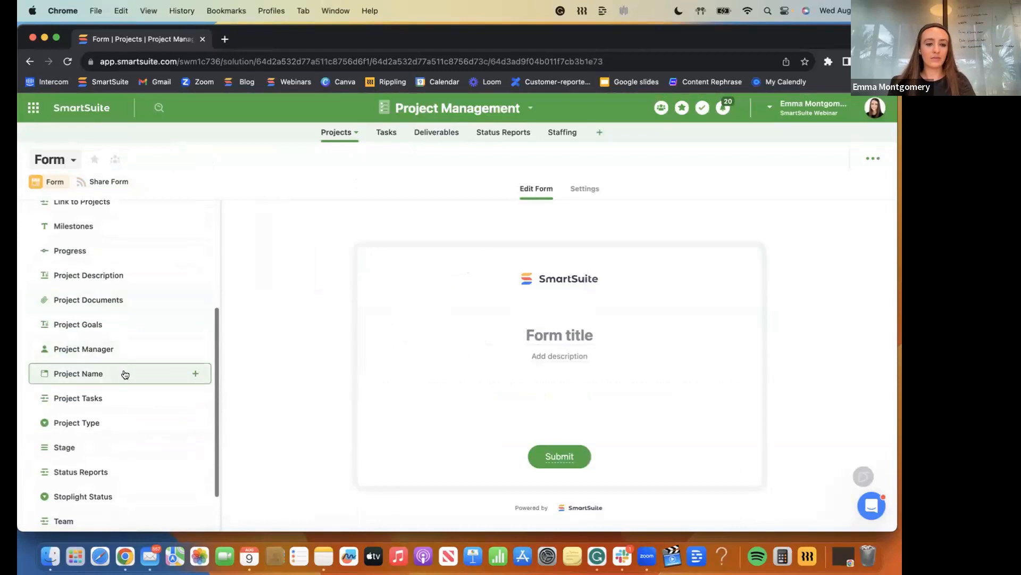
{"action": "left_click", "coordinate": [122, 373]}
{"action": "left_click", "coordinate": [146, 353]}
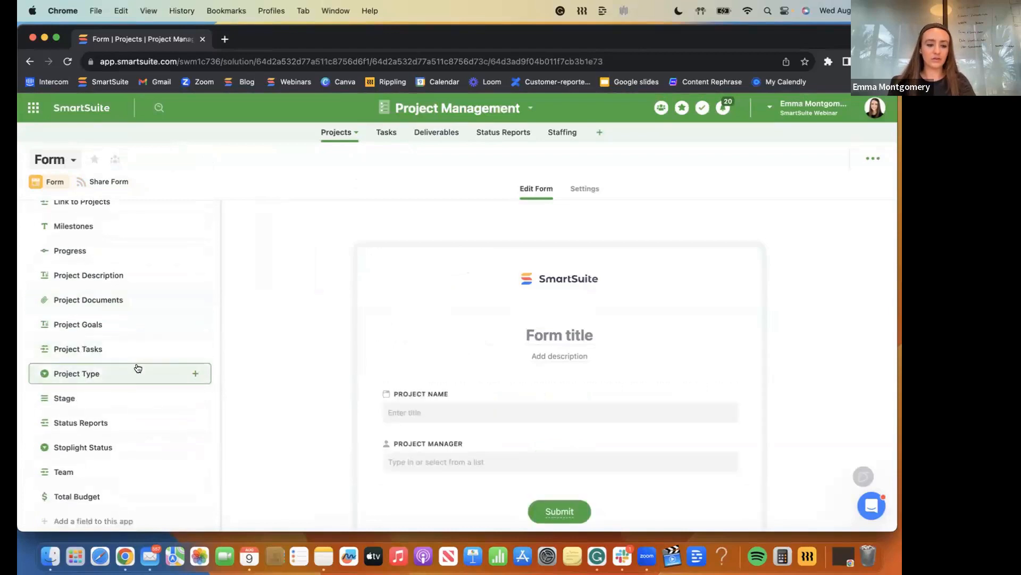
{"action": "left_click", "coordinate": [138, 368]}
{"action": "left_click", "coordinate": [134, 387]}
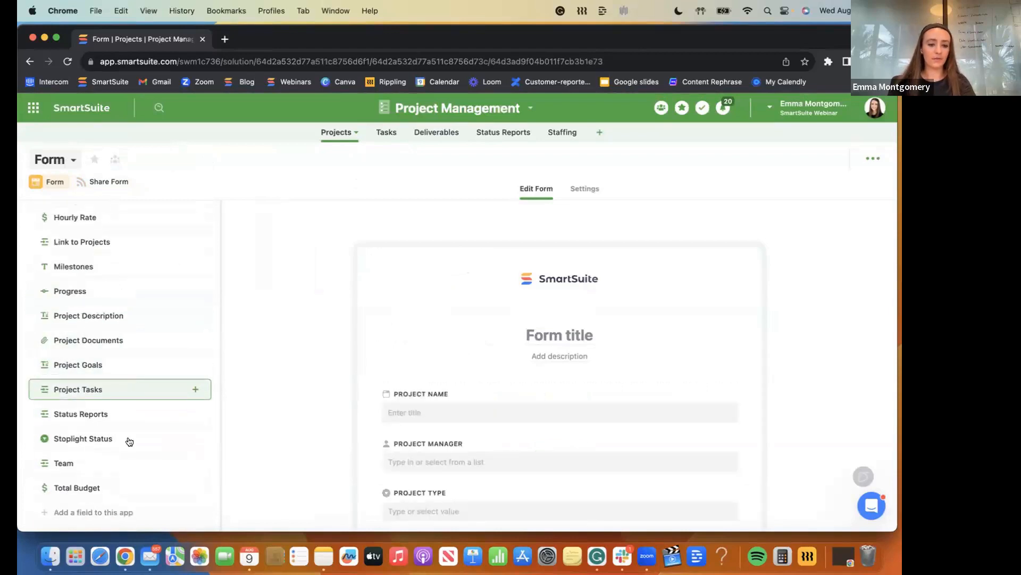
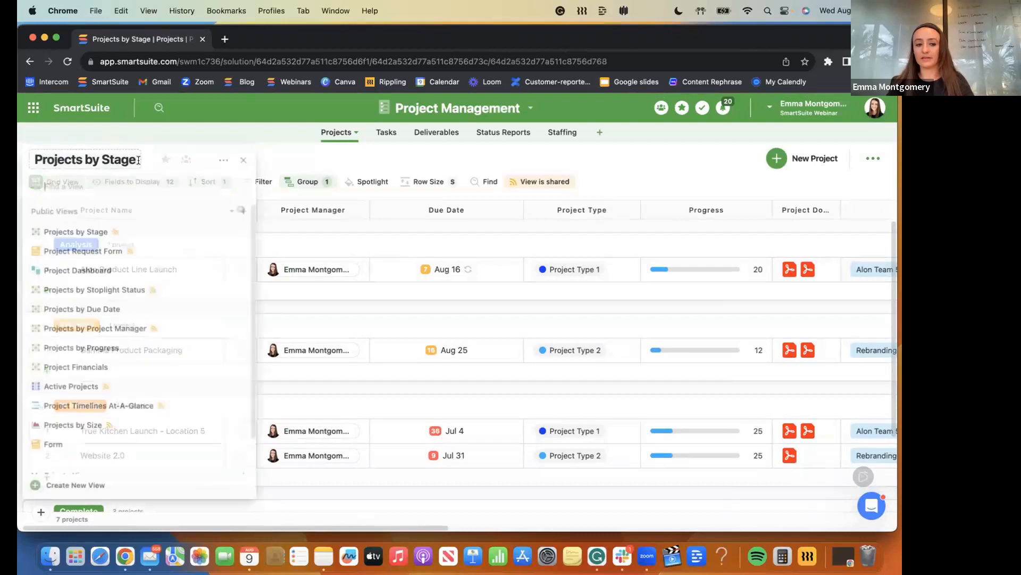
Switch to the Project Request Form view and preview its shareable link in a new tab
{"action": "left_click", "coordinate": [103, 248]}
{"action": "left_click", "coordinate": [121, 185]}
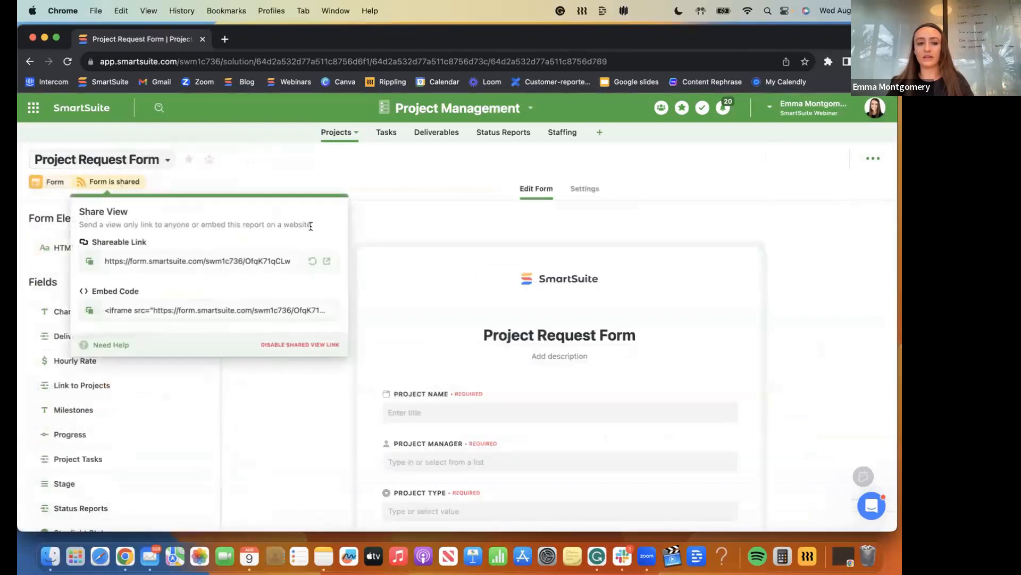
{"action": "left_click", "coordinate": [324, 261]}
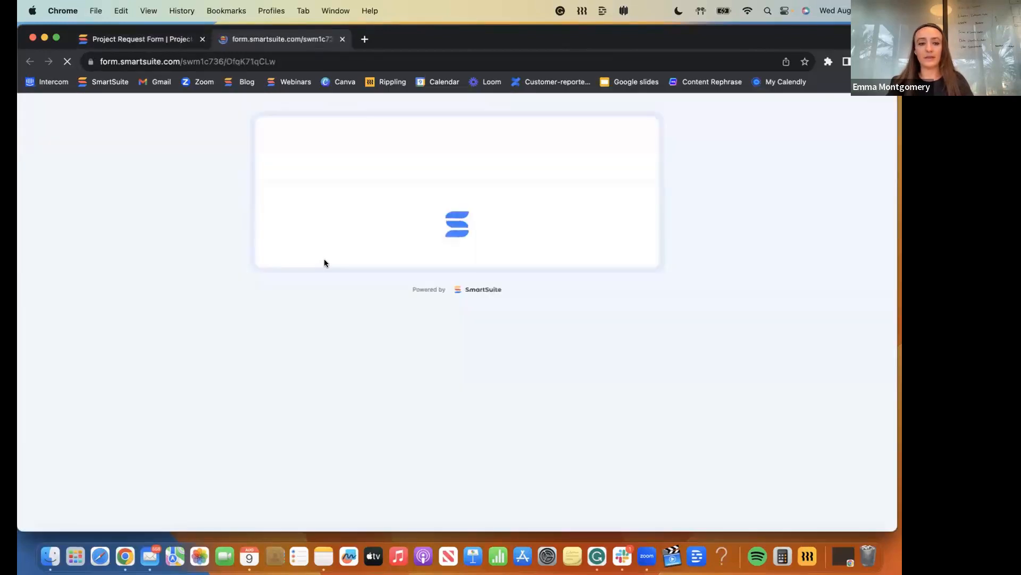
{"action": "left_click", "coordinate": [335, 265]}
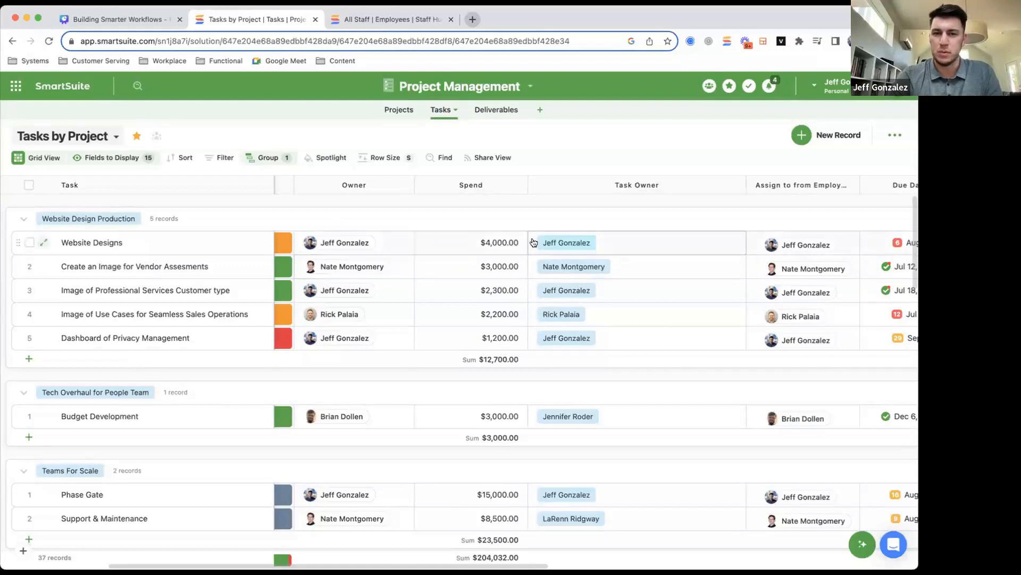
Examine the settings of the Task Owner linked record field in the Tasks by Project view
{"action": "scroll", "coordinate": [550, 239], "scroll_direction": "left", "scroll_amount": 2}
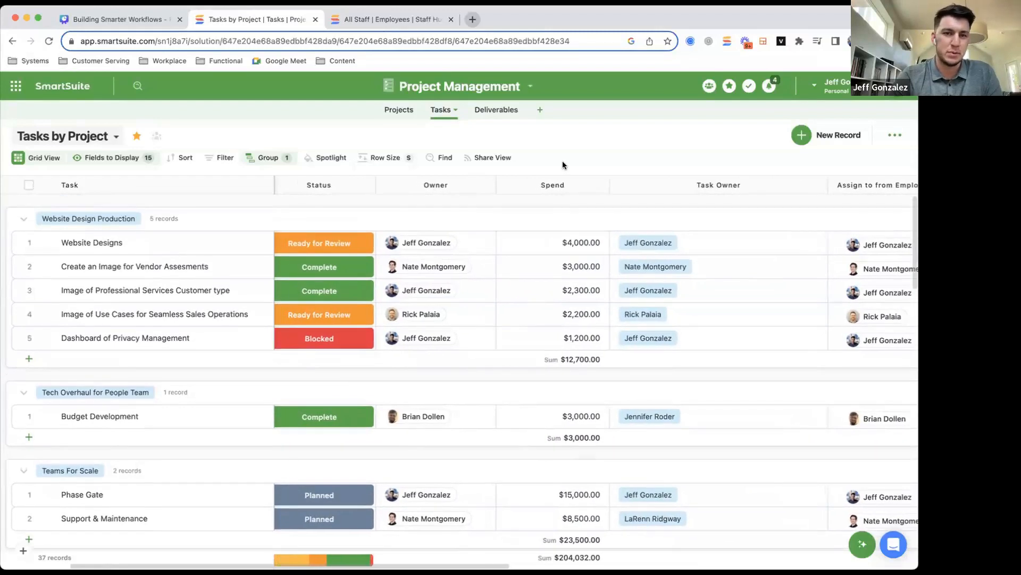
{"action": "scroll", "coordinate": [557, 196], "scroll_direction": "right", "scroll_amount": 3}
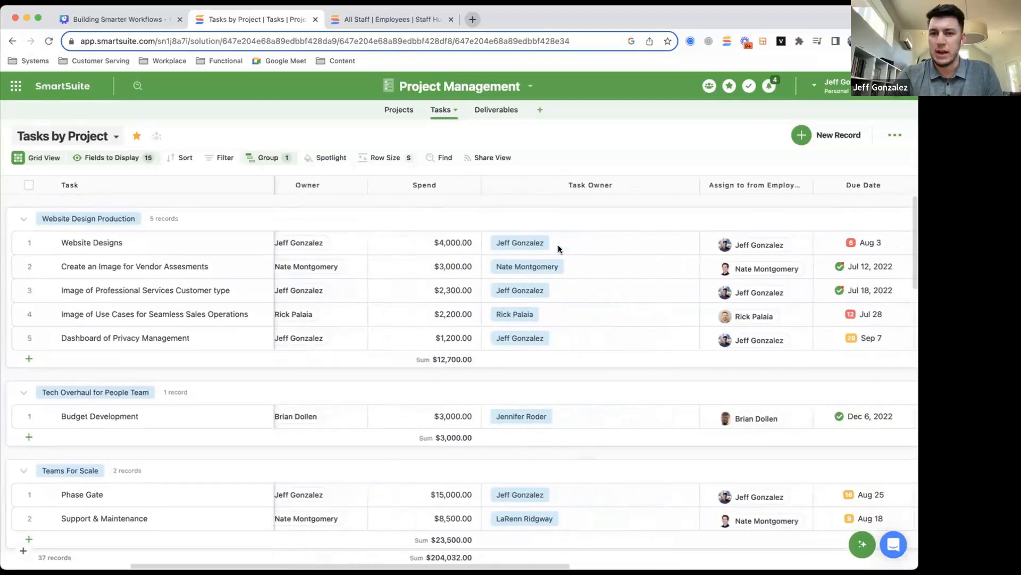
{"action": "left_click", "coordinate": [558, 182]}
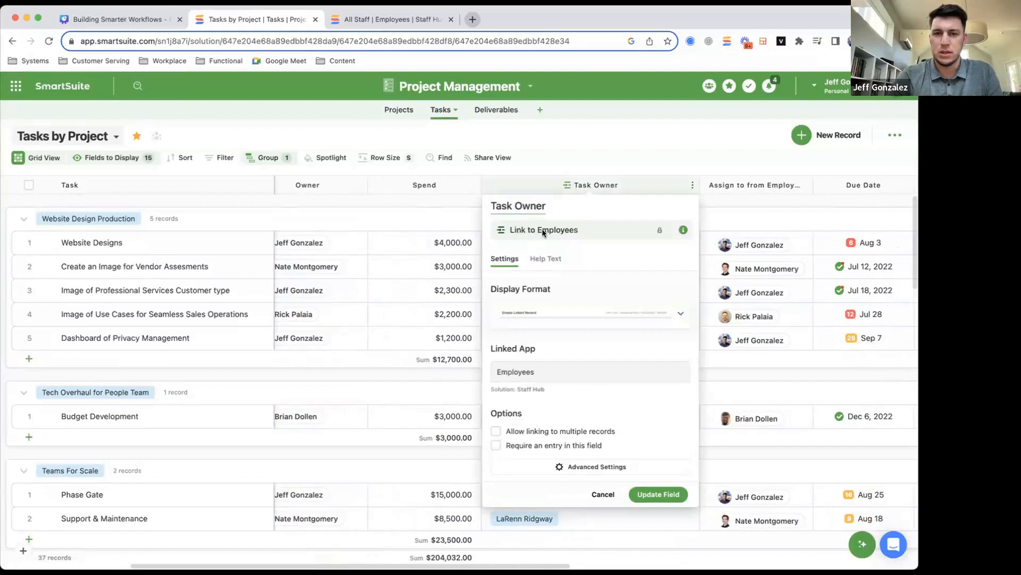
{"action": "left_click", "coordinate": [548, 154]}
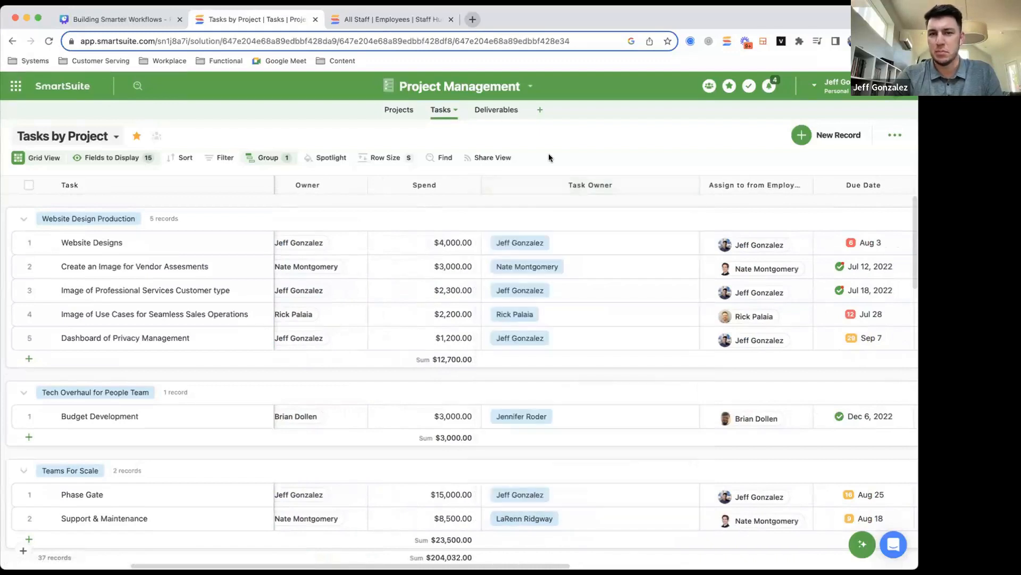
Examine the first HR employee record in the Staff Hub's All Staff view, including its Work & Supplies section and linked tasks
{"action": "left_click", "coordinate": [371, 20]}
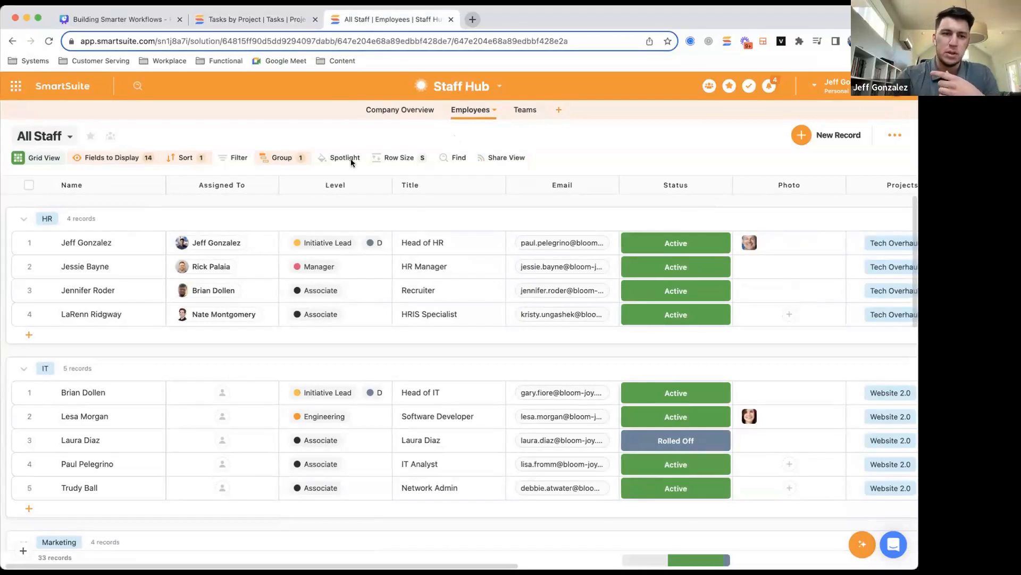
{"action": "left_click", "coordinate": [42, 243]}
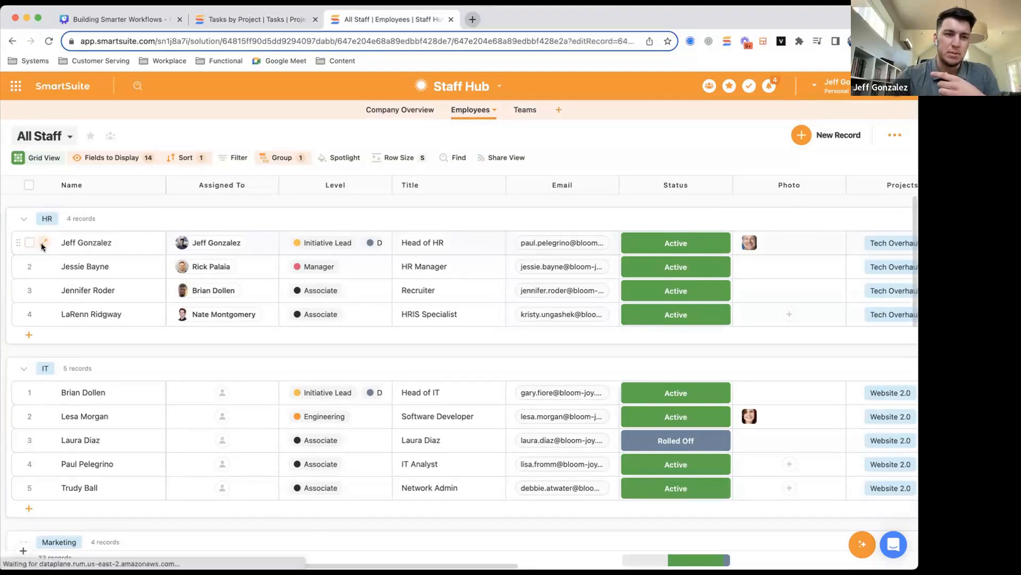
{"action": "scroll", "coordinate": [463, 188], "scroll_direction": "down", "scroll_amount": 5}
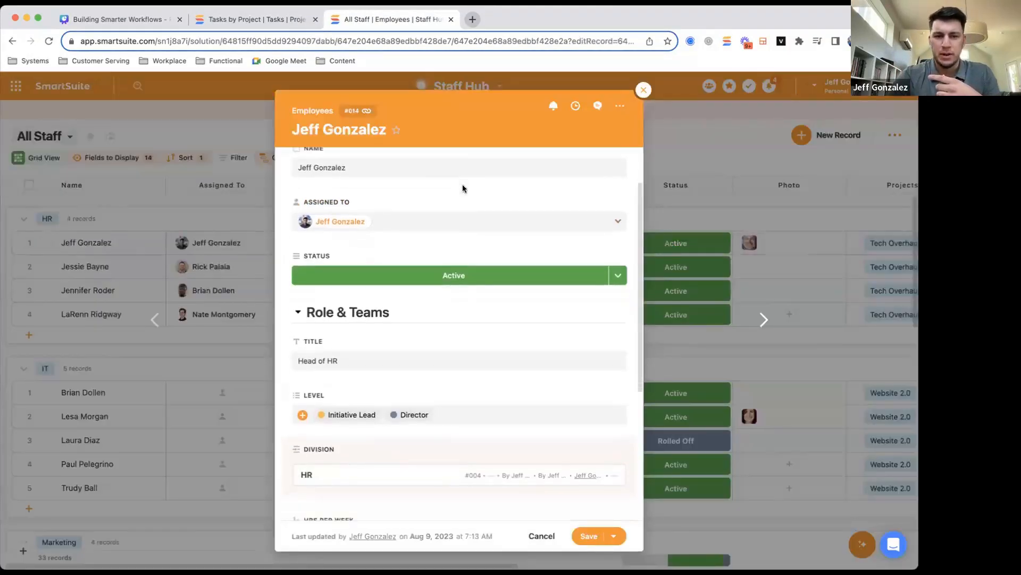
{"action": "scroll", "coordinate": [359, 247], "scroll_direction": "down", "scroll_amount": 3}
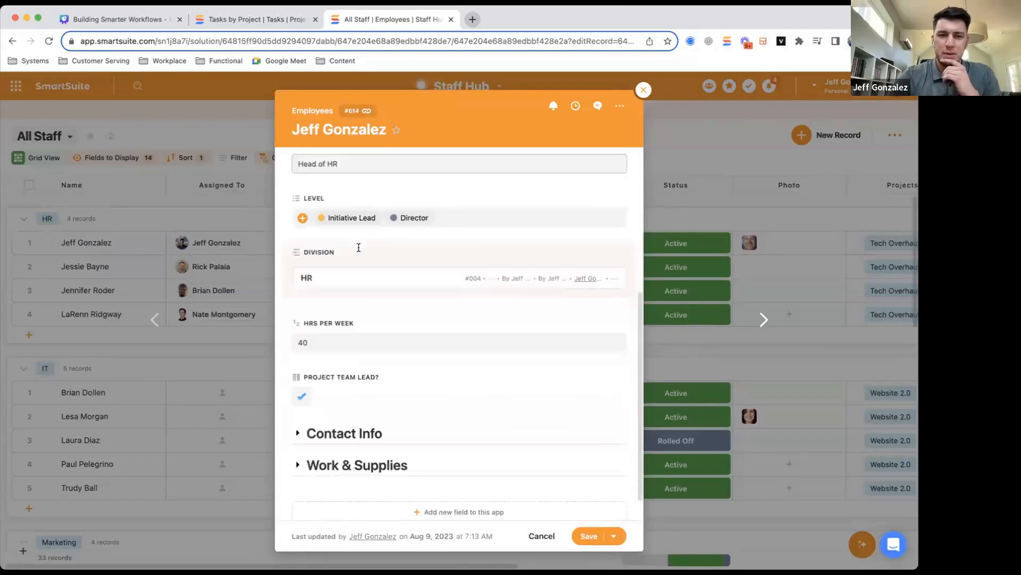
{"action": "left_click", "coordinate": [298, 446]}
{"action": "scroll", "coordinate": [375, 405], "scroll_direction": "down", "scroll_amount": 7}
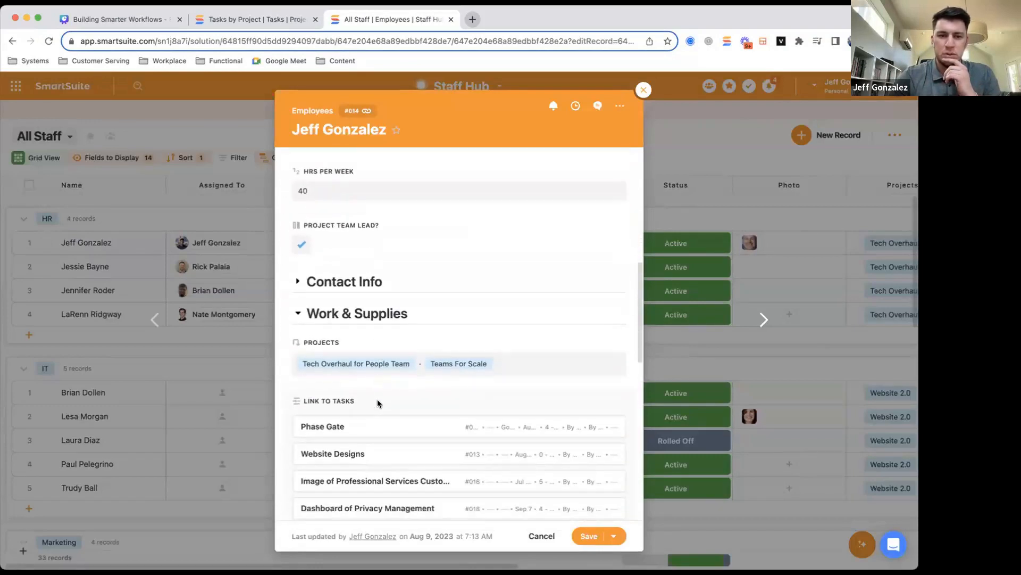
{"action": "scroll", "coordinate": [371, 390], "scroll_direction": "down", "scroll_amount": 6}
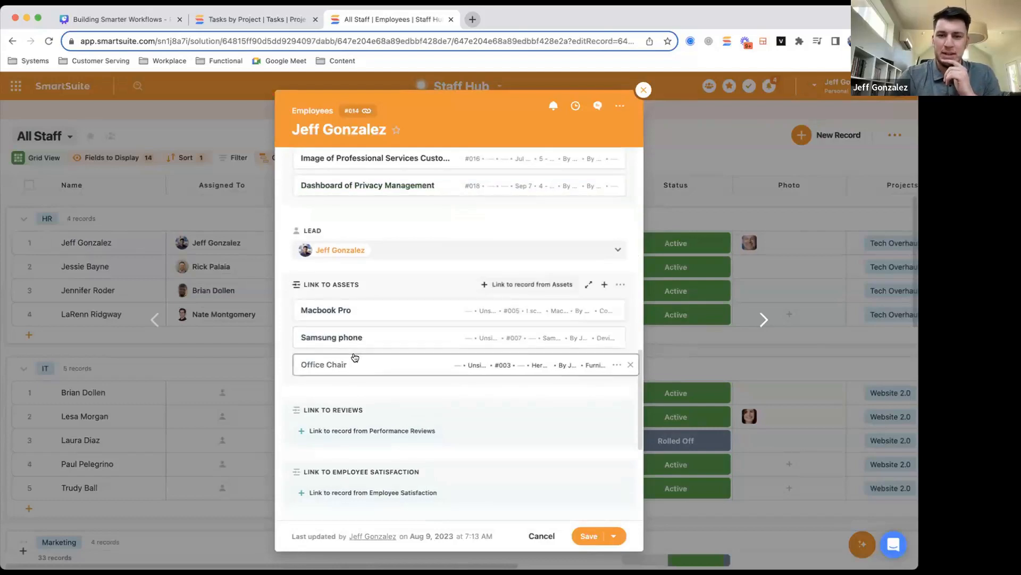
{"action": "scroll", "coordinate": [371, 399], "scroll_direction": "down", "scroll_amount": 3}
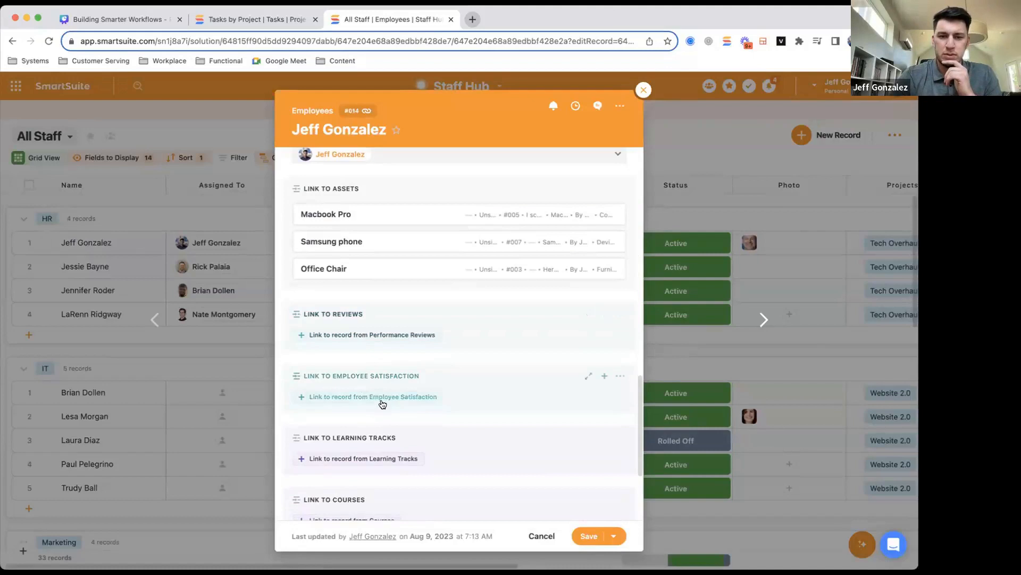
{"action": "scroll", "coordinate": [381, 401], "scroll_direction": "down", "scroll_amount": 1}
{"action": "scroll", "coordinate": [381, 403], "scroll_direction": "down", "scroll_amount": 2}
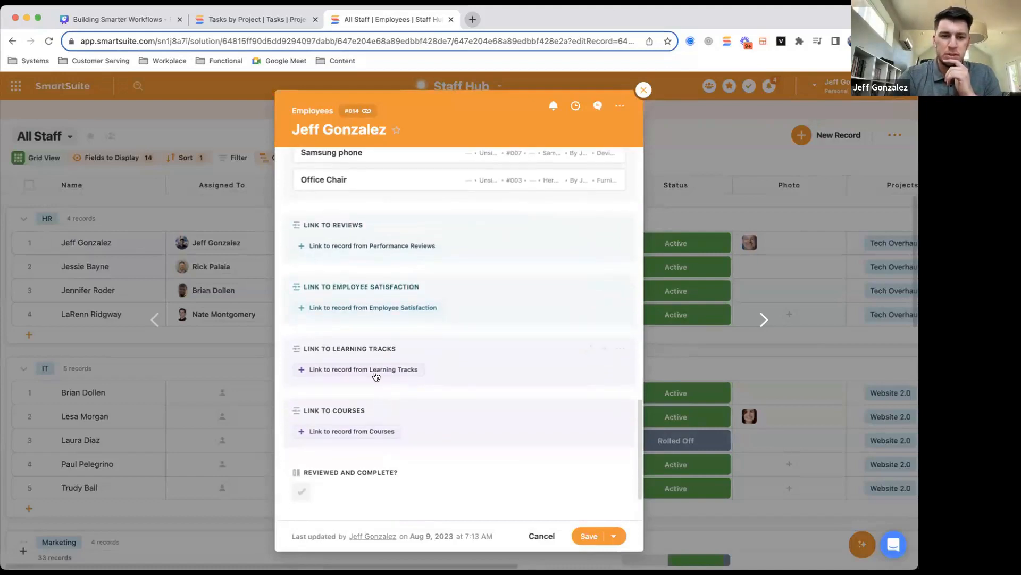
{"action": "scroll", "coordinate": [376, 376], "scroll_direction": "down", "scroll_amount": 1}
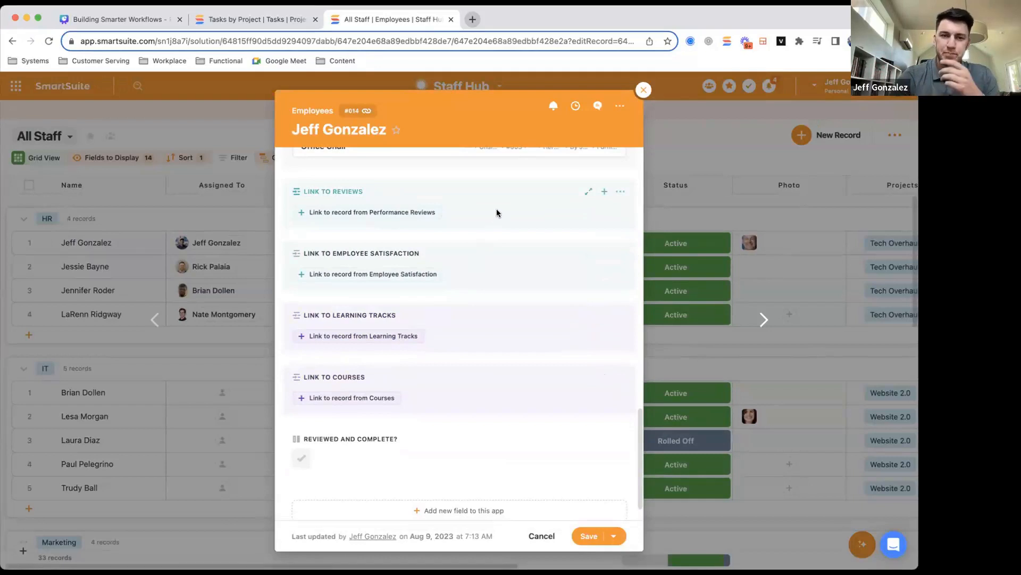
{"action": "left_click", "coordinate": [644, 90]}
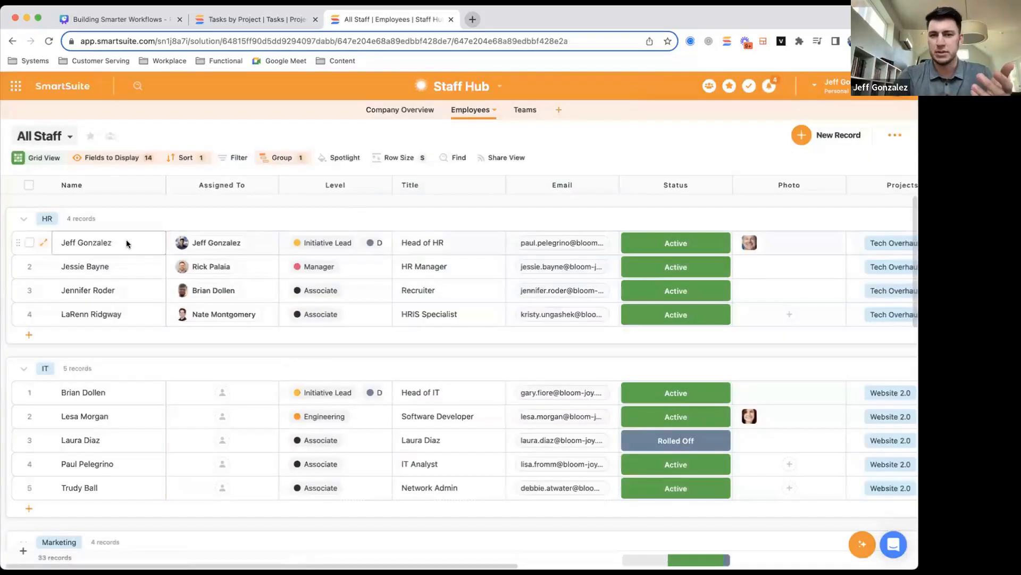
Check the open assignments in My Work and compare the Task Owner and employee assignment columns in Tasks by Project with Staff Hub
{"action": "left_click", "coordinate": [254, 20]}
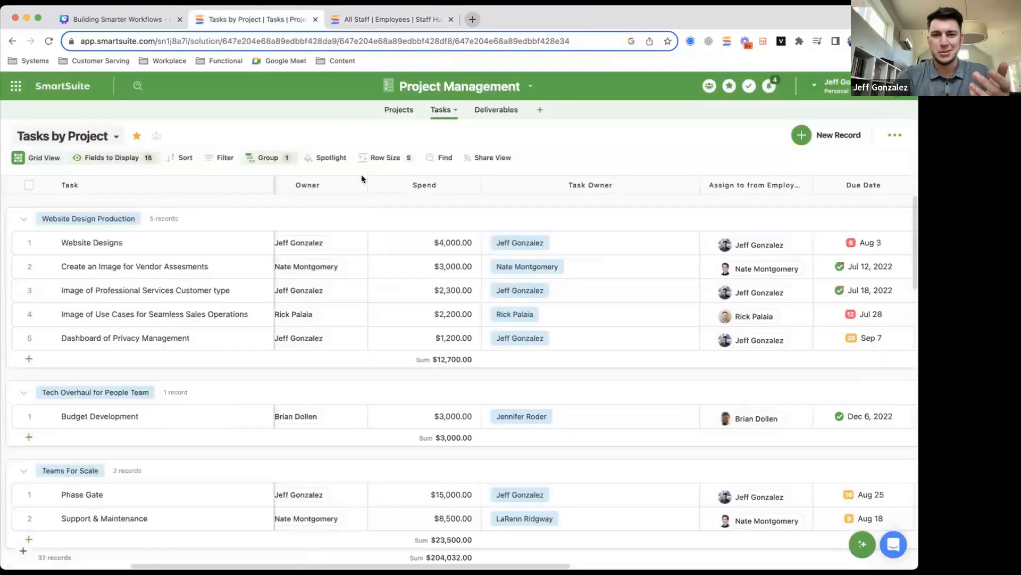
{"action": "scroll", "coordinate": [387, 239], "scroll_direction": "left", "scroll_amount": 2}
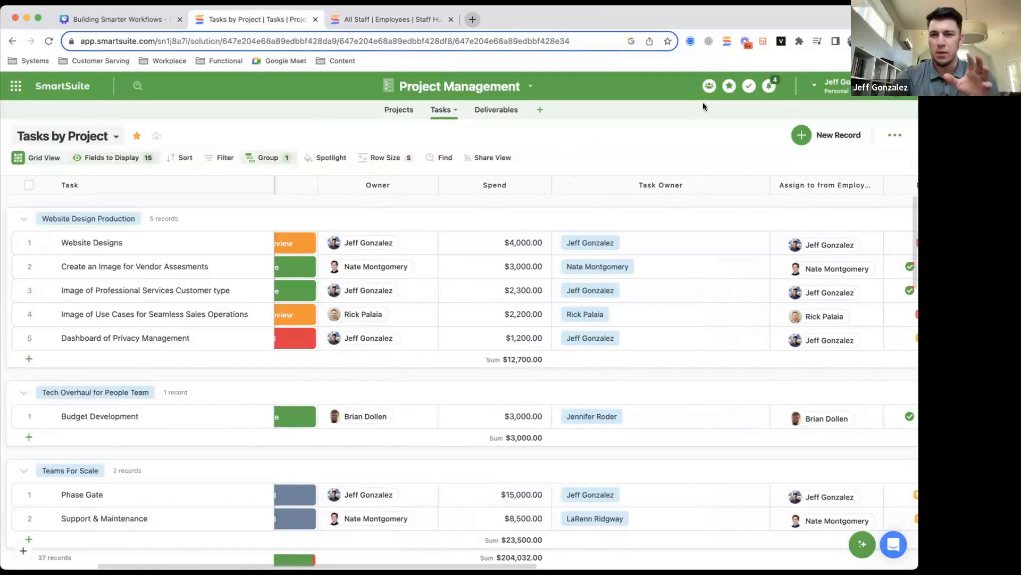
{"action": "left_click", "coordinate": [749, 86]}
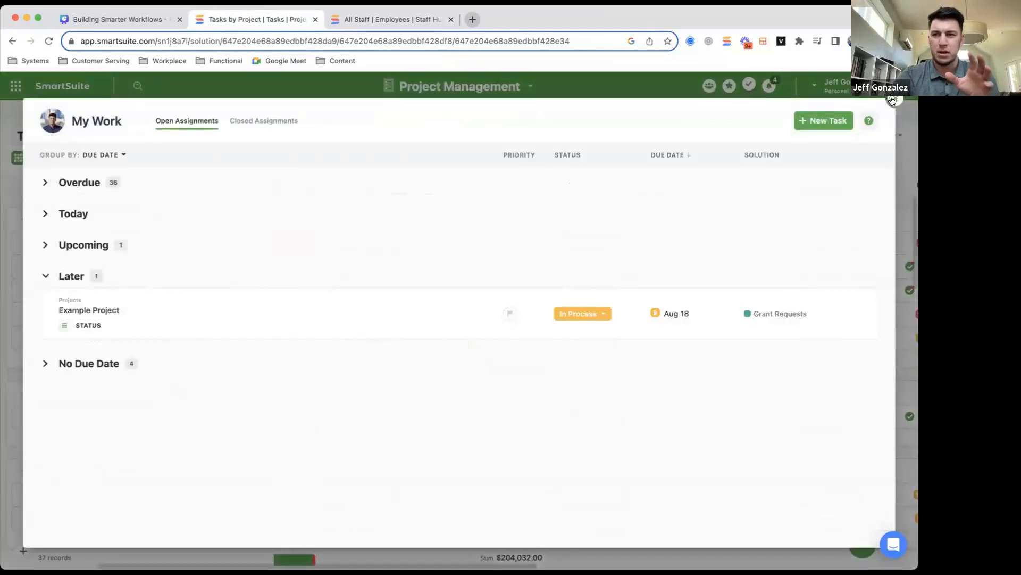
{"action": "left_click", "coordinate": [892, 100]}
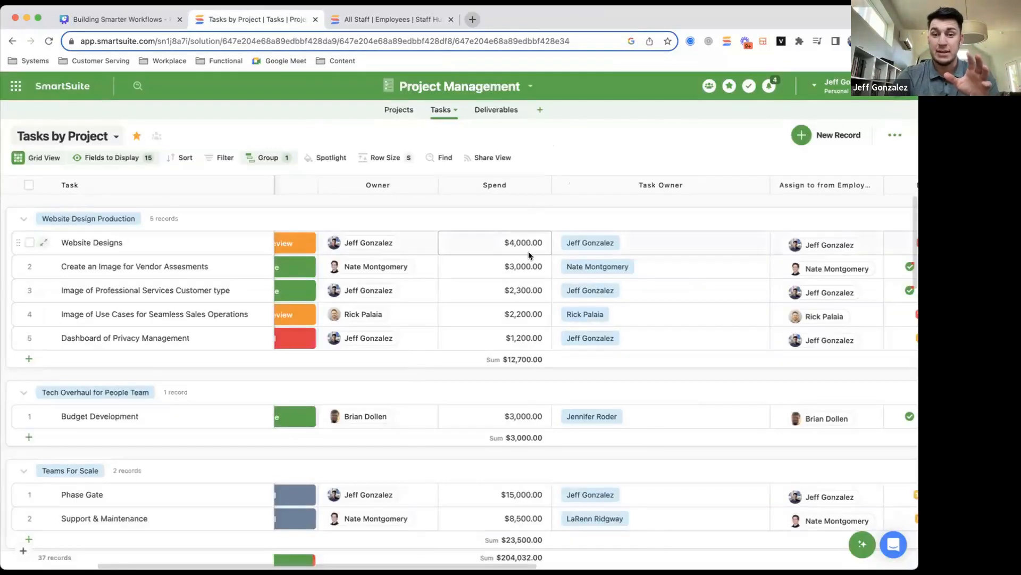
{"action": "scroll", "coordinate": [528, 252], "scroll_direction": "right", "scroll_amount": 5}
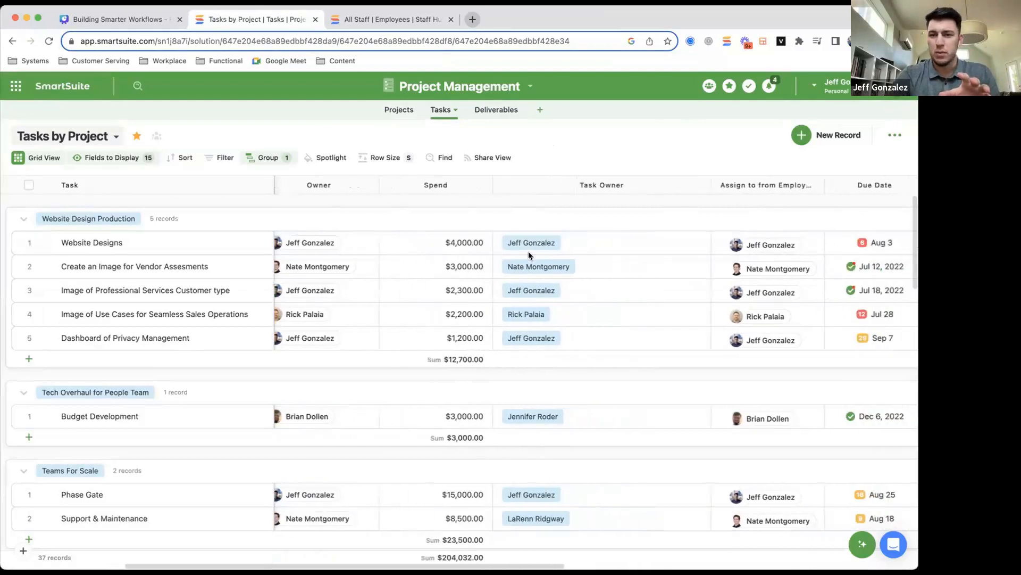
{"action": "scroll", "coordinate": [528, 251], "scroll_direction": "right", "scroll_amount": 2}
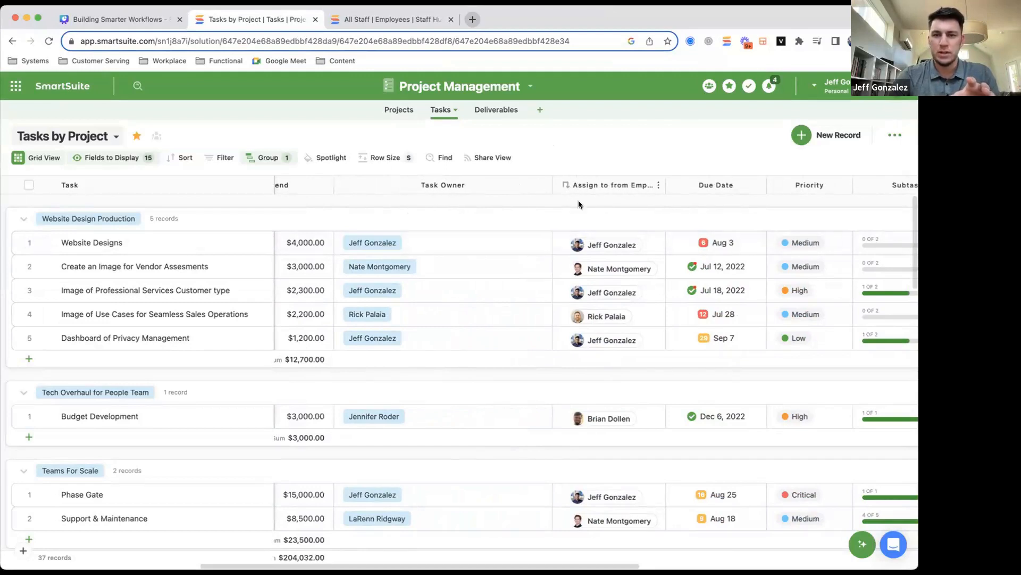
{"action": "left_click", "coordinate": [390, 22]}
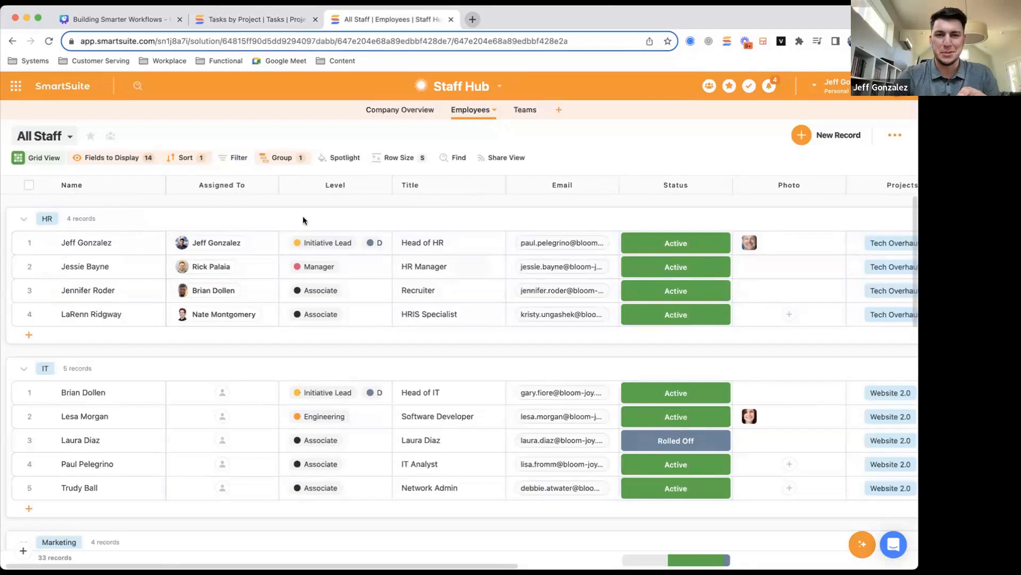
{"action": "left_click", "coordinate": [239, 19]}
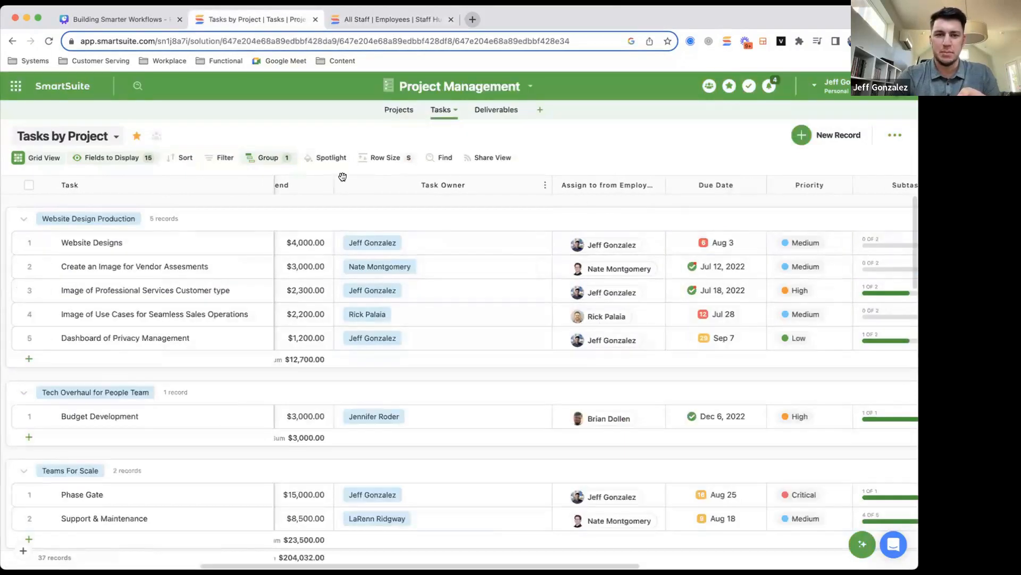
Filter Tasks by Project to records where Assign to from Employees has any of Current User
{"action": "left_click", "coordinate": [221, 157]}
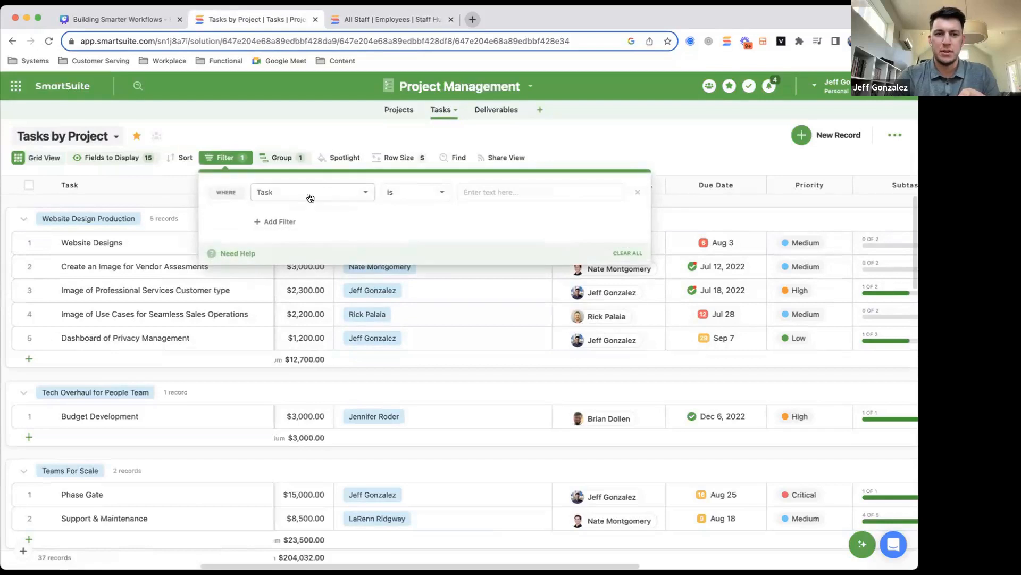
{"action": "left_click", "coordinate": [566, 142]}
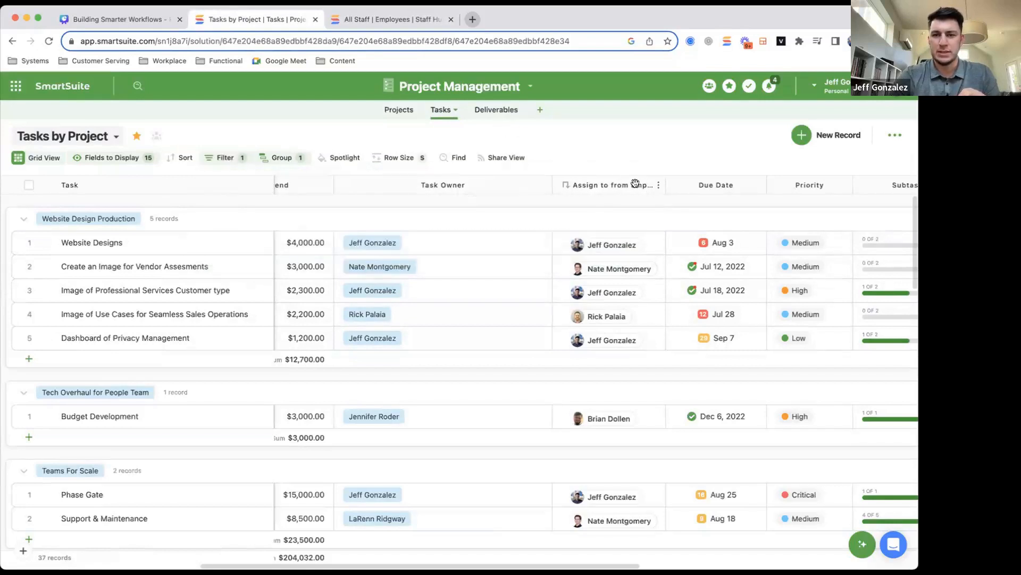
{"action": "left_click", "coordinate": [225, 157]}
{"action": "left_click", "coordinate": [273, 188]}
{"action": "type", "text": "assi"}
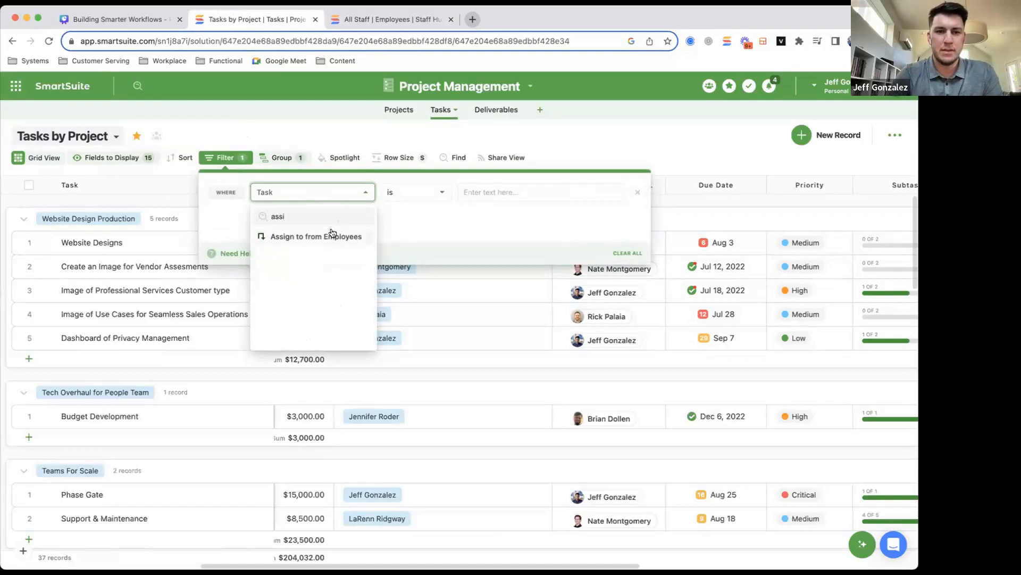
{"action": "left_click", "coordinate": [319, 236]}
{"action": "left_click", "coordinate": [410, 193]}
{"action": "left_click", "coordinate": [410, 258]}
{"action": "left_click", "coordinate": [515, 192]}
{"action": "left_click", "coordinate": [469, 218]}
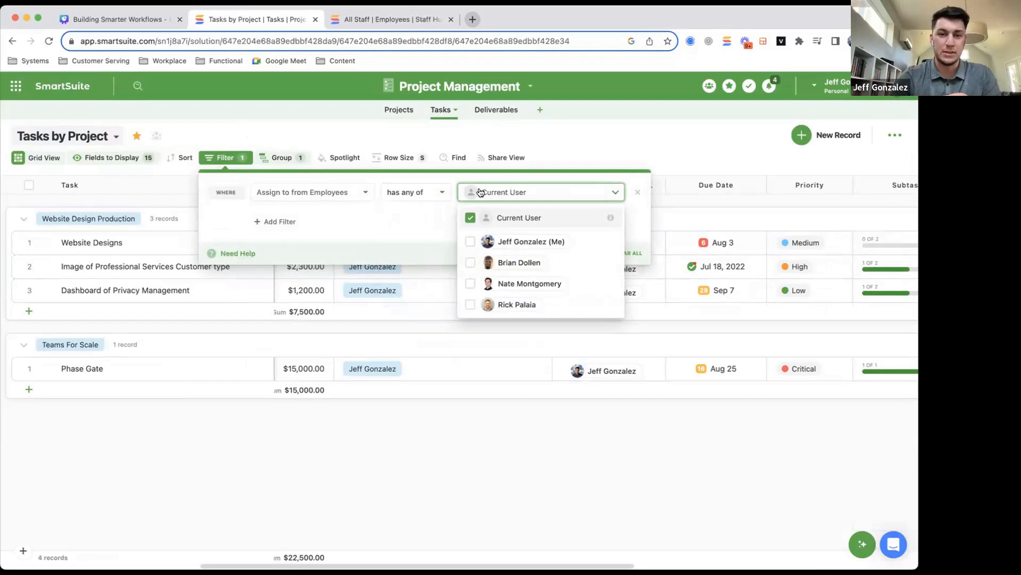
Remove the Assign to from Employees filter from the Tasks by Project view
{"action": "left_click", "coordinate": [468, 217]}
{"action": "left_click", "coordinate": [640, 187]}
{"action": "left_click", "coordinate": [635, 164]}
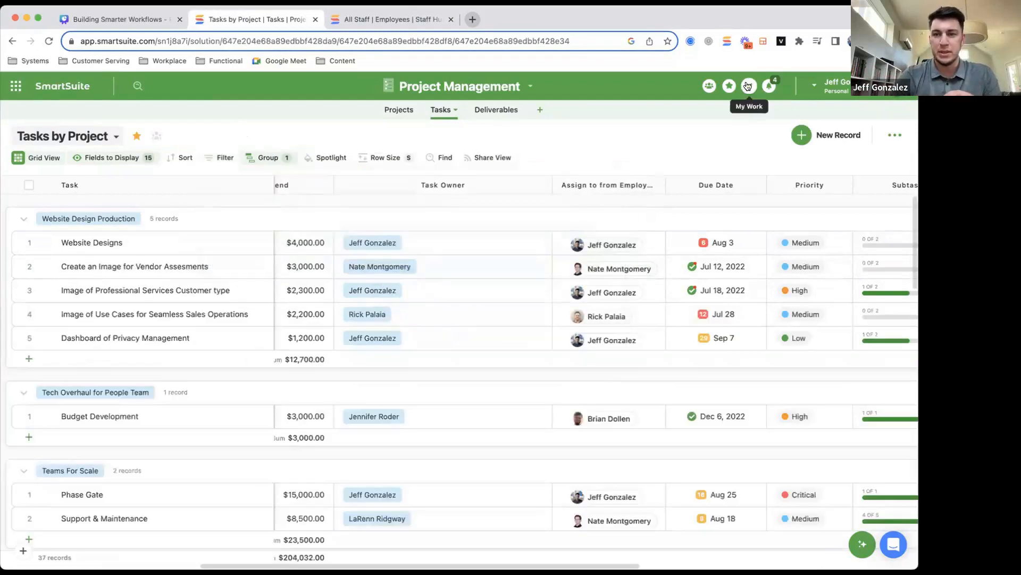
Examine the trigger and Update records action of the Assign Tasks automation in the Project Management solution
{"action": "scroll", "coordinate": [557, 252], "scroll_direction": "left", "scroll_amount": 2}
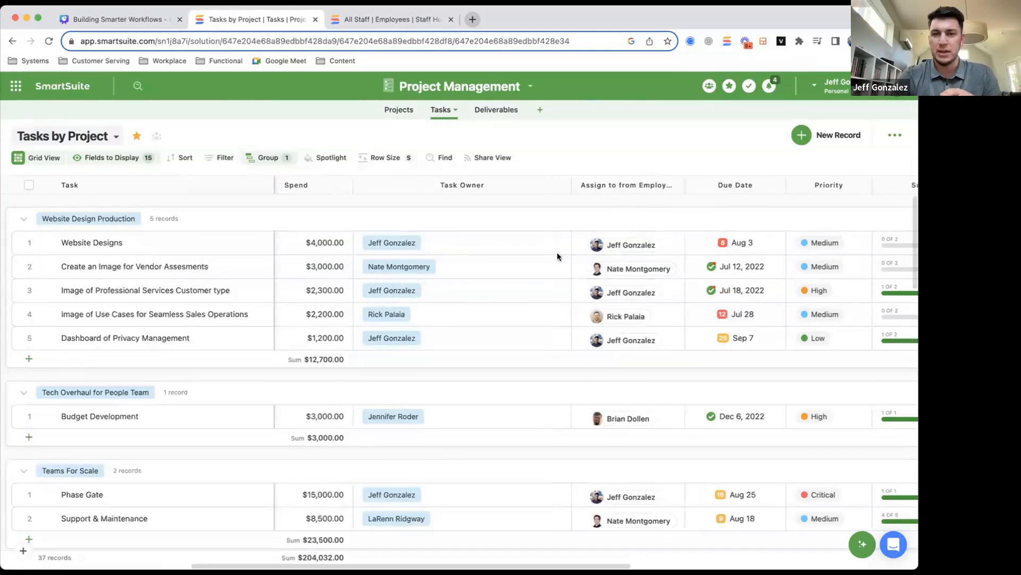
{"action": "left_click", "coordinate": [459, 87]}
{"action": "left_click", "coordinate": [436, 243]}
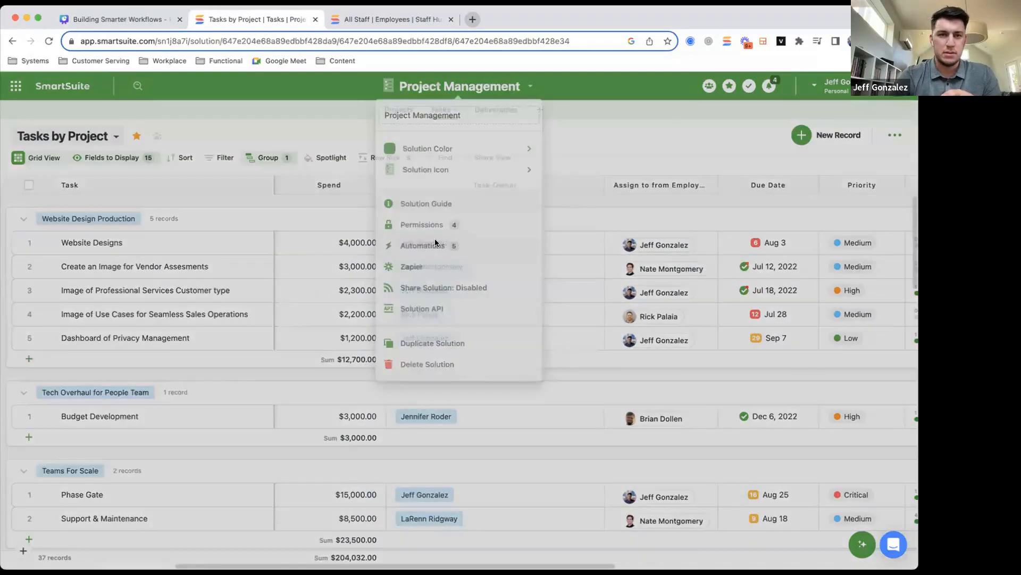
{"action": "scroll", "coordinate": [432, 358], "scroll_direction": "down", "scroll_amount": 3}
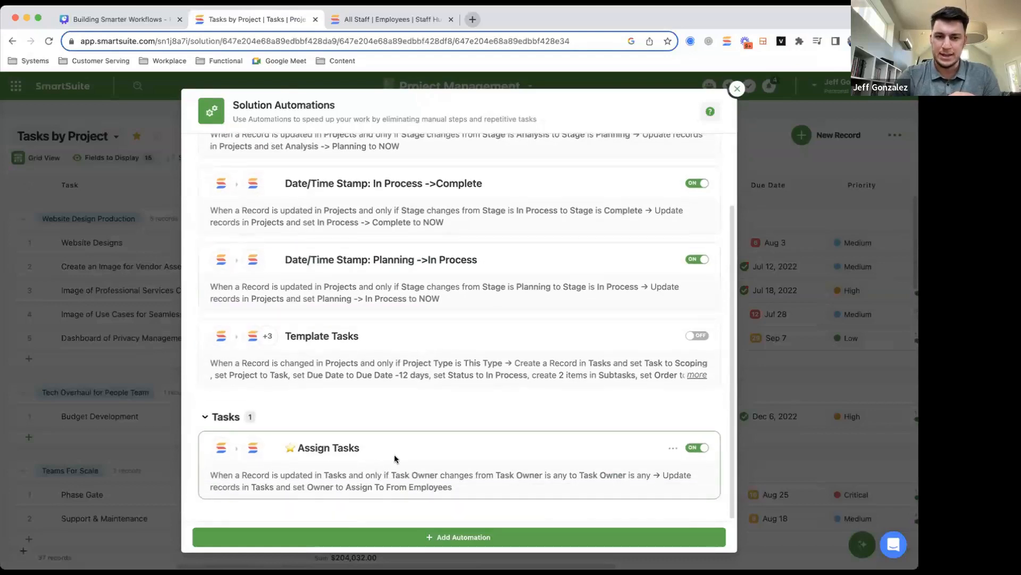
{"action": "left_click", "coordinate": [395, 459]}
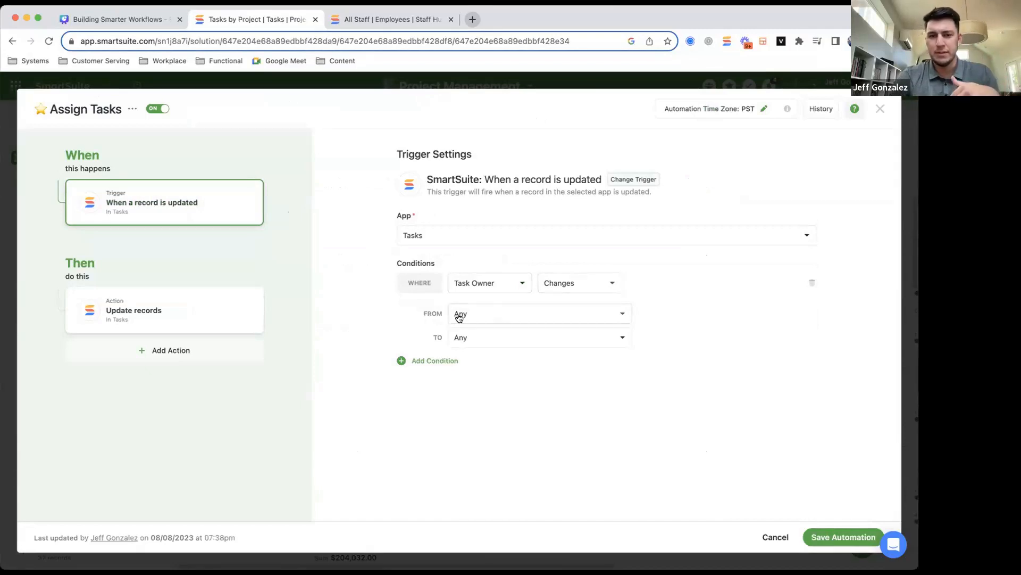
{"action": "left_click", "coordinate": [209, 304]}
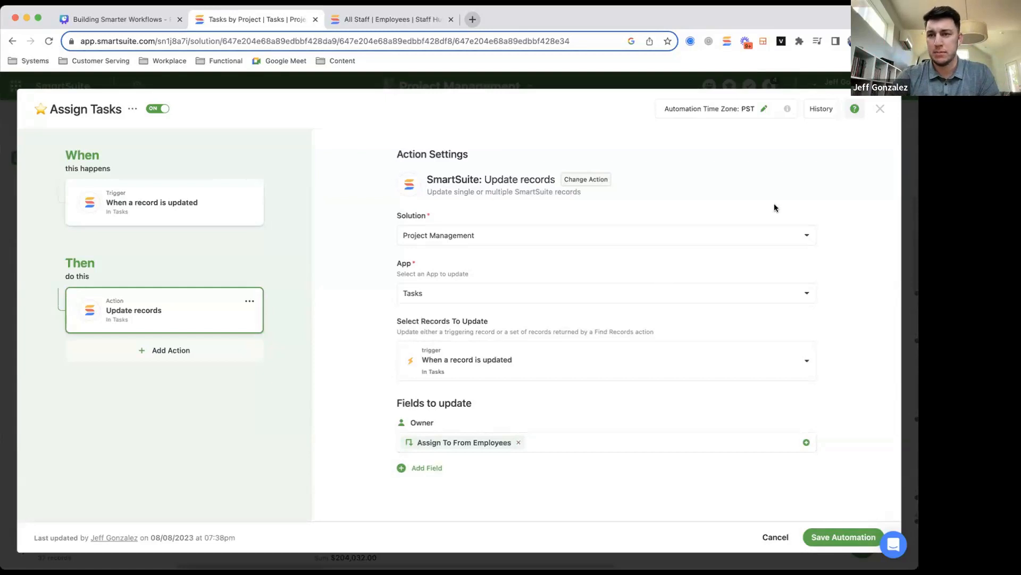
{"action": "left_click", "coordinate": [880, 109]}
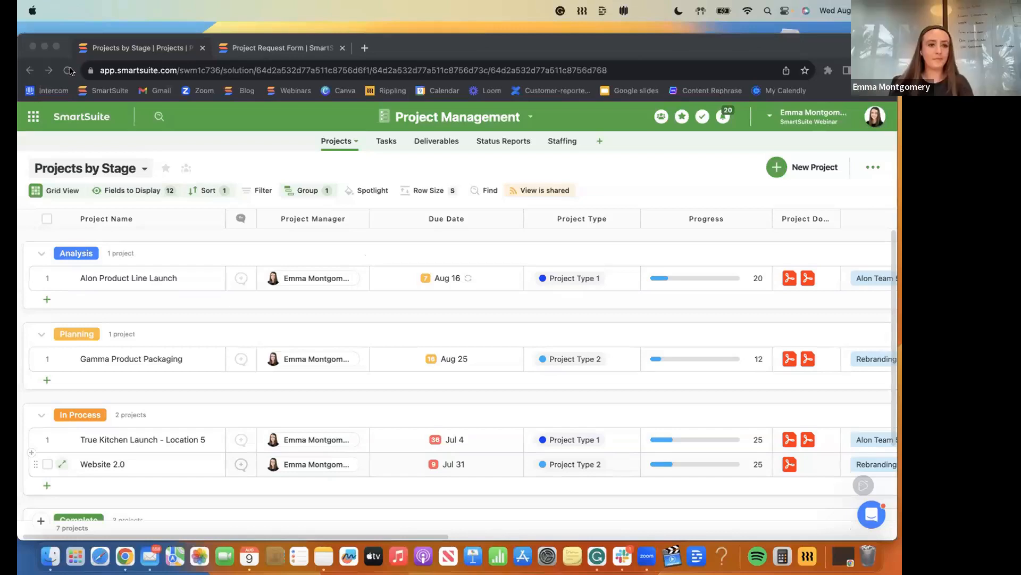
{"action": "left_click", "coordinate": [57, 47]}
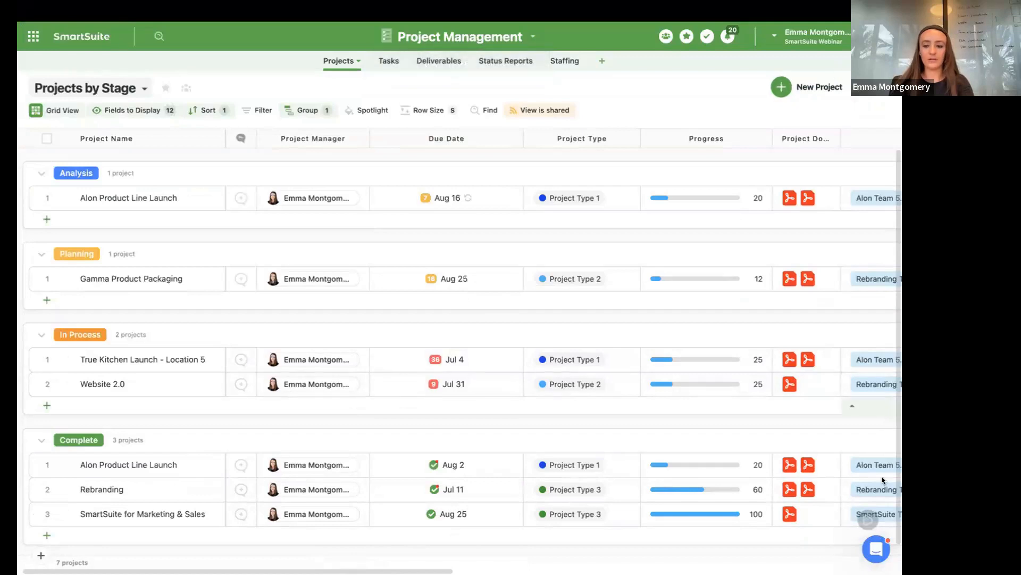
{"action": "scroll", "coordinate": [722, 334], "scroll_direction": "right", "scroll_amount": 1}
{"action": "scroll", "coordinate": [721, 334], "scroll_direction": "left", "scroll_amount": 1}
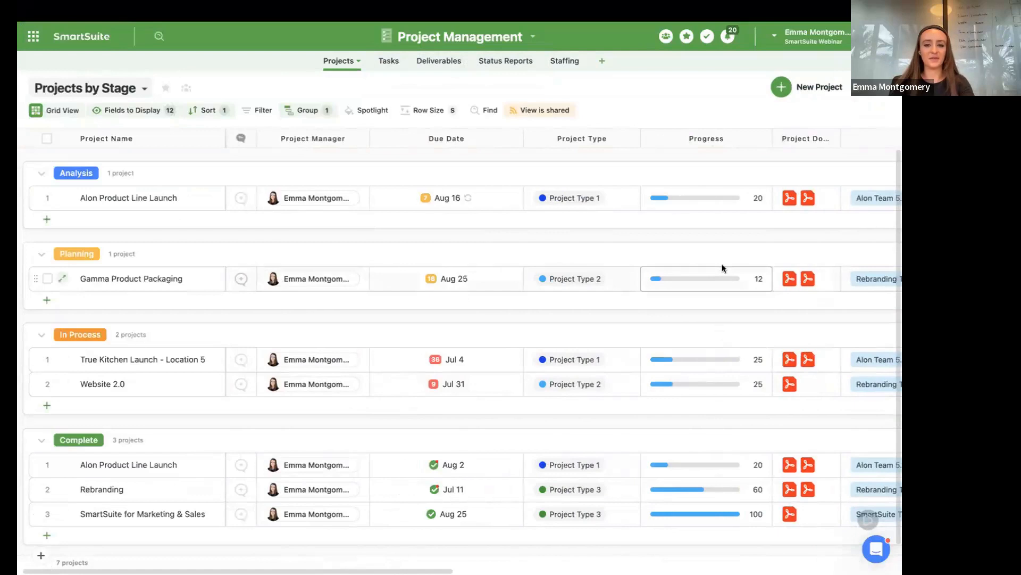
{"action": "mouse_move", "coordinate": [706, 221]}
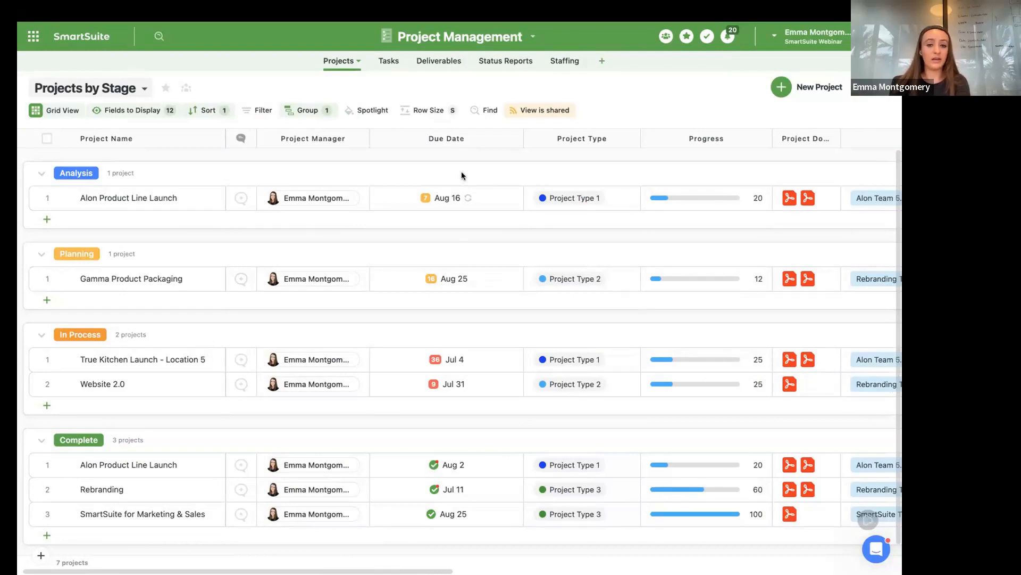
Look up the Single Select field type among the fields that can be added after Project Type
{"action": "left_click", "coordinate": [631, 139]}
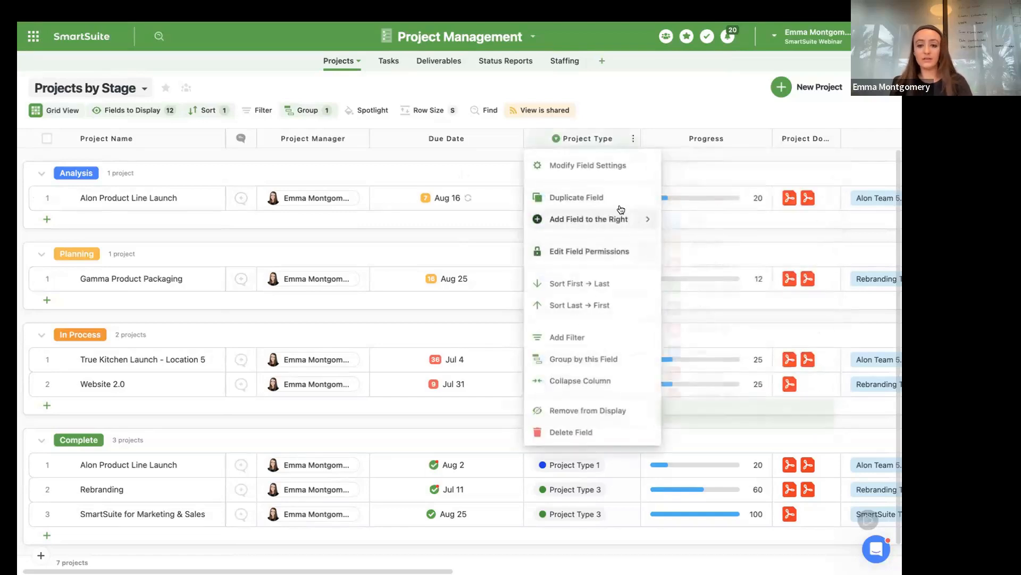
{"action": "mouse_move", "coordinate": [616, 221]}
{"action": "type", "text": "singl"}
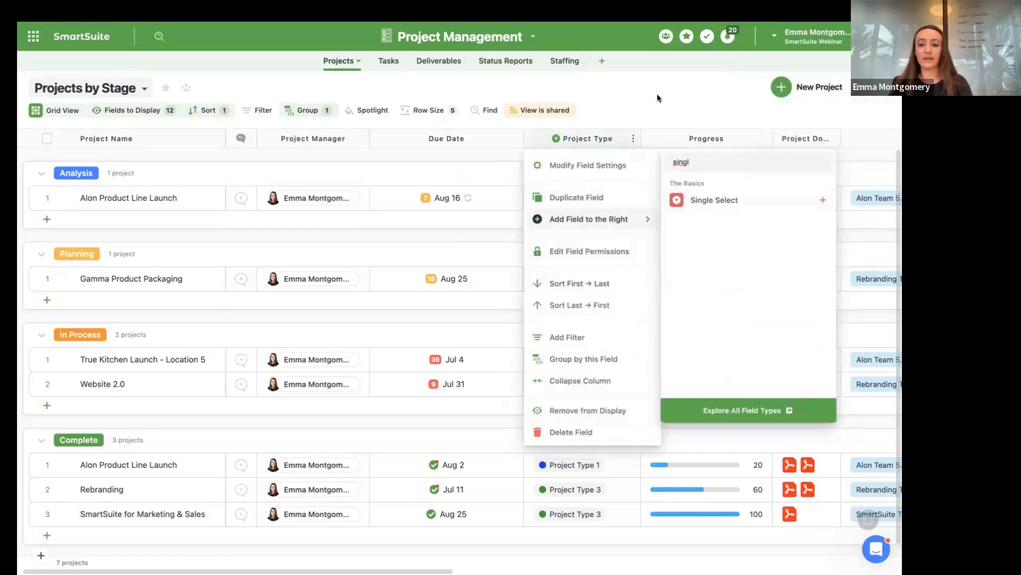
{"action": "left_click", "coordinate": [656, 93]}
{"action": "left_click", "coordinate": [565, 195]}
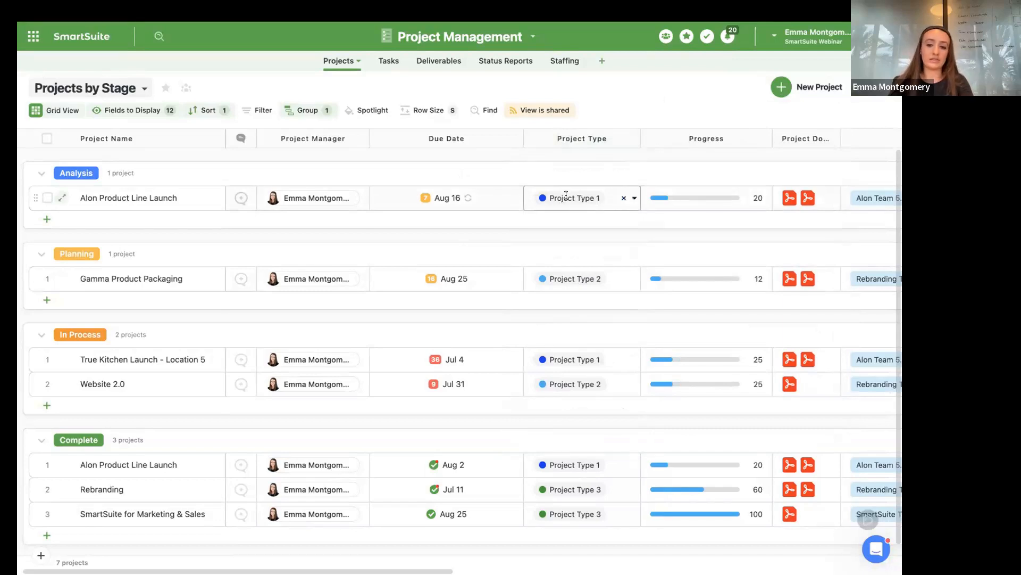
{"action": "left_click", "coordinate": [572, 271]}
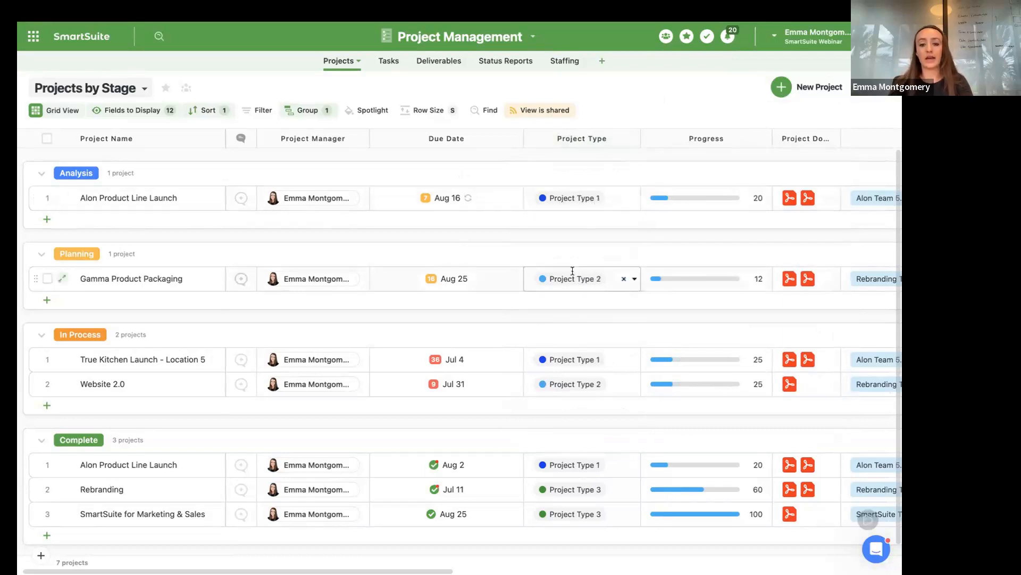
{"action": "scroll", "coordinate": [567, 287], "scroll_direction": "down", "scroll_amount": 1}
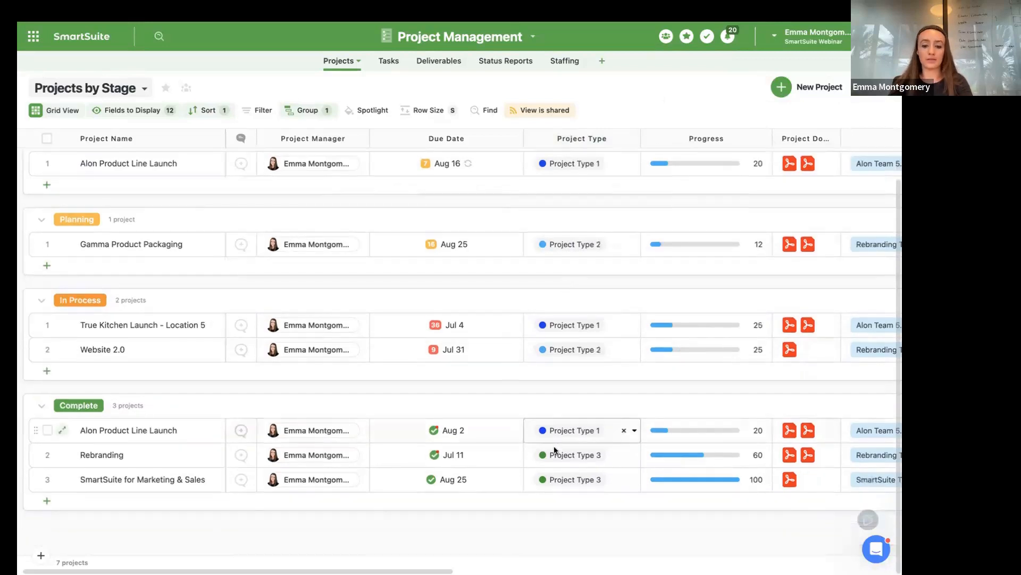
{"action": "scroll", "coordinate": [554, 452], "scroll_direction": "up", "scroll_amount": 1}
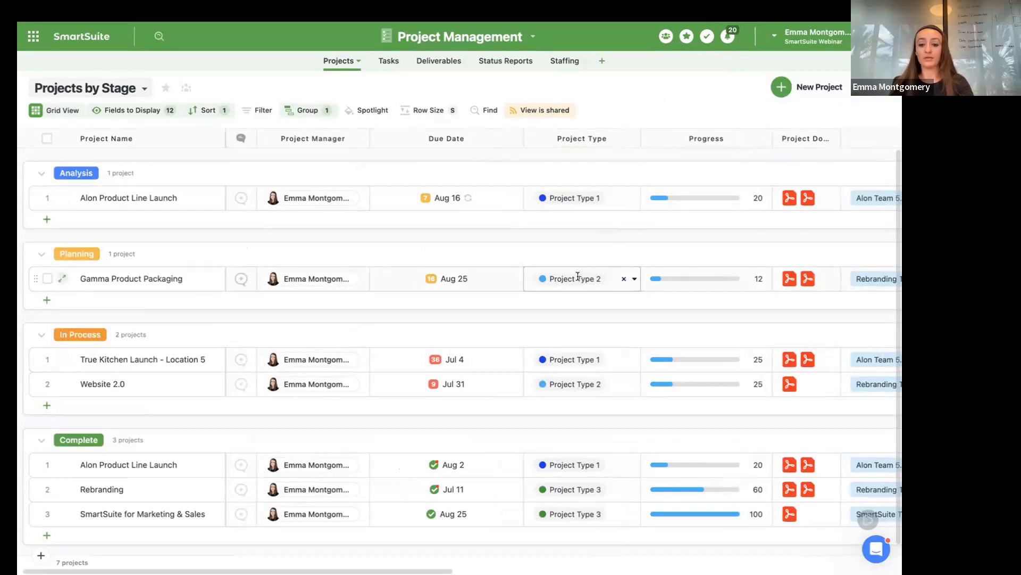
{"action": "scroll", "coordinate": [566, 325], "scroll_direction": "down", "scroll_amount": 1}
{"action": "scroll", "coordinate": [566, 326], "scroll_direction": "up", "scroll_amount": 1}
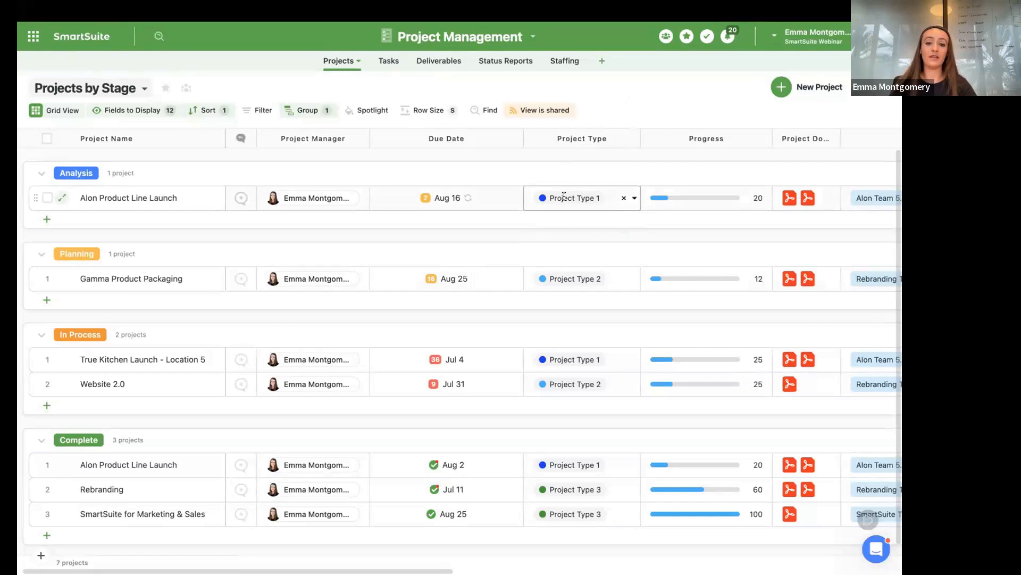
Examine the trigger and first Create a record action of the Project Template - Project Type 1 automation, and exit without saving
{"action": "left_click", "coordinate": [520, 42]}
{"action": "left_click", "coordinate": [437, 201]}
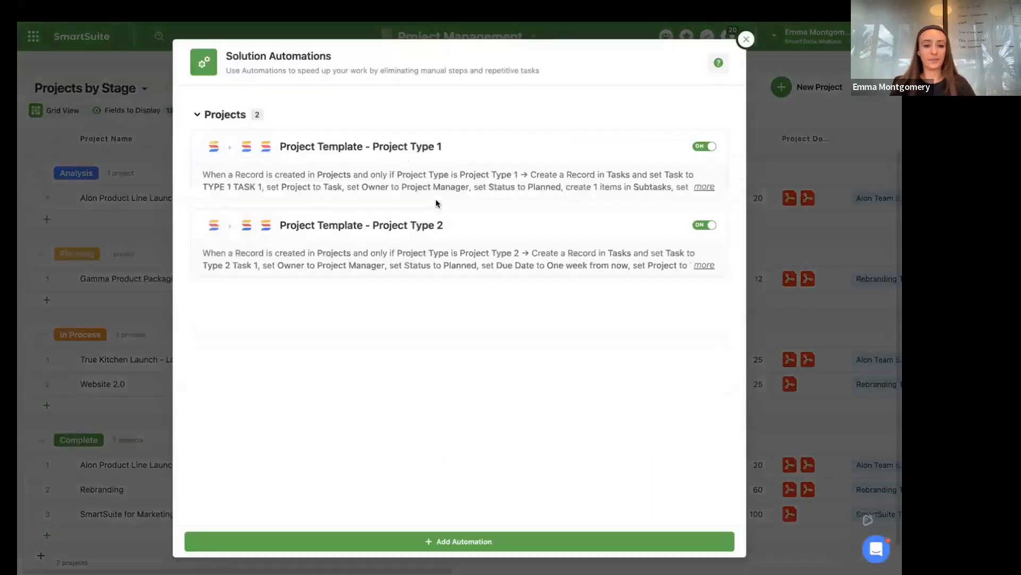
{"action": "left_click", "coordinate": [404, 171]}
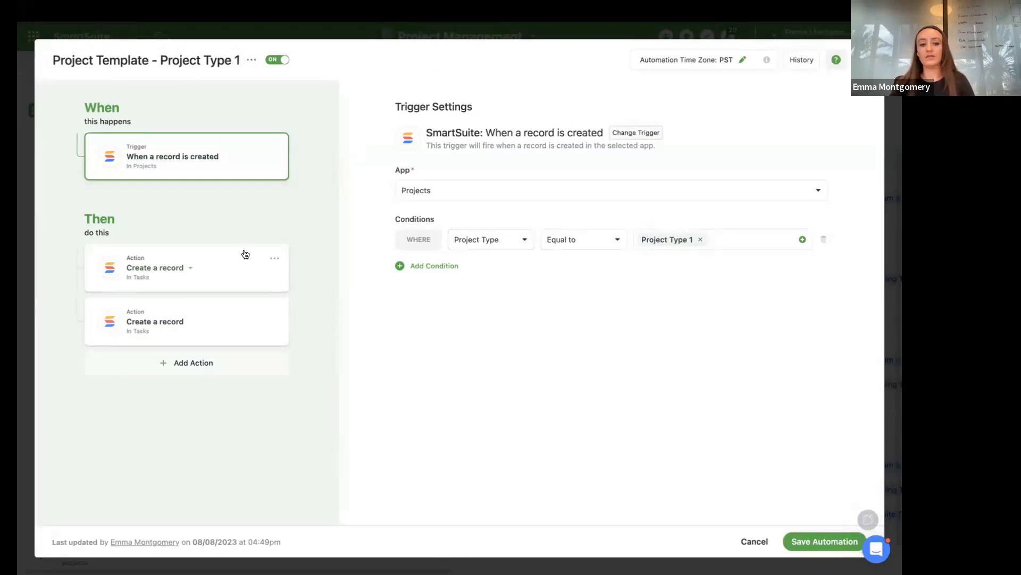
{"action": "left_click", "coordinate": [234, 274]}
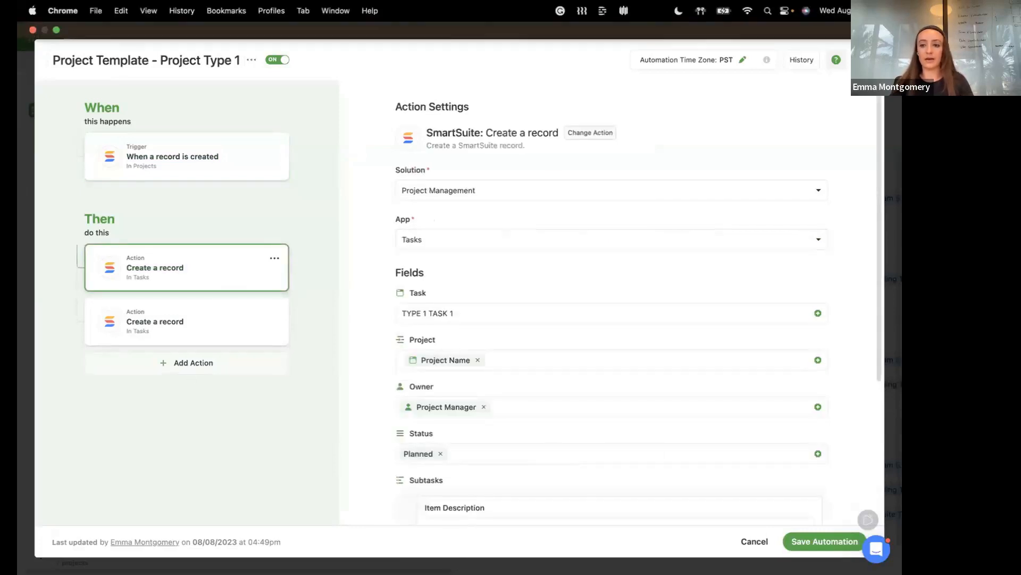
{"action": "key", "text": "Escape"}
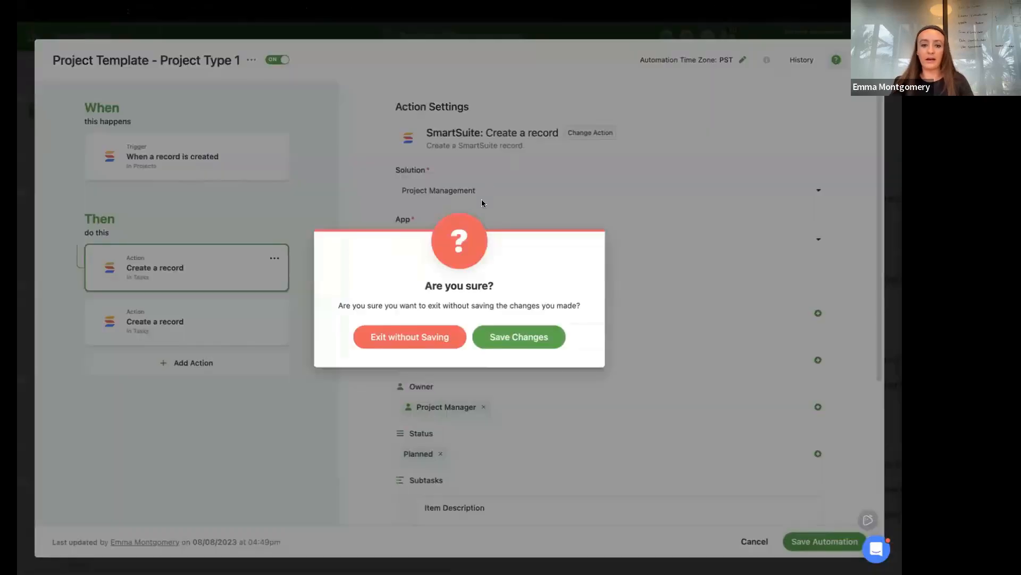
{"action": "left_click", "coordinate": [424, 335]}
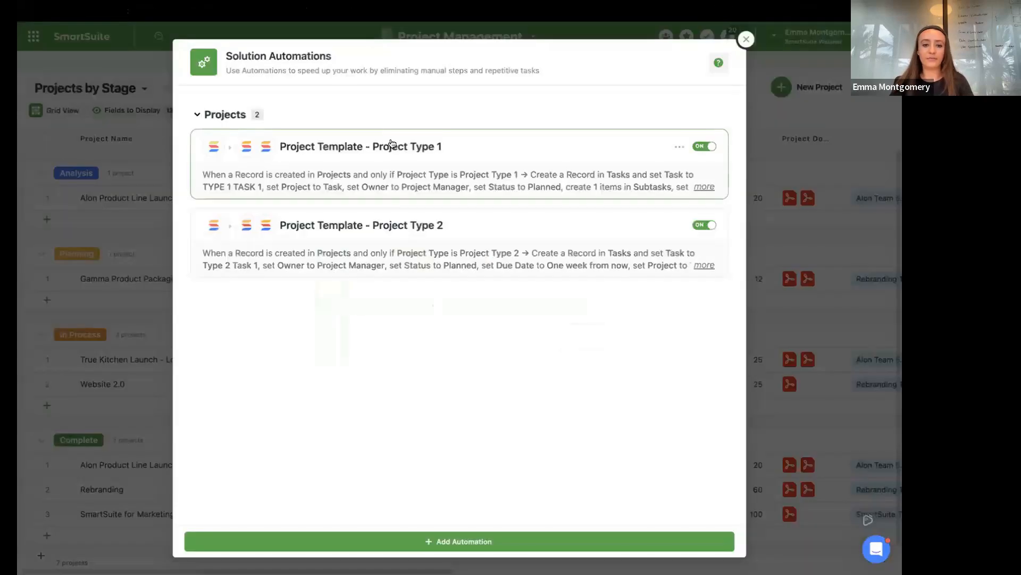
{"action": "left_click", "coordinate": [747, 40]}
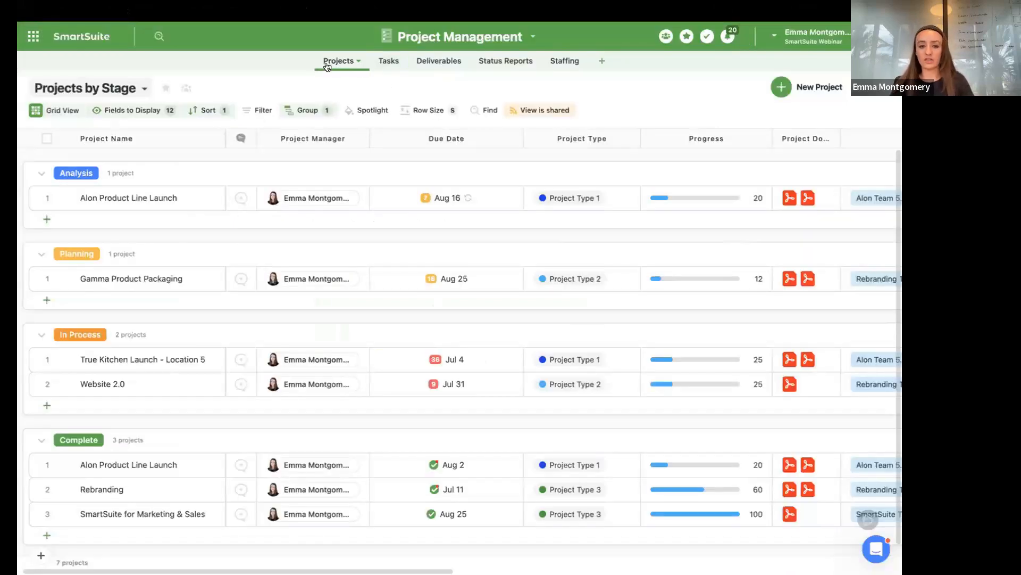
View the Tasks by Project records and reopen the first Create a record action of the Project Template - Project Type 1 automation
{"action": "left_click", "coordinate": [389, 62]}
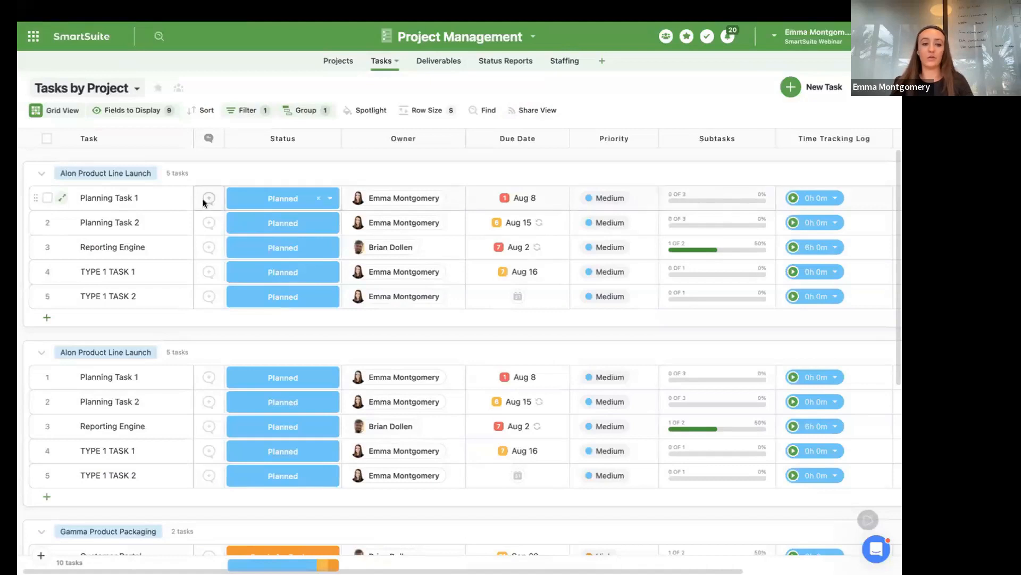
{"action": "left_click", "coordinate": [185, 203]}
{"action": "left_click", "coordinate": [506, 37]}
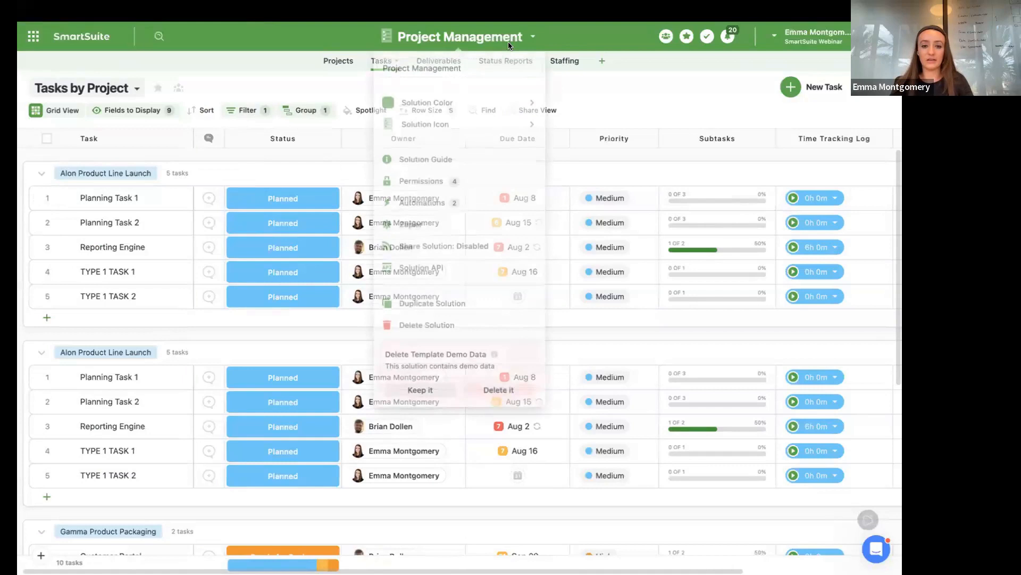
{"action": "left_click", "coordinate": [429, 201]}
{"action": "left_click", "coordinate": [373, 160]}
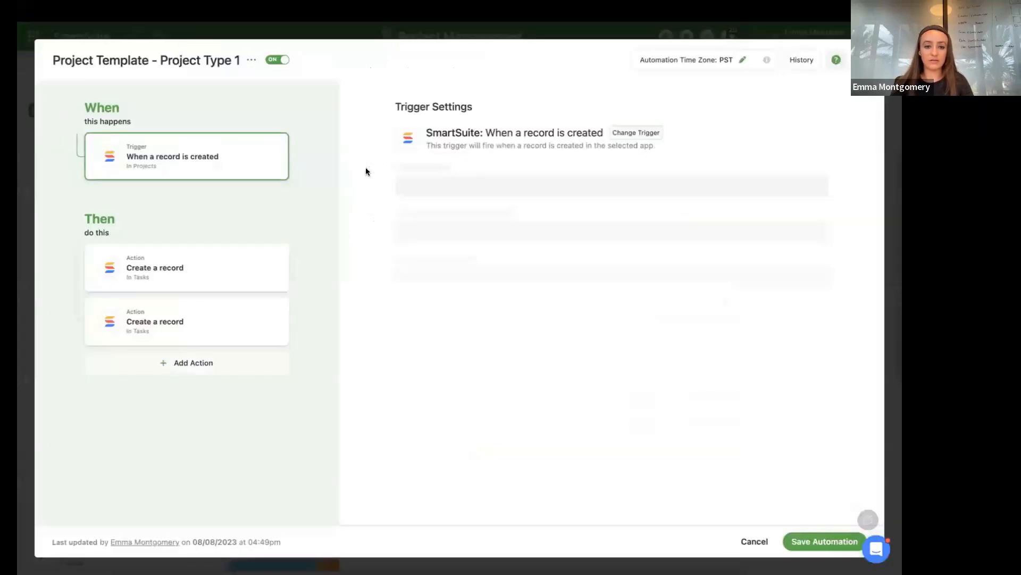
{"action": "left_click", "coordinate": [174, 274]}
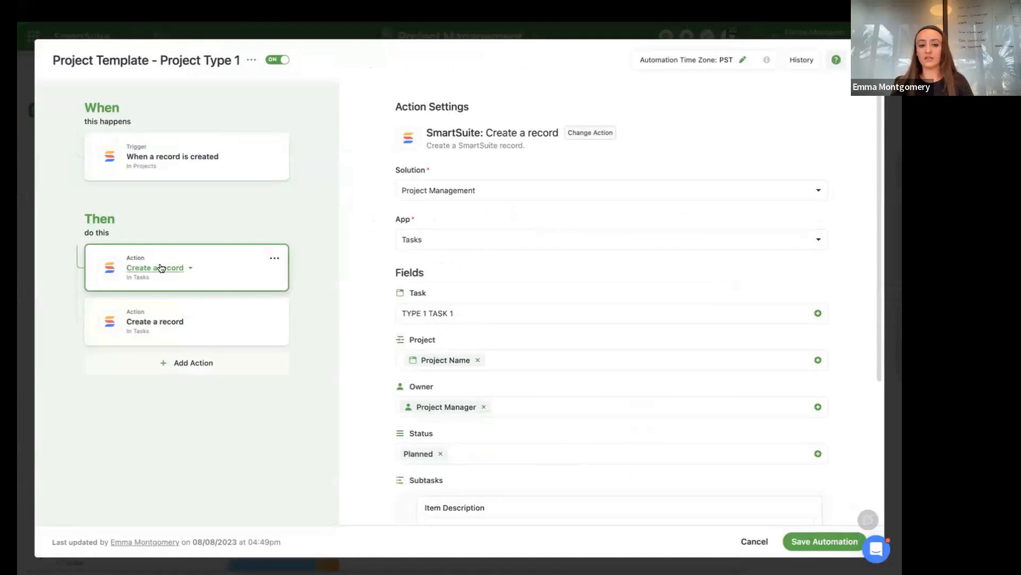
Examine how the first Create a record action fills the Task, Project and Owner fields of the new task
{"action": "scroll", "coordinate": [406, 239], "scroll_direction": "down", "scroll_amount": 1}
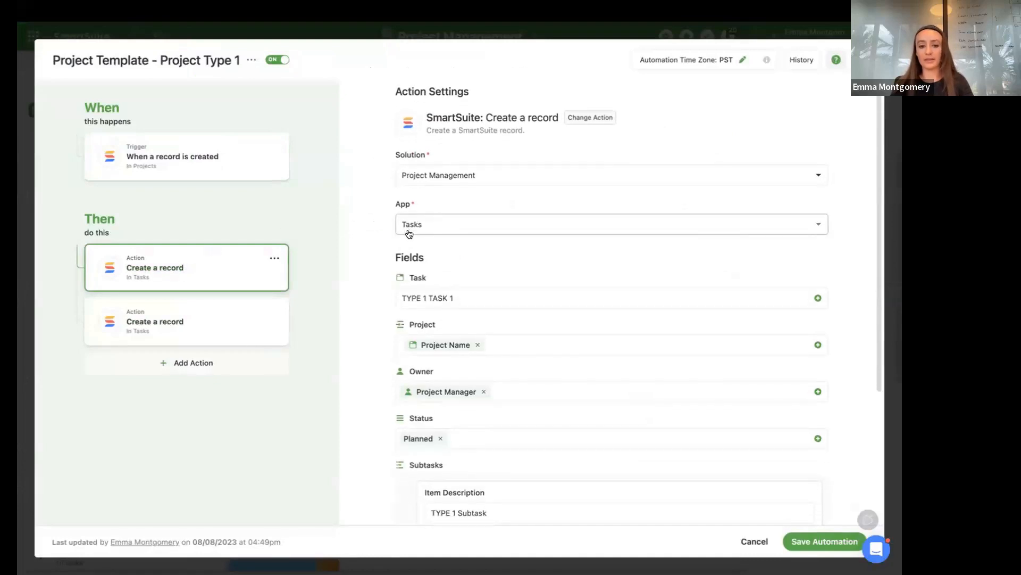
{"action": "scroll", "coordinate": [418, 232], "scroll_direction": "down", "scroll_amount": 2}
{"action": "left_click", "coordinate": [416, 257]}
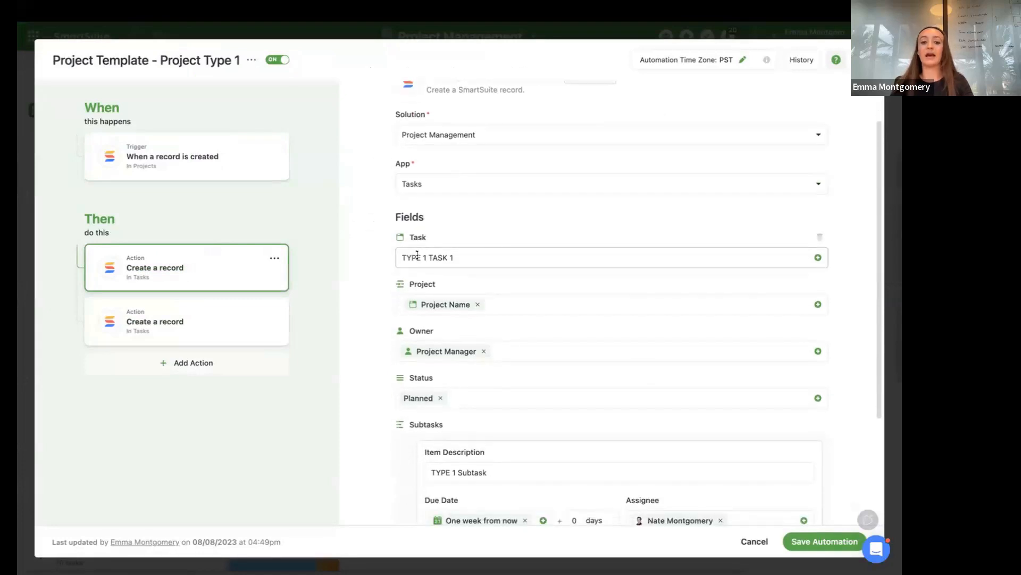
{"action": "left_click", "coordinate": [462, 258]}
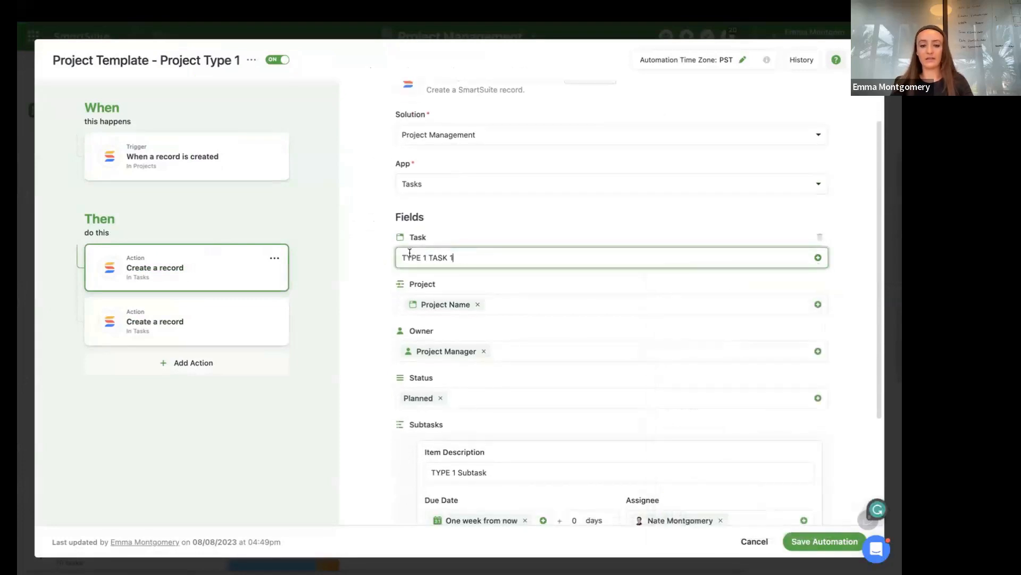
{"action": "scroll", "coordinate": [452, 251], "scroll_direction": "down", "scroll_amount": 2}
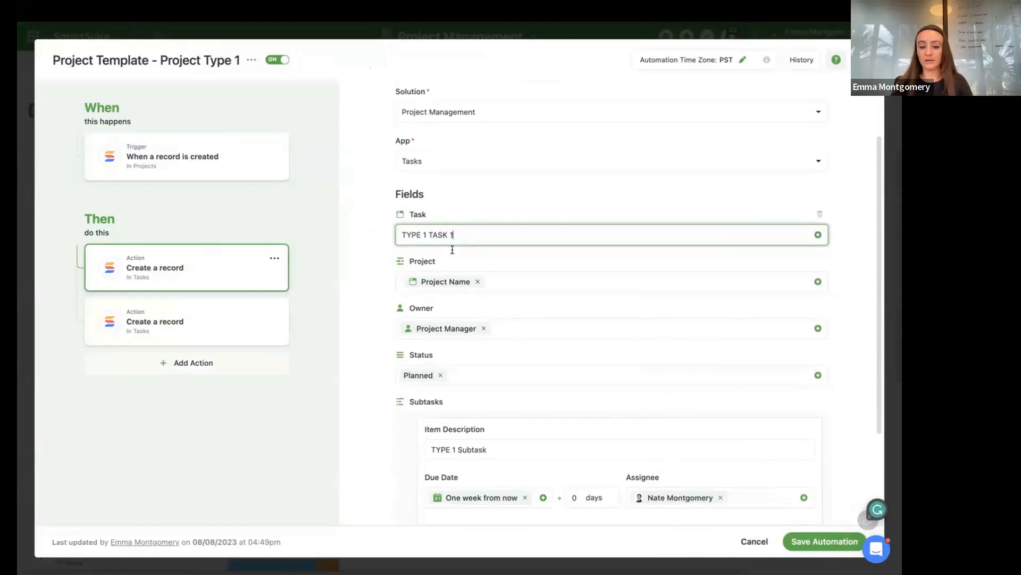
{"action": "scroll", "coordinate": [384, 265], "scroll_direction": "down", "scroll_amount": 2}
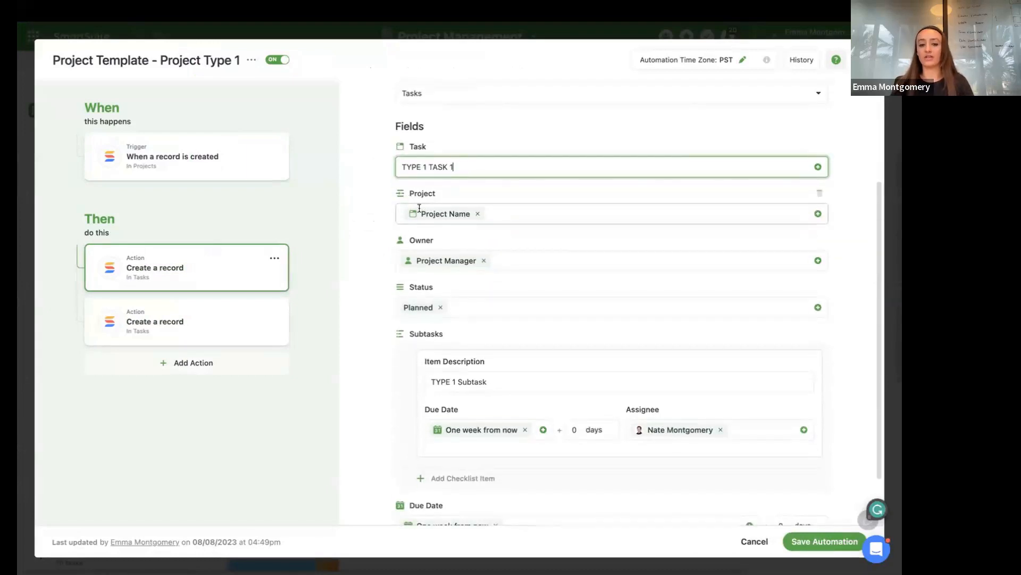
{"action": "left_click", "coordinate": [391, 195]}
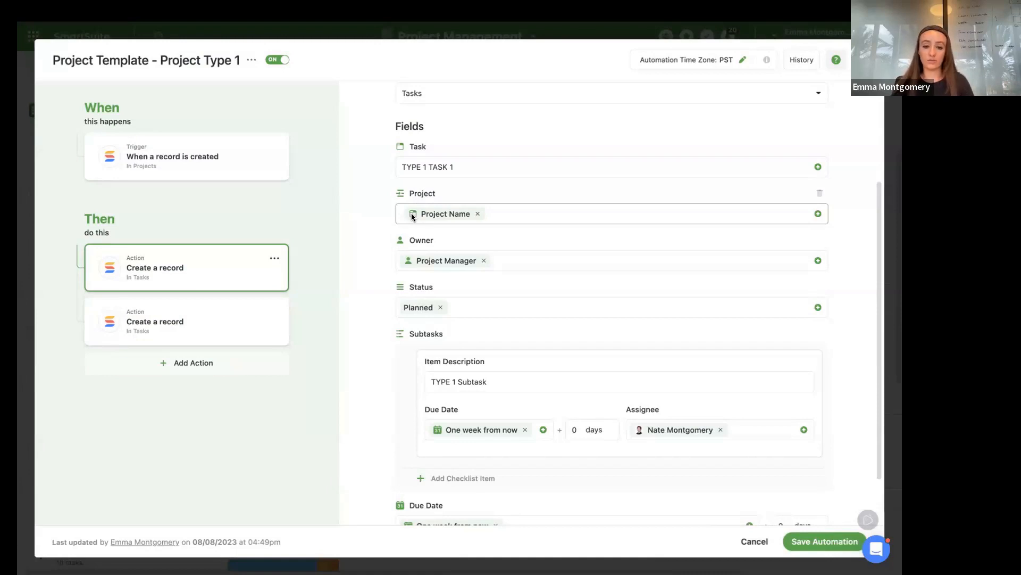
{"action": "scroll", "coordinate": [412, 216], "scroll_direction": "down", "scroll_amount": 1}
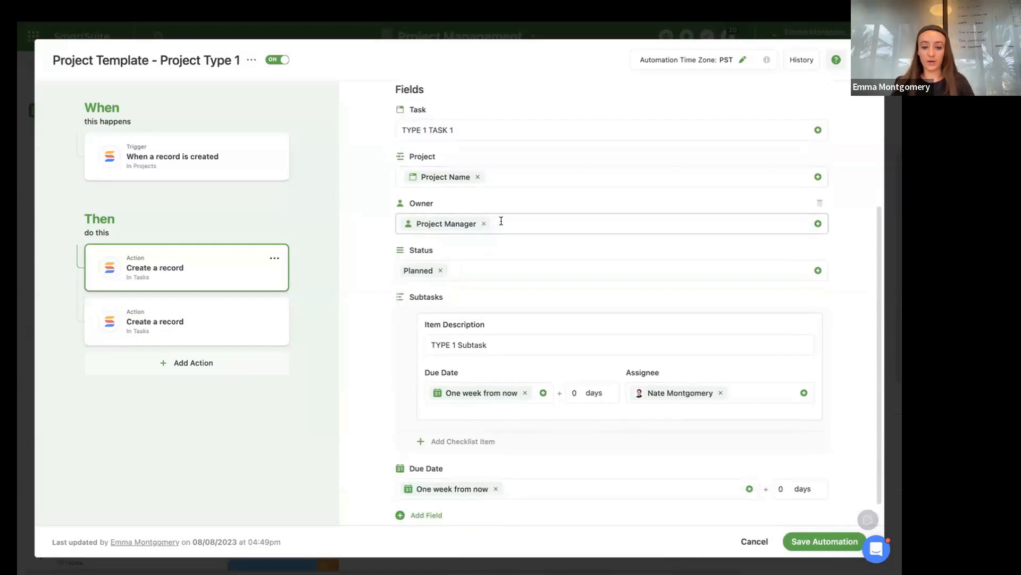
Examine the first action's Subtasks settings, including the item description, due date and assignee
{"action": "scroll", "coordinate": [459, 263], "scroll_direction": "down", "scroll_amount": 1}
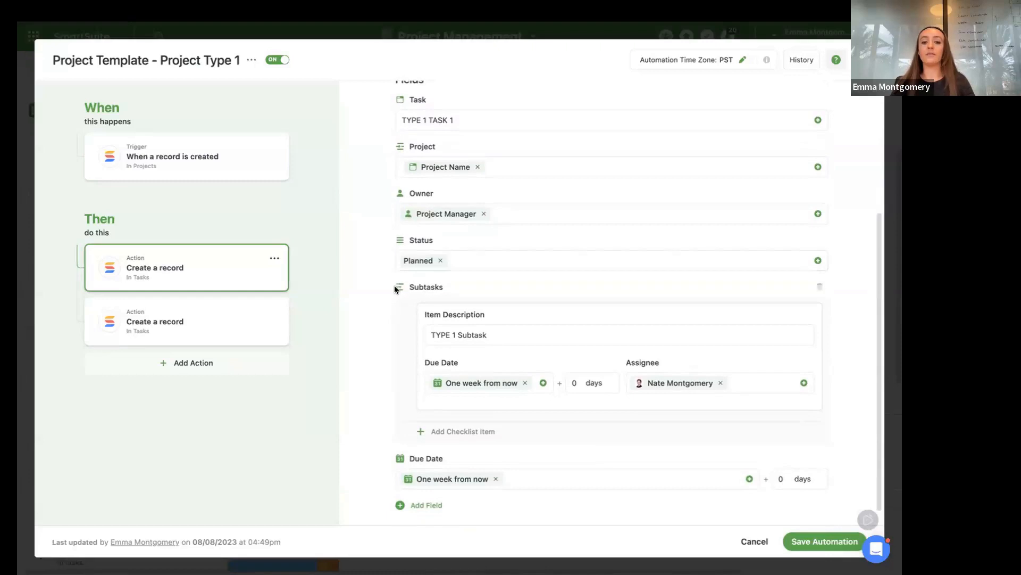
{"action": "scroll", "coordinate": [445, 289], "scroll_direction": "down", "scroll_amount": 1}
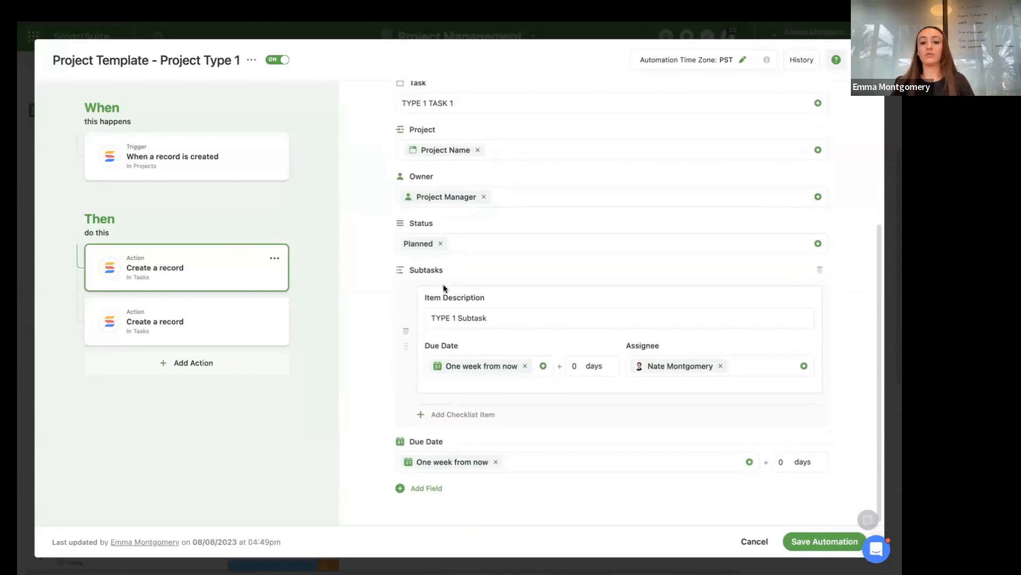
{"action": "left_click", "coordinate": [437, 309]}
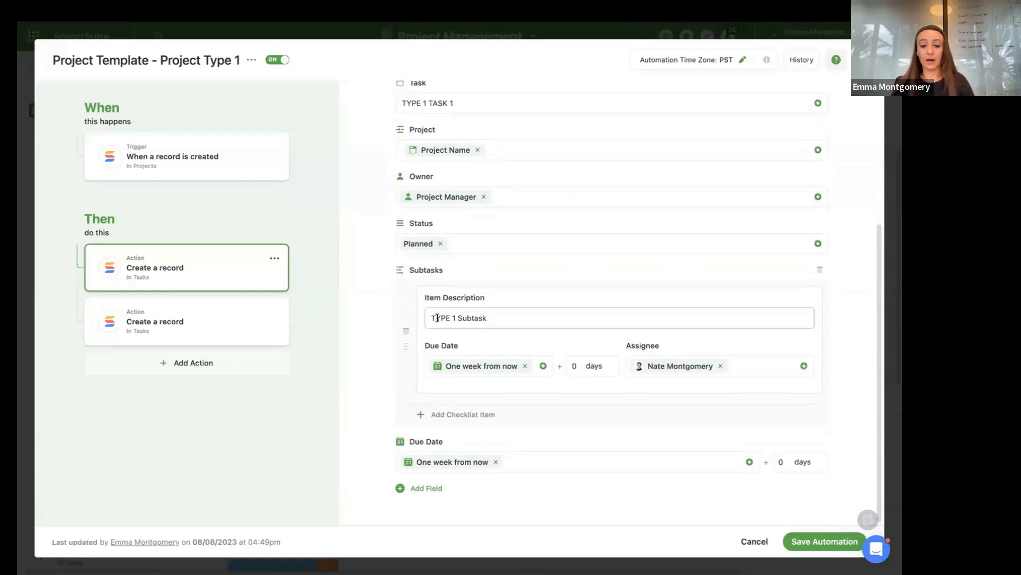
{"action": "left_click", "coordinate": [492, 318]}
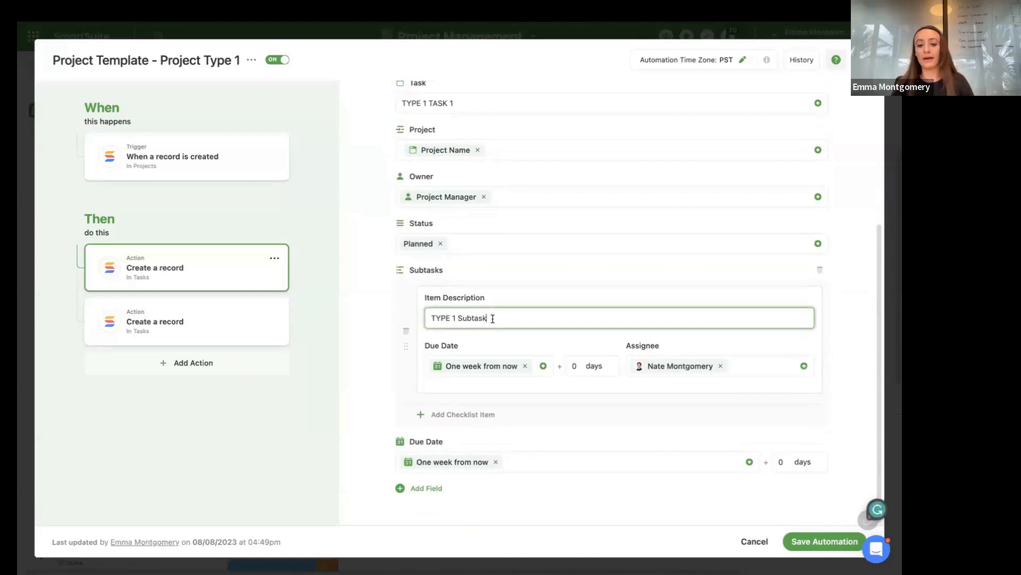
{"action": "double_click", "coordinate": [473, 316]}
{"action": "left_click", "coordinate": [505, 318]}
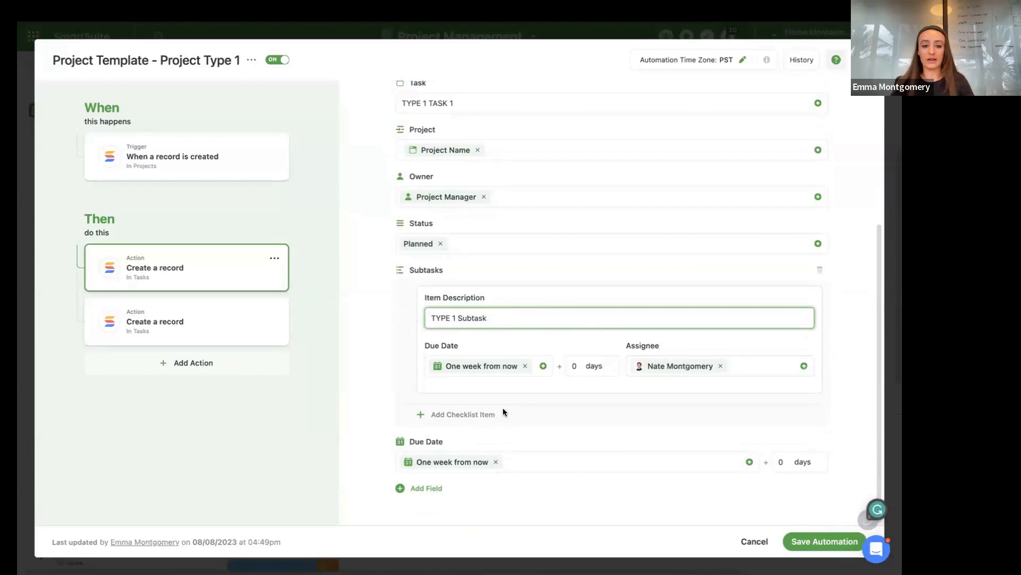
Review the second Create a record action of the Project Type 1 automation, and exit without saving
{"action": "left_click", "coordinate": [235, 324]}
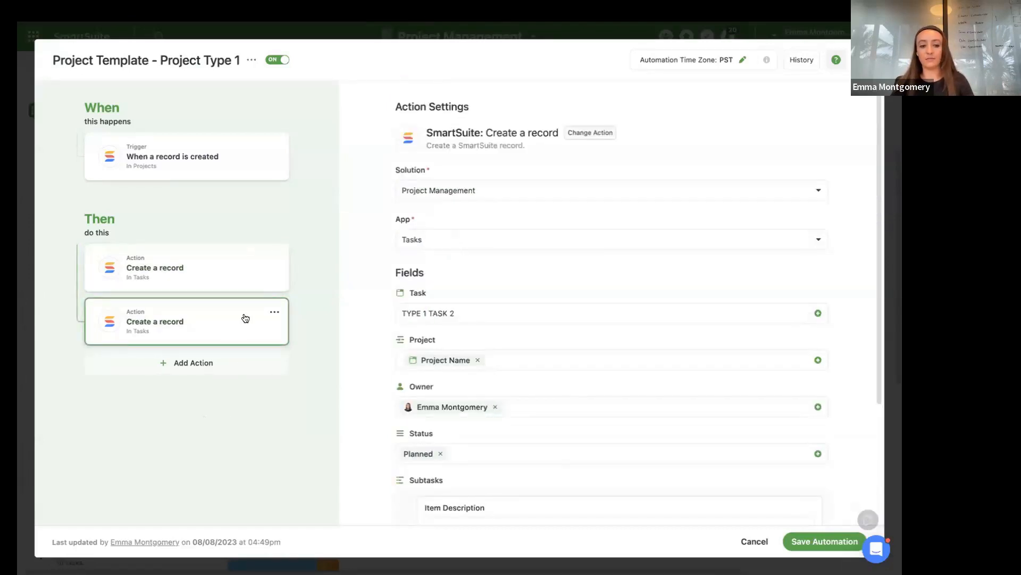
{"action": "scroll", "coordinate": [394, 391], "scroll_direction": "down", "scroll_amount": 1}
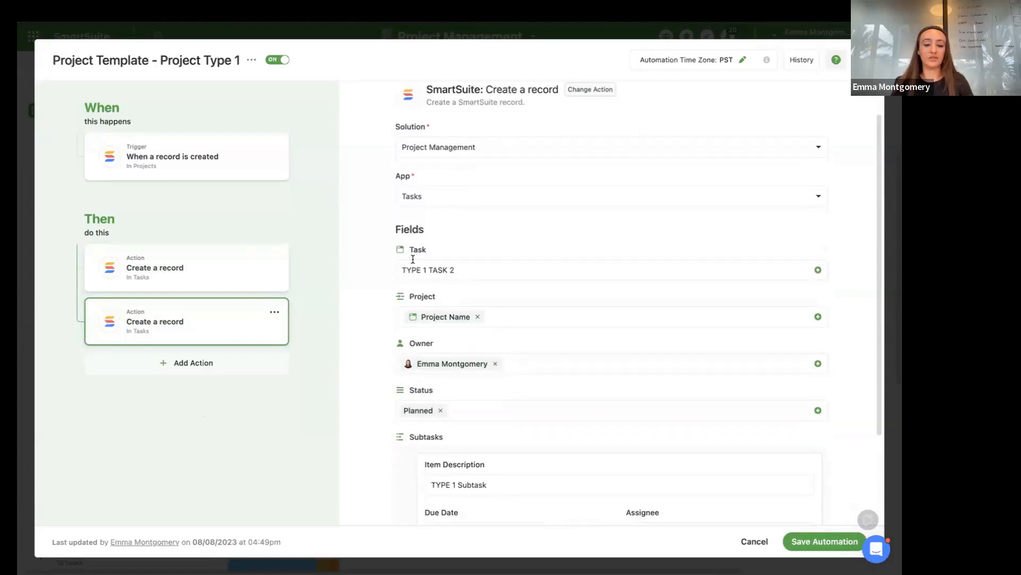
{"action": "scroll", "coordinate": [412, 259], "scroll_direction": "down", "scroll_amount": 2}
{"action": "scroll", "coordinate": [413, 259], "scroll_direction": "up", "scroll_amount": 3}
{"action": "left_click", "coordinate": [866, 60]}
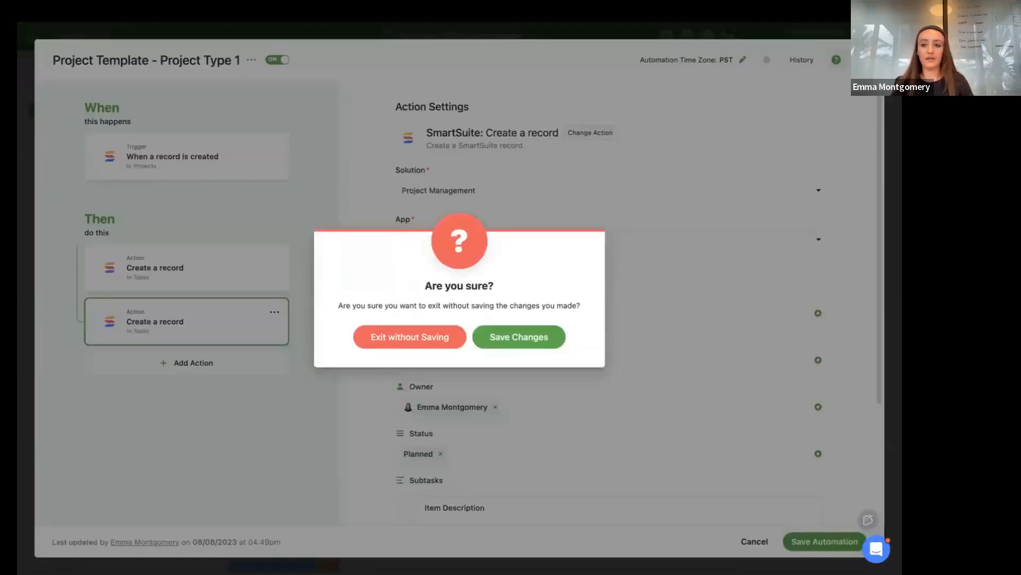
{"action": "left_click", "coordinate": [423, 332]}
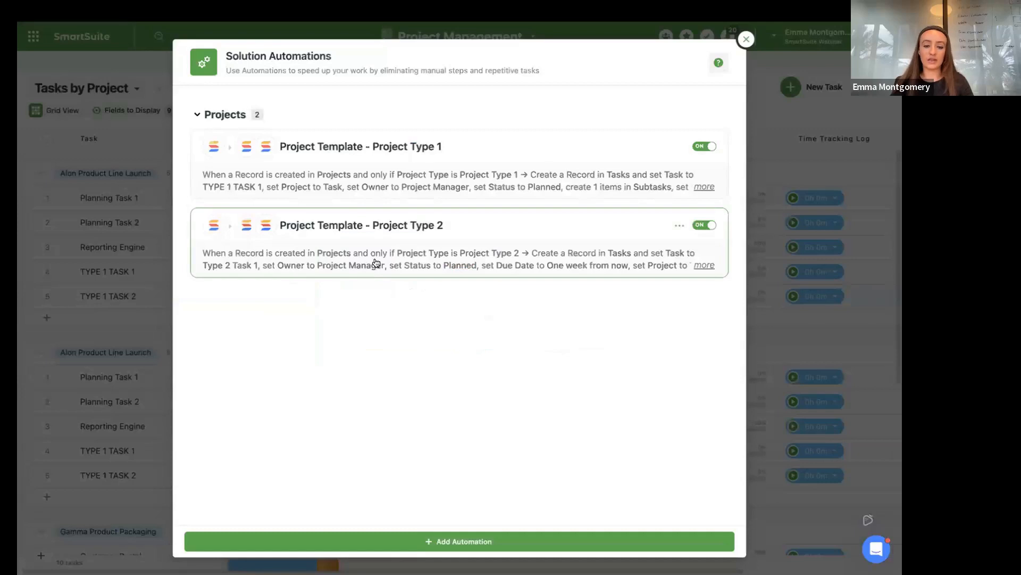
Check the trigger condition of the Project Template - Project Type 2 automation and close it
{"action": "left_click", "coordinate": [398, 246]}
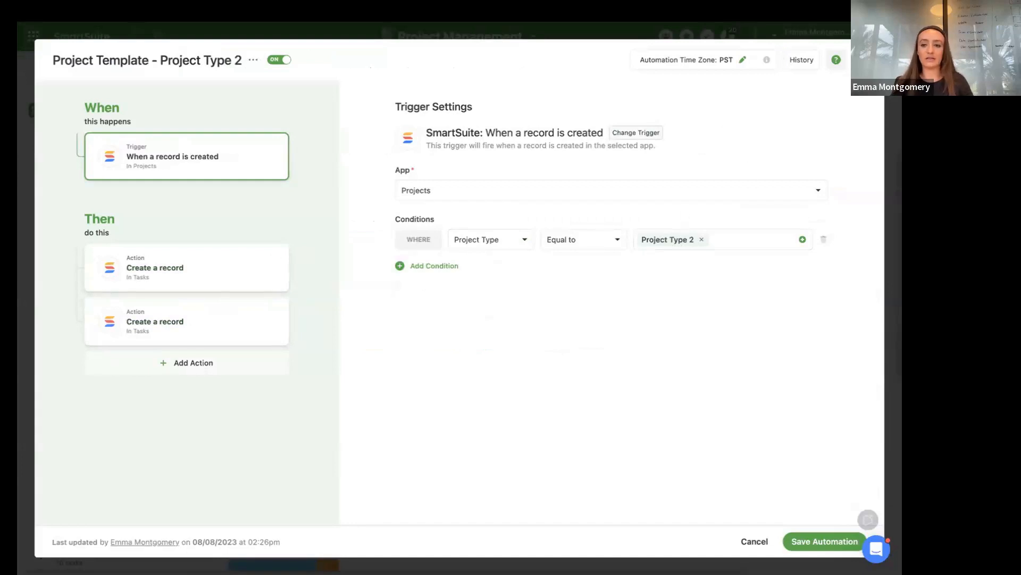
{"action": "left_click", "coordinate": [885, 40]}
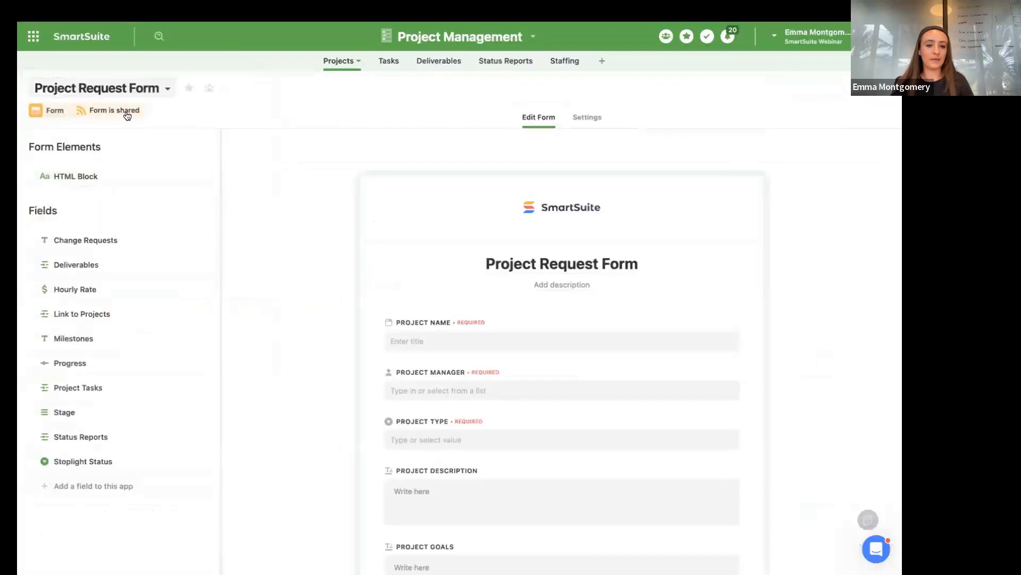
Open the shared Project Request Form's live page, keep the name Project Test, and choose the project manager
{"action": "left_click", "coordinate": [126, 111]}
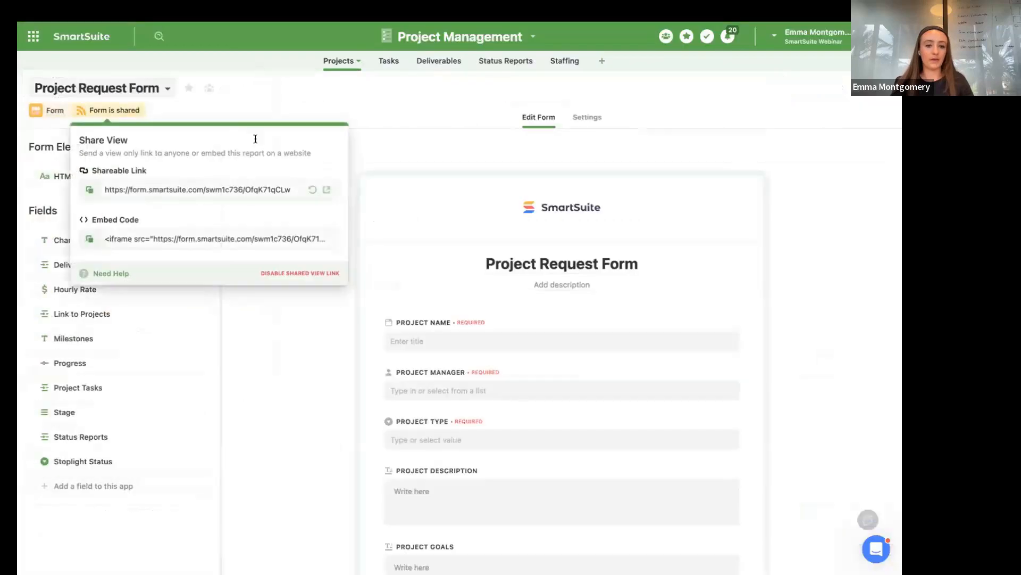
{"action": "left_click", "coordinate": [328, 191]}
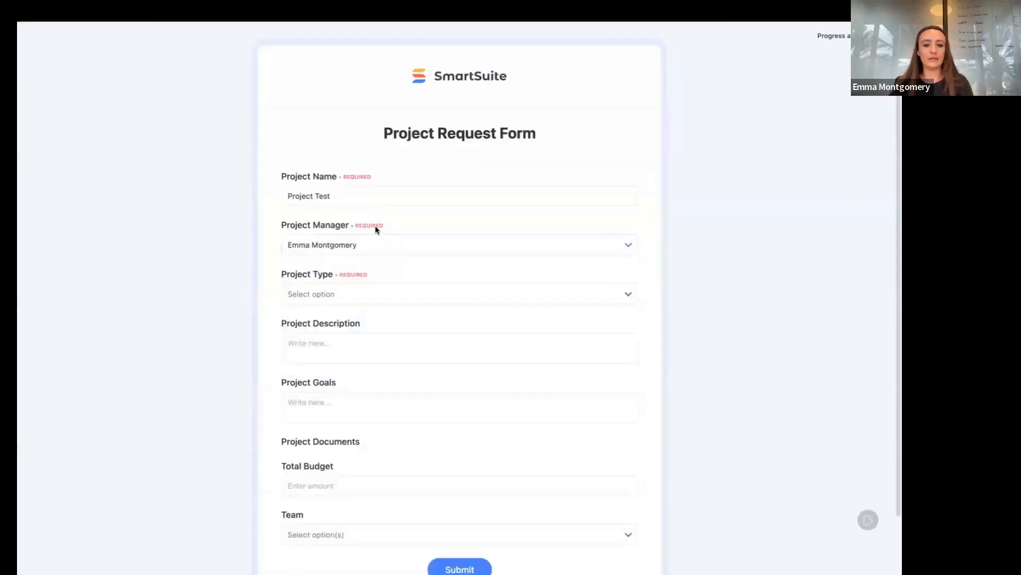
{"action": "double_click", "coordinate": [360, 196]}
{"action": "left_click", "coordinate": [360, 196]}
{"action": "left_click", "coordinate": [329, 242]}
{"action": "left_click", "coordinate": [317, 315]}
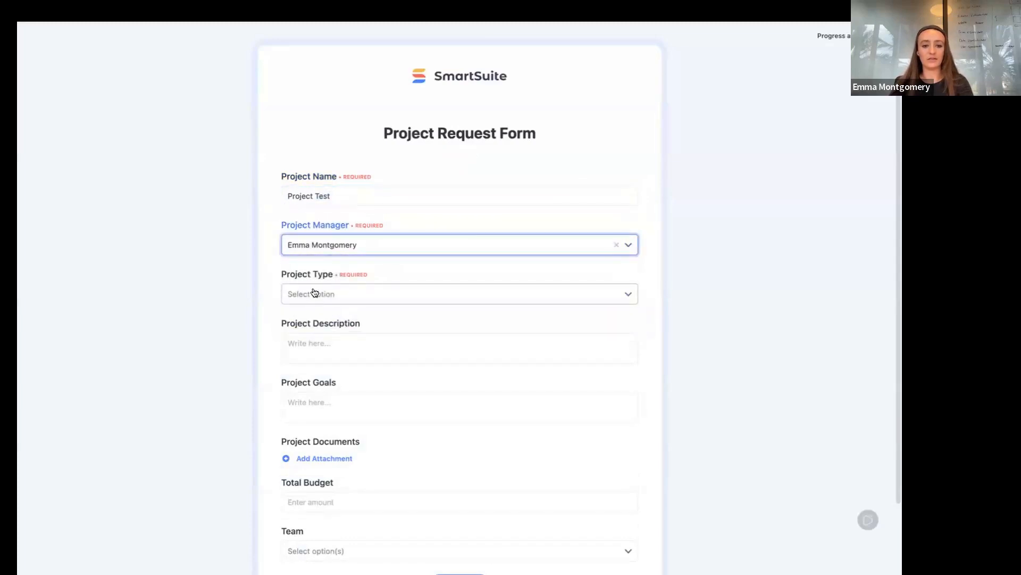
Set the request's Project Type to Project Type 1 and submit the form
{"action": "left_click", "coordinate": [322, 298]}
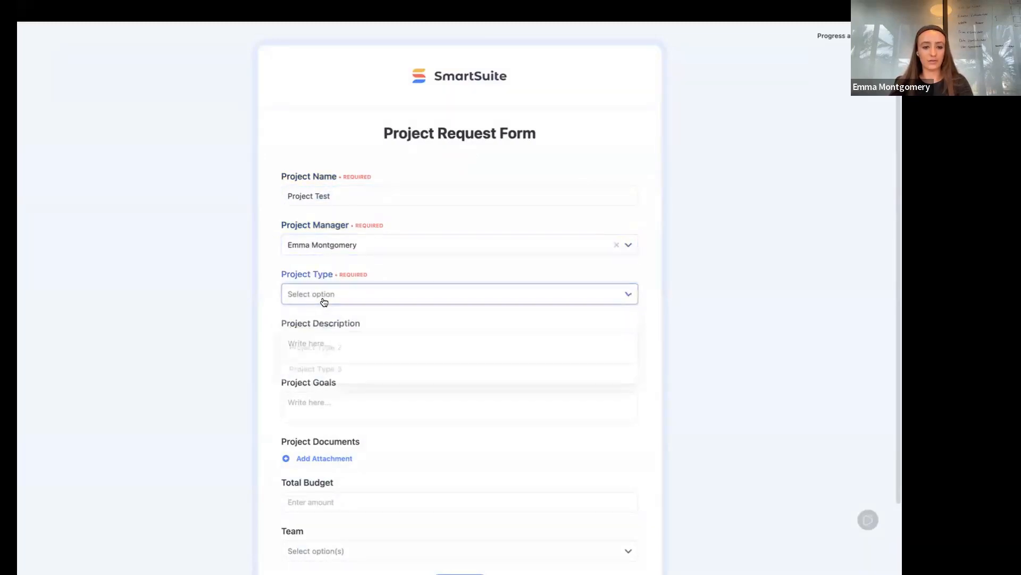
{"action": "left_click", "coordinate": [318, 322]}
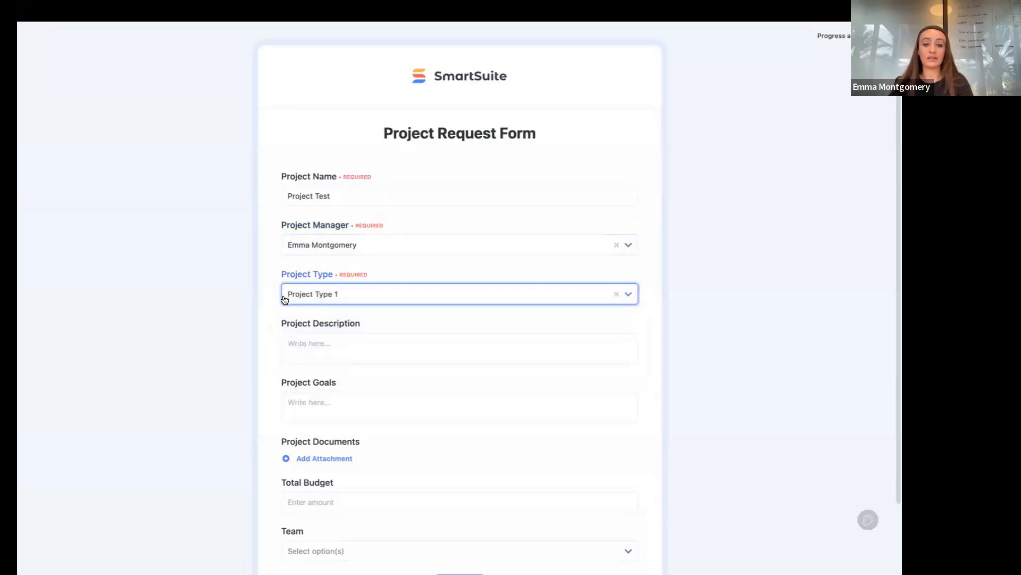
{"action": "scroll", "coordinate": [319, 365], "scroll_direction": "down", "scroll_amount": 2}
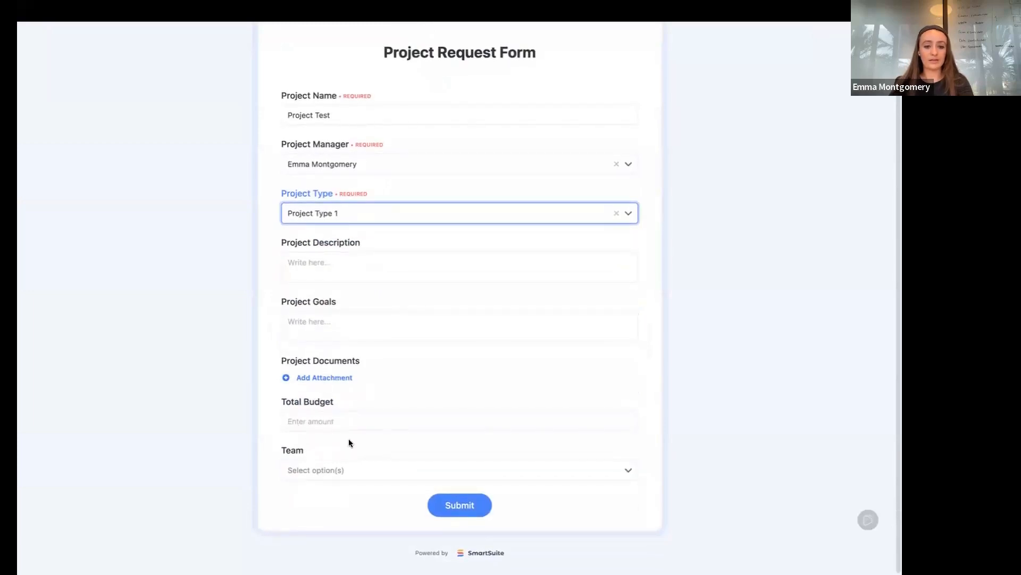
{"action": "left_click", "coordinate": [458, 506]}
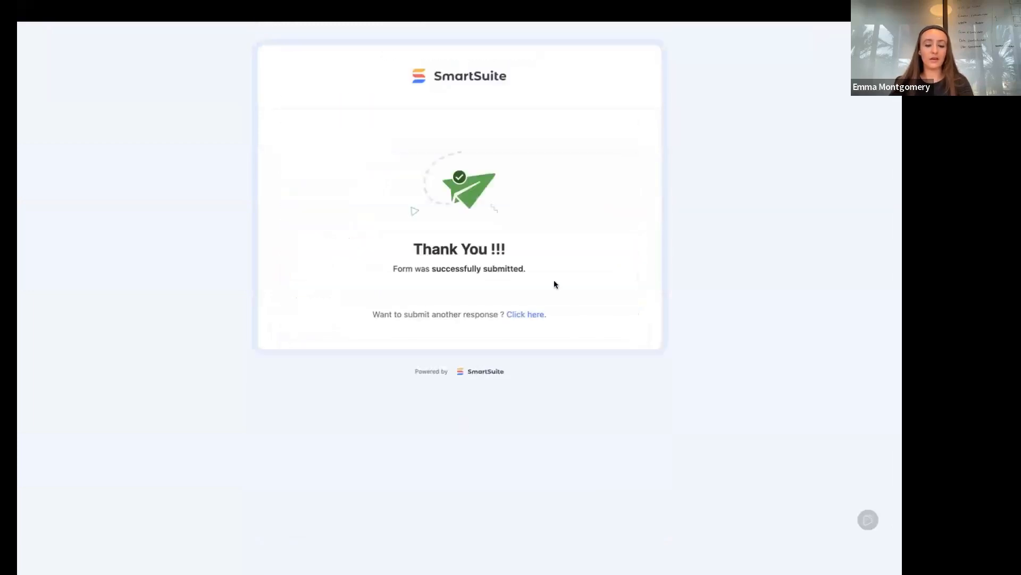
Leave full screen, return to the Project Management solution, and find the submitted project in the Projects by Stage view
{"action": "mouse_move", "coordinate": [168, 9]}
{"action": "left_click", "coordinate": [57, 30]}
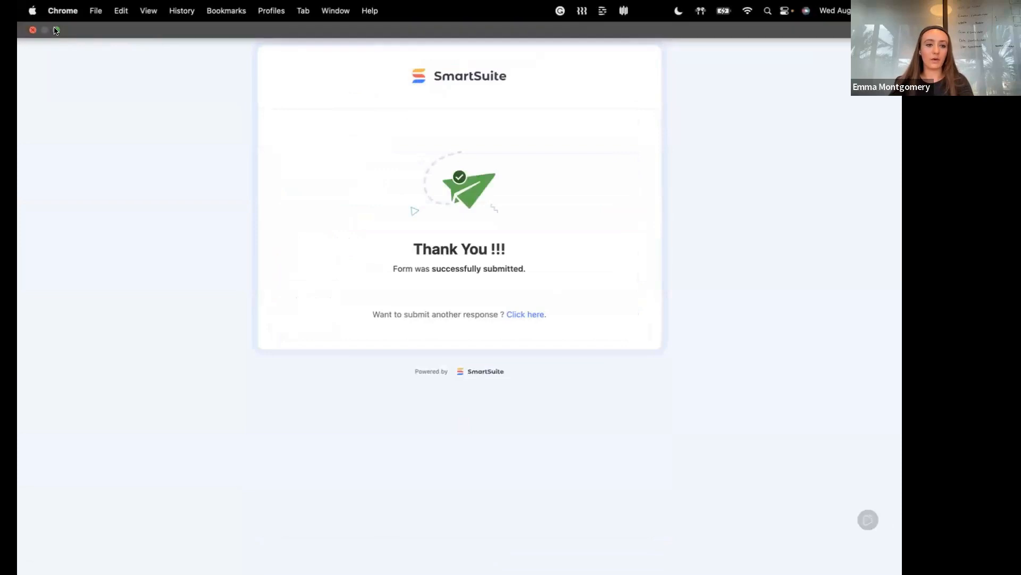
{"action": "left_click", "coordinate": [118, 51]}
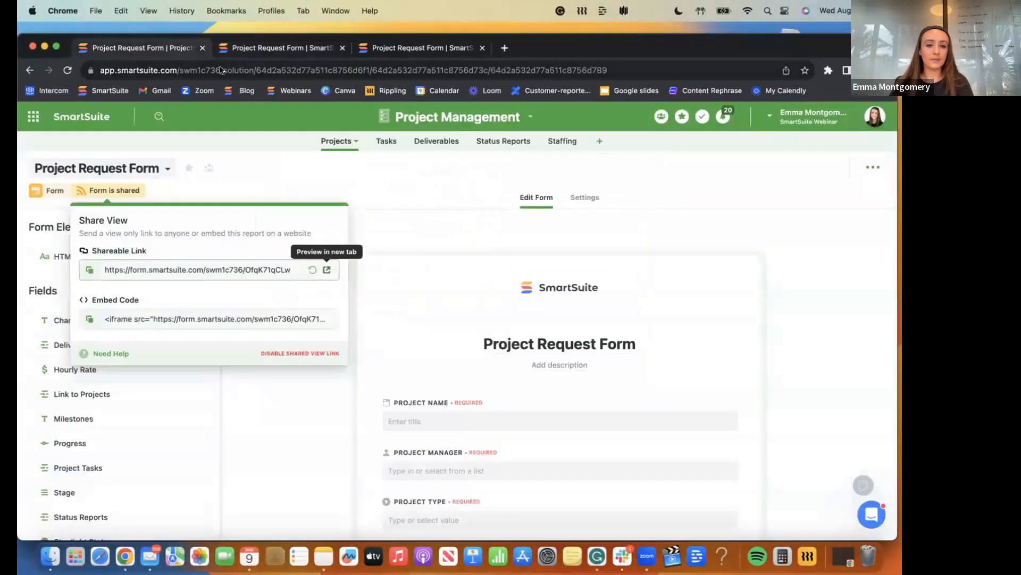
{"action": "left_click", "coordinate": [112, 162]}
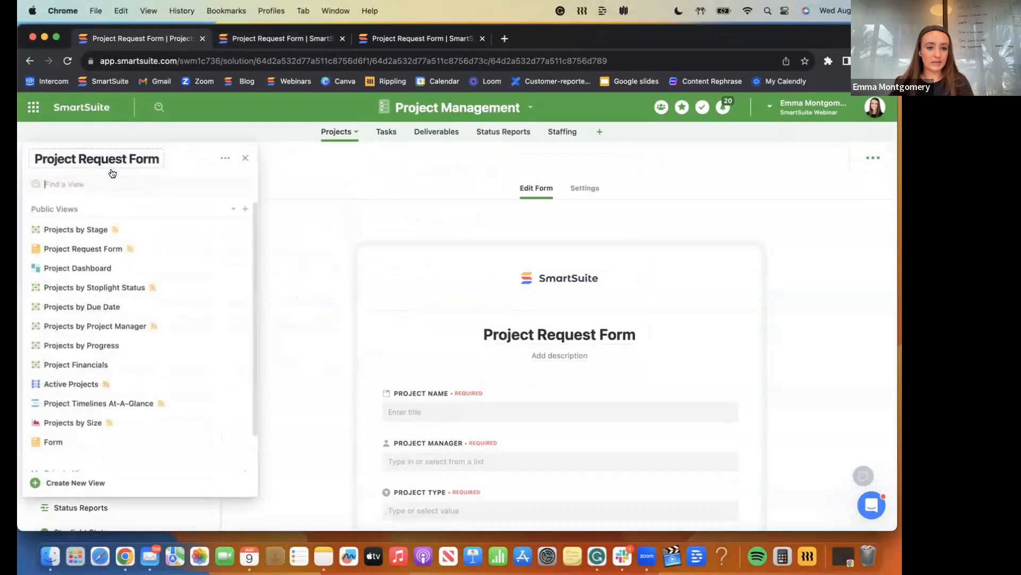
{"action": "left_click", "coordinate": [81, 227]}
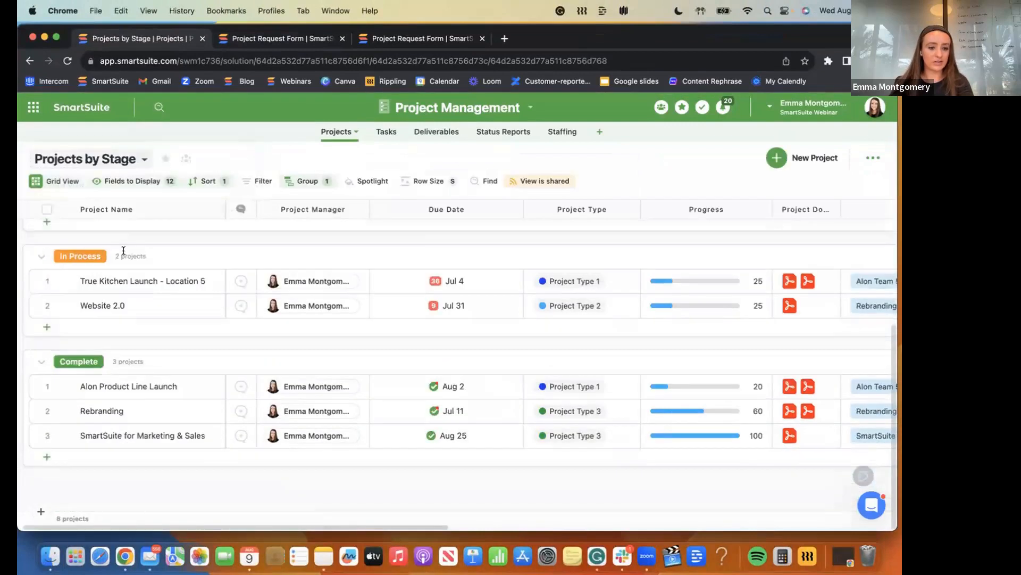
{"action": "left_click", "coordinate": [139, 160]}
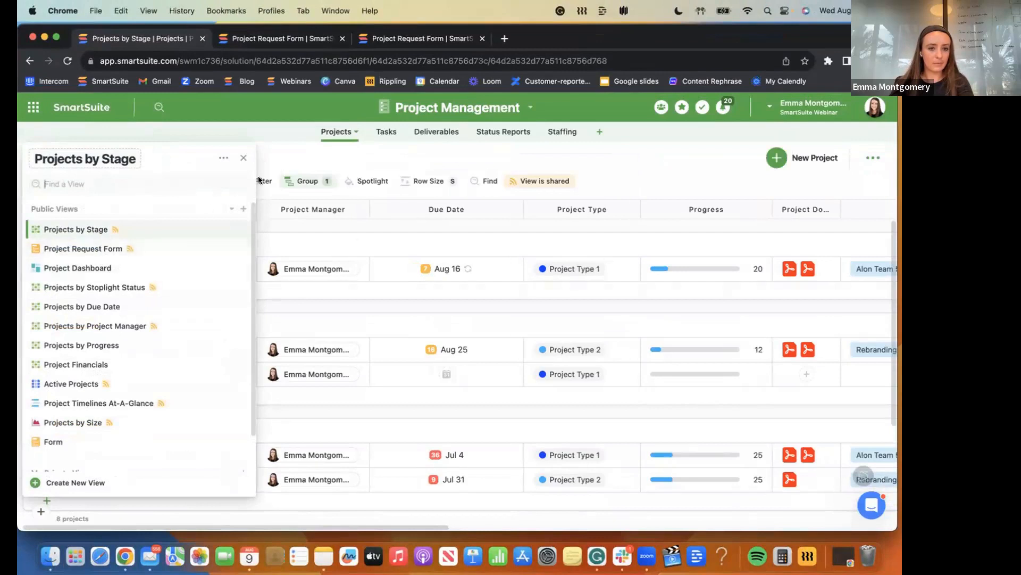
{"action": "left_click", "coordinate": [279, 154]}
{"action": "scroll", "coordinate": [248, 215], "scroll_direction": "down", "scroll_amount": 5}
{"action": "scroll", "coordinate": [248, 216], "scroll_direction": "up", "scroll_amount": 5}
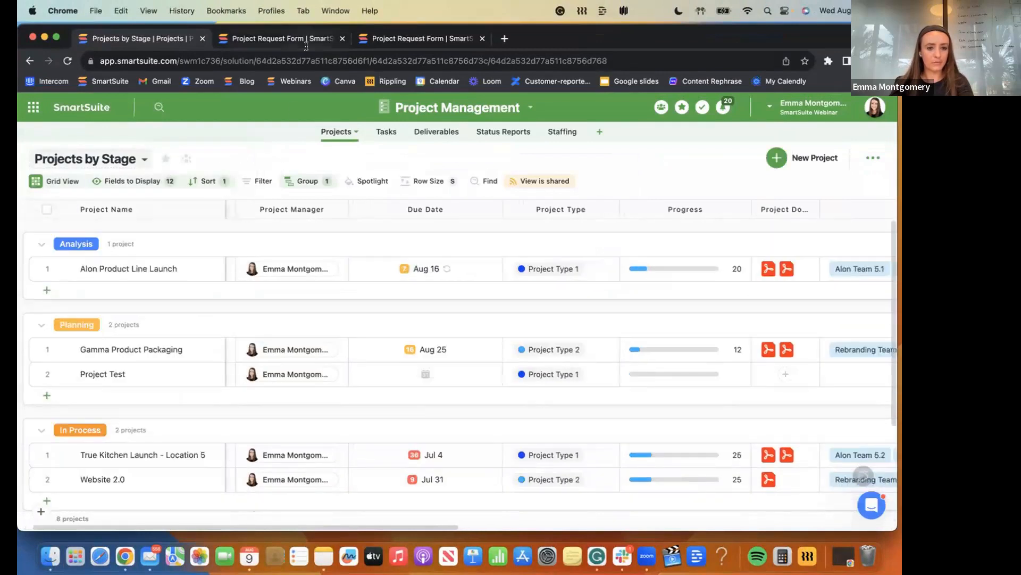
Set the Project Test record's due date to August 16, 2023
{"action": "left_click", "coordinate": [109, 374]}
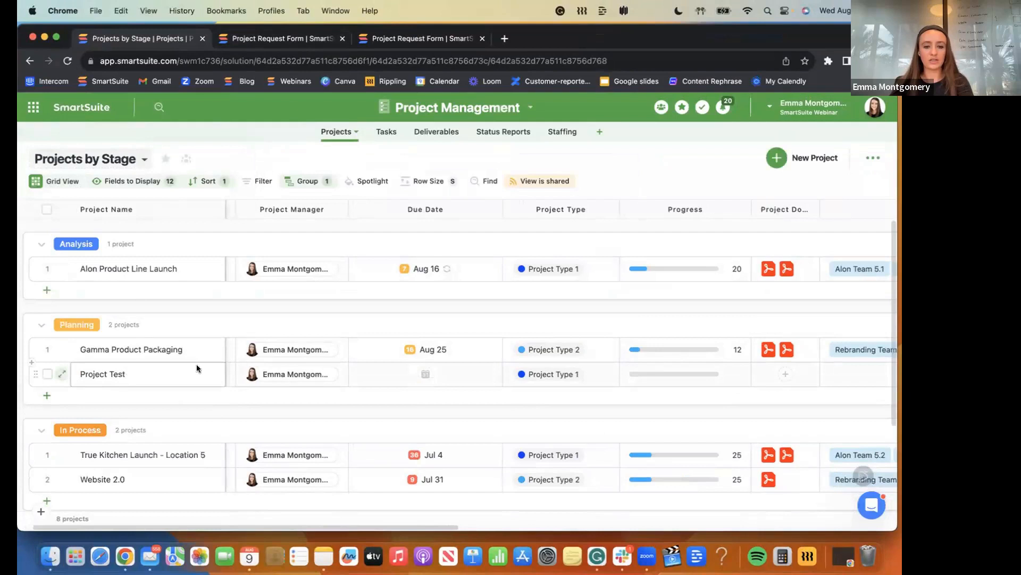
{"action": "left_click", "coordinate": [410, 370]}
{"action": "left_click", "coordinate": [411, 370]}
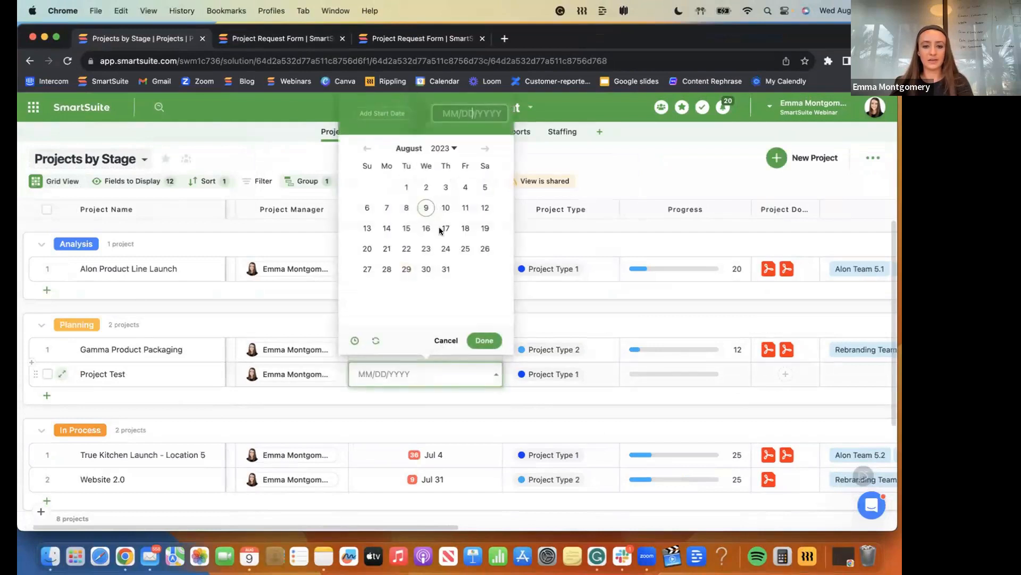
{"action": "left_click", "coordinate": [426, 228]}
{"action": "left_click", "coordinate": [484, 340]}
{"action": "scroll", "coordinate": [628, 364], "scroll_direction": "right", "scroll_amount": 3}
{"action": "scroll", "coordinate": [722, 372], "scroll_direction": "left", "scroll_amount": 5}
{"action": "scroll", "coordinate": [723, 373], "scroll_direction": "down", "scroll_amount": 2}
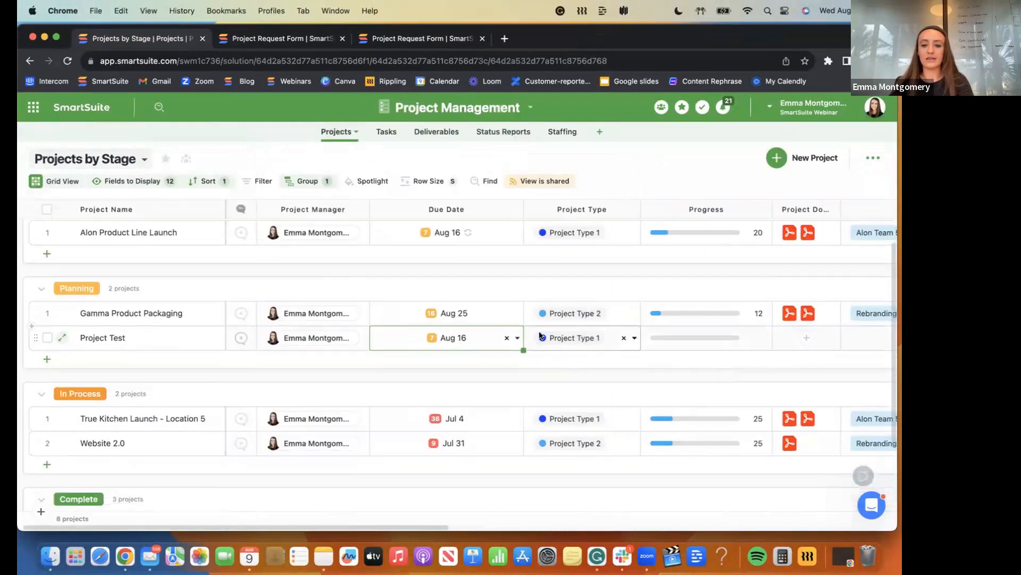
Review the tasks grouped under Project Test in the Tasks app, including the subtasks of TYPE 1 TASK 1
{"action": "left_click", "coordinate": [387, 132]}
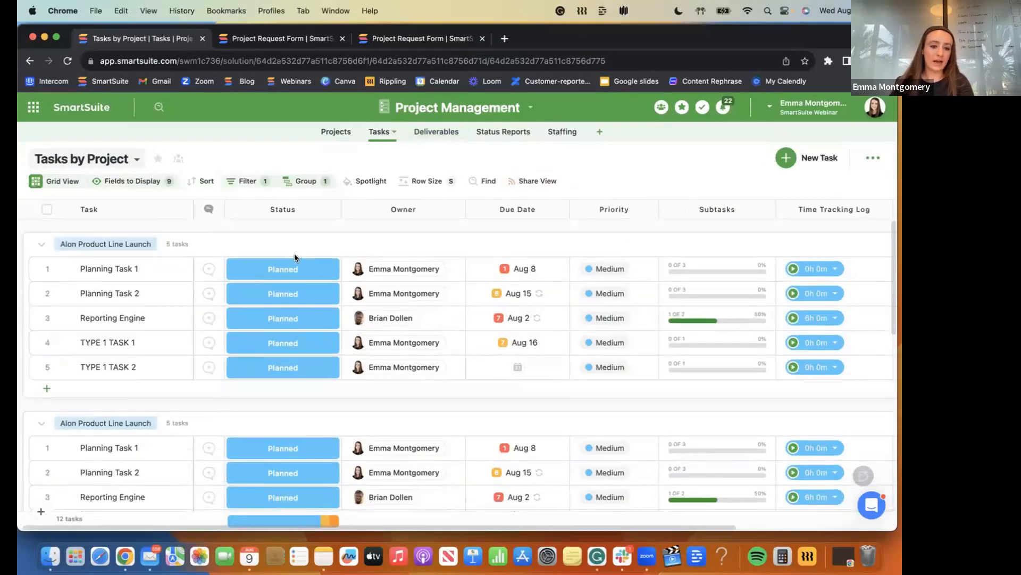
{"action": "scroll", "coordinate": [125, 349], "scroll_direction": "down", "scroll_amount": 10}
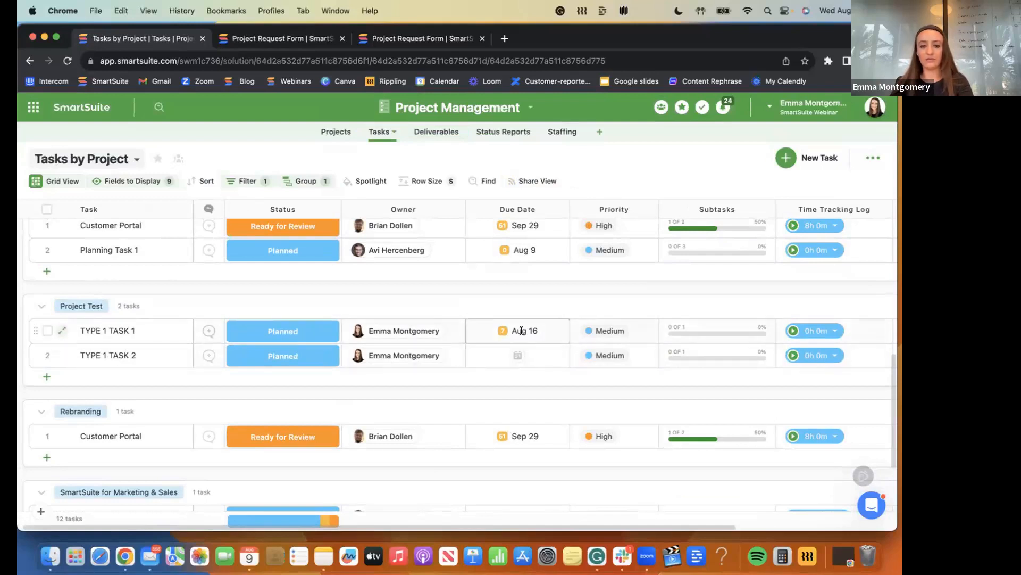
{"action": "left_click", "coordinate": [704, 330]}
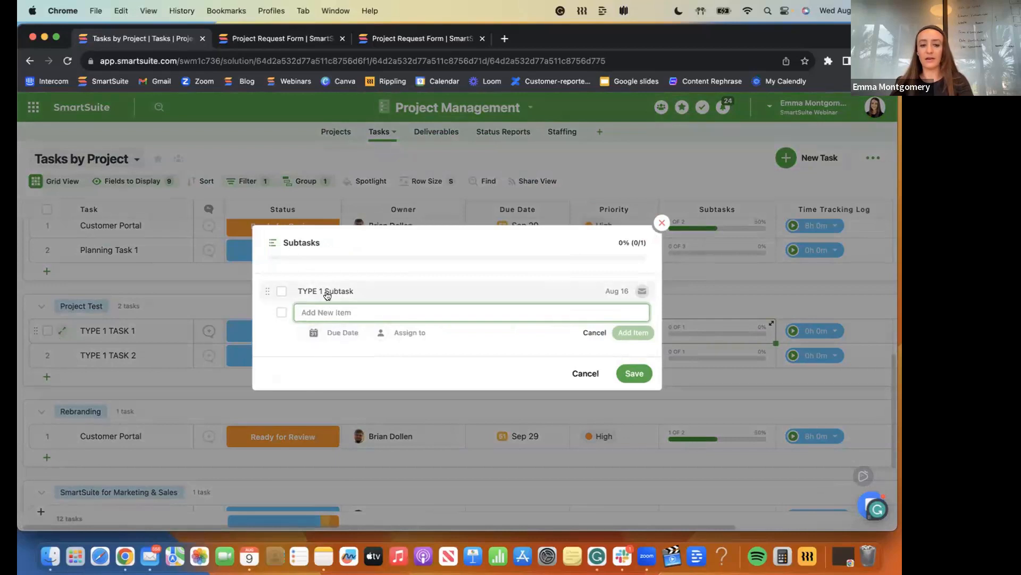
{"action": "left_click", "coordinate": [662, 222]}
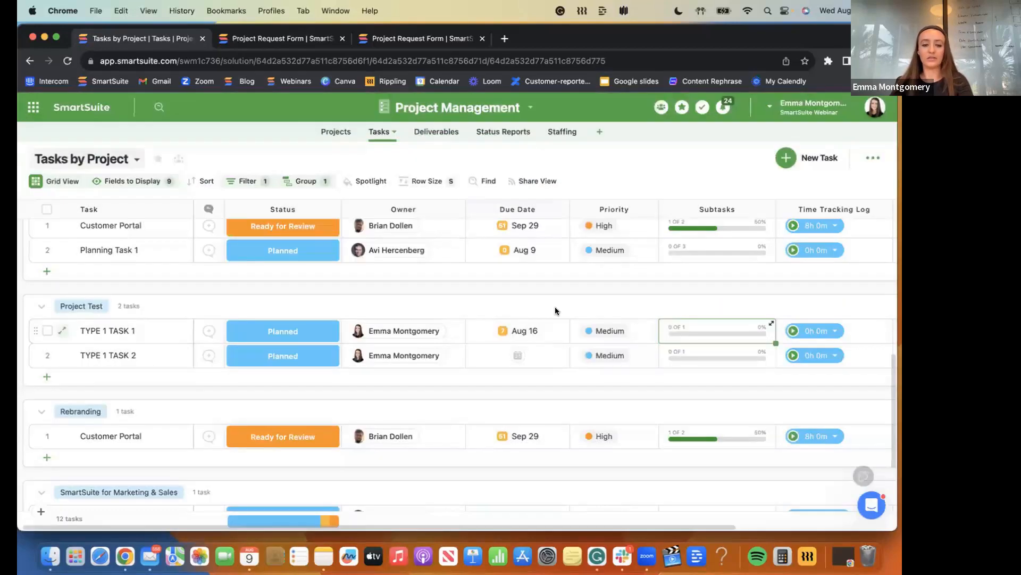
{"action": "scroll", "coordinate": [555, 311], "scroll_direction": "up", "scroll_amount": 2}
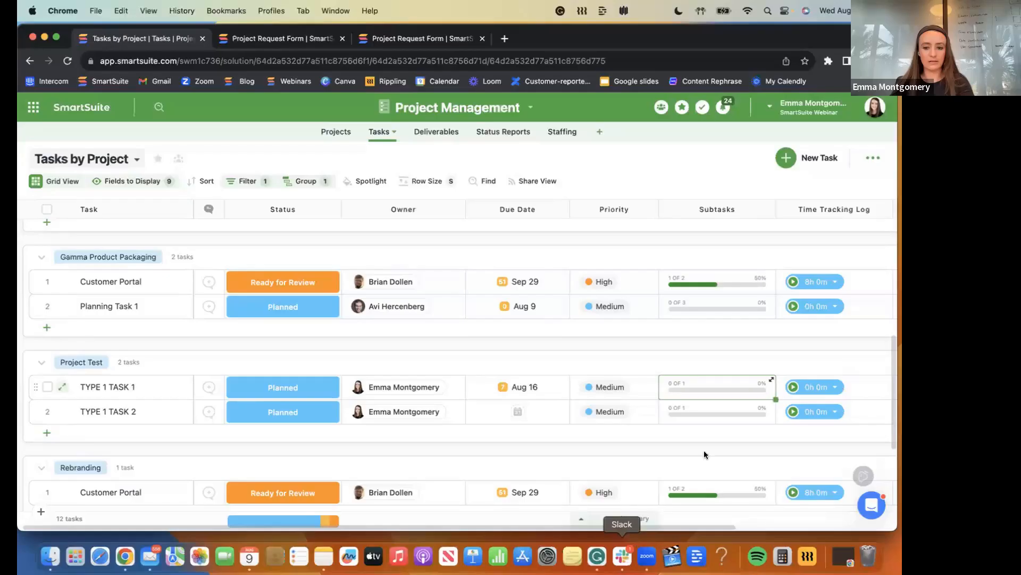
Open the Order Management: Junction Table solution from the home page and review its Product/Service app without adding a field
{"action": "left_click", "coordinate": [32, 107]}
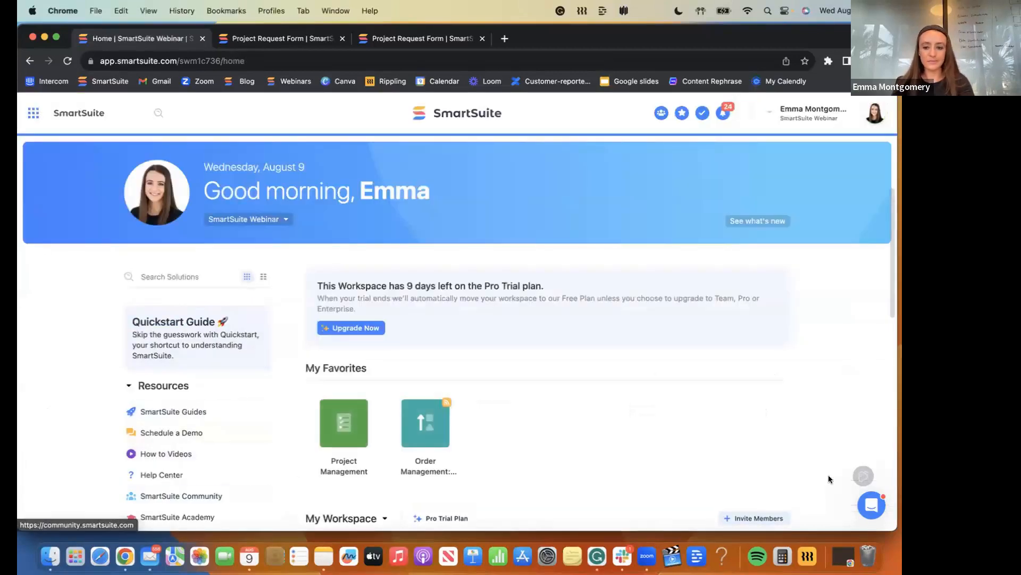
{"action": "scroll", "coordinate": [433, 431], "scroll_direction": "down", "scroll_amount": 1}
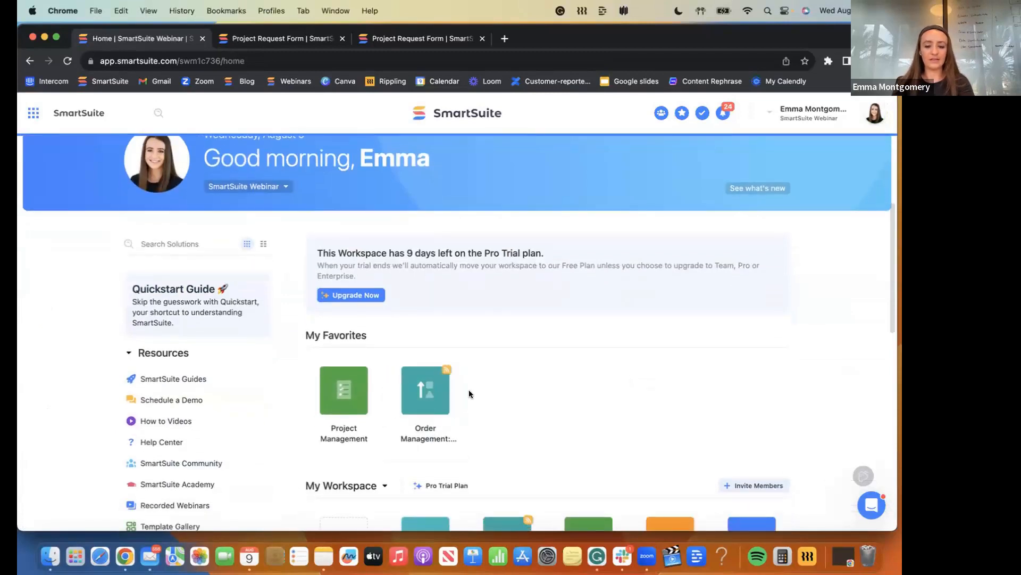
{"action": "left_click", "coordinate": [424, 399]}
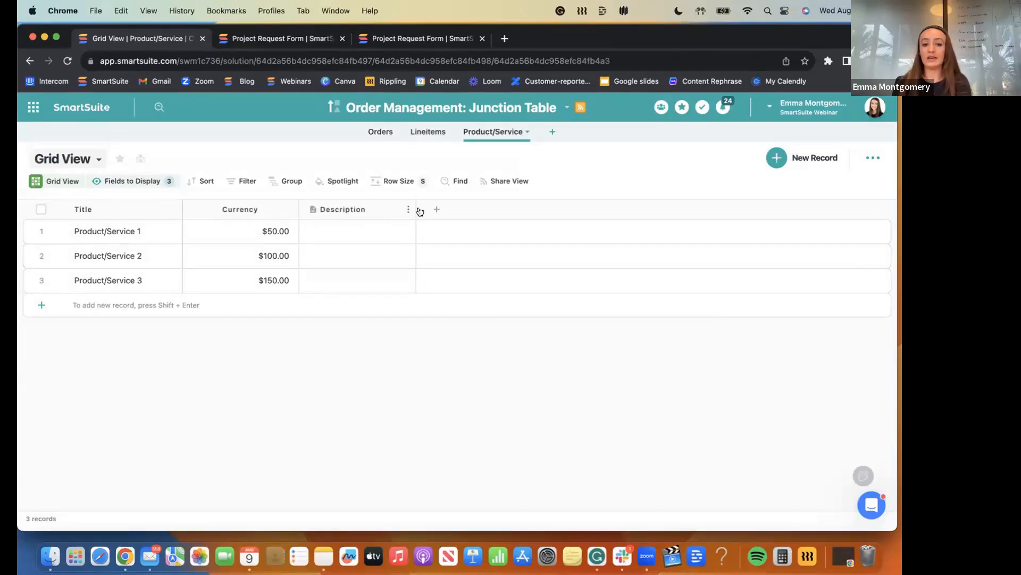
{"action": "left_click", "coordinate": [436, 209]}
{"action": "left_click", "coordinate": [356, 381]}
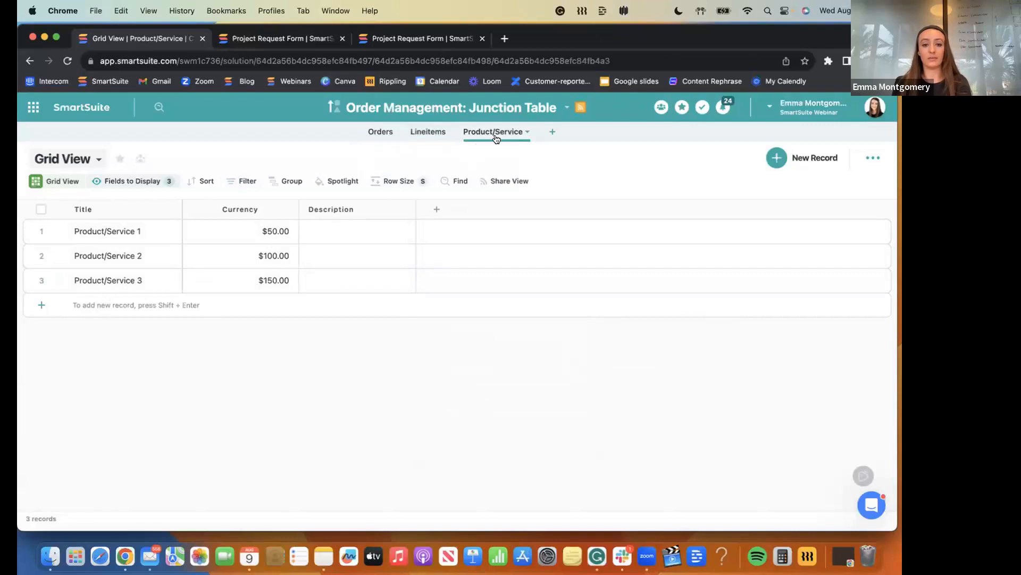
Add a record in the Lineitems app linked to Product/Service 1 with a quantity of 20
{"action": "left_click", "coordinate": [429, 133]}
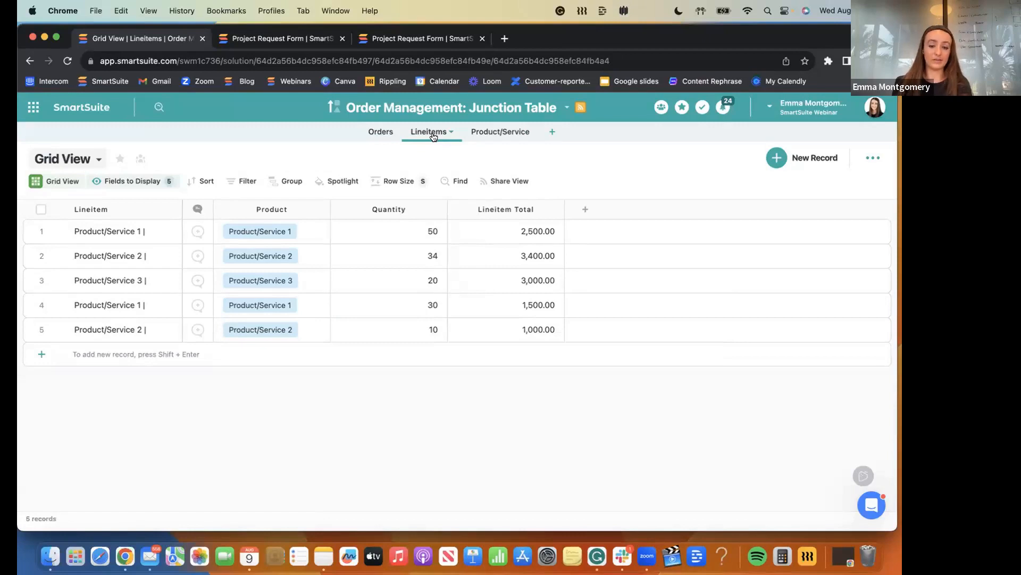
{"action": "left_click", "coordinate": [41, 354]}
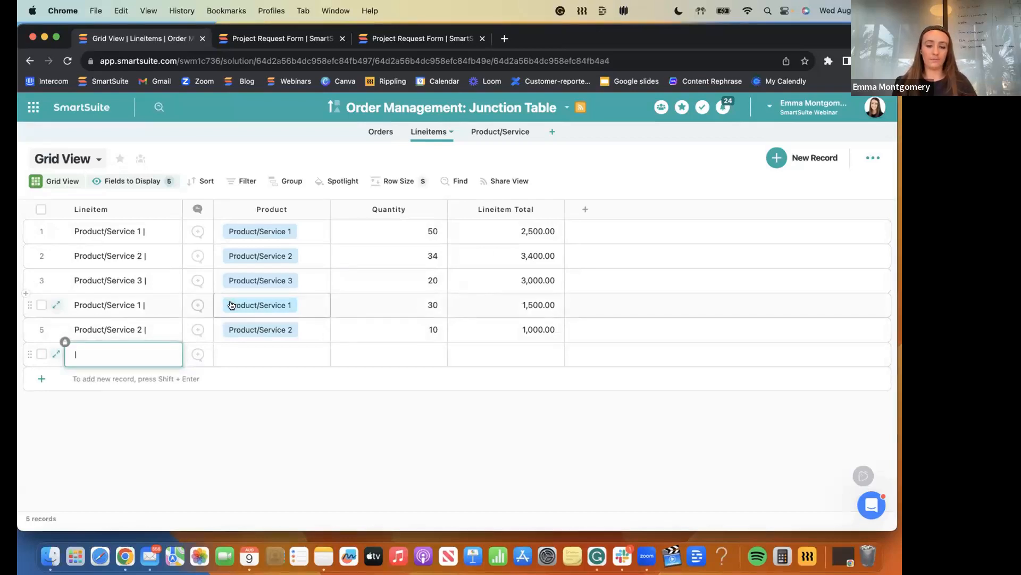
{"action": "left_click", "coordinate": [232, 354]}
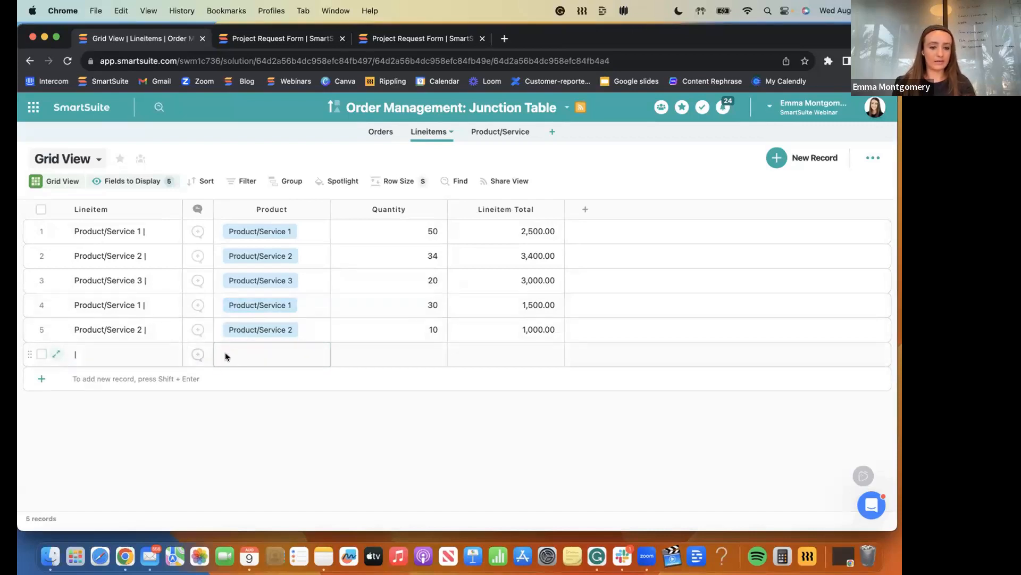
{"action": "left_click", "coordinate": [224, 354]}
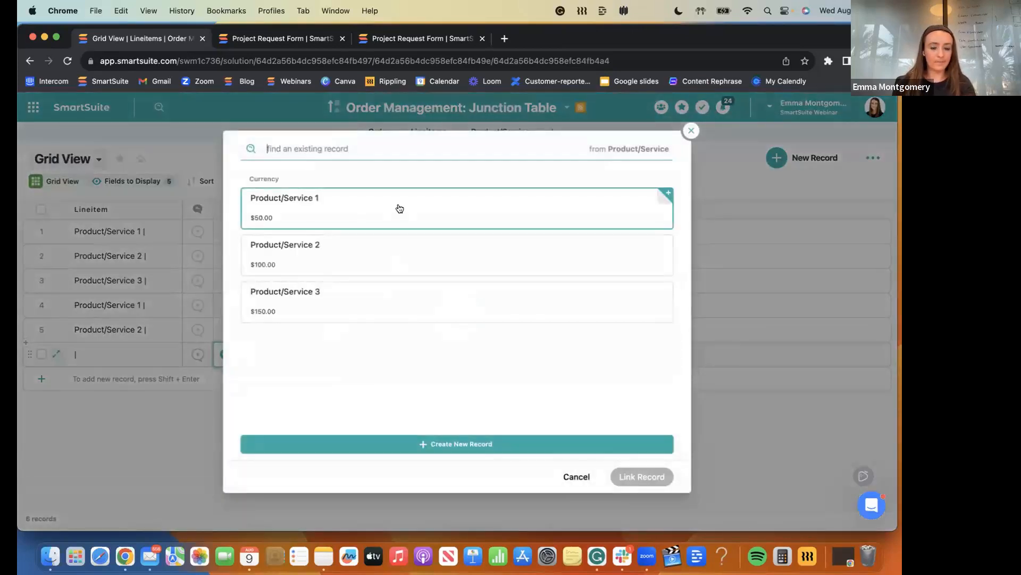
{"action": "left_click", "coordinate": [400, 208]}
{"action": "left_click", "coordinate": [626, 477]}
{"action": "left_click", "coordinate": [394, 356]}
{"action": "type", "text": "20"}
{"action": "left_click", "coordinate": [390, 422]}
Add another line item linked to Product/Service 2 with a quantity of 15
{"action": "left_click", "coordinate": [42, 379]}
{"action": "left_click", "coordinate": [226, 379]}
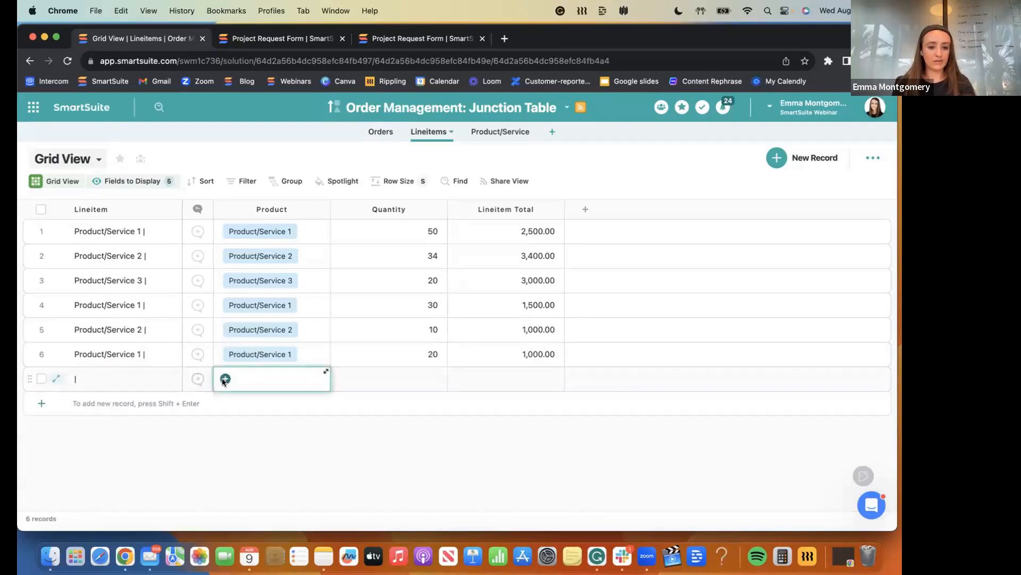
{"action": "left_click", "coordinate": [226, 379]}
{"action": "left_click", "coordinate": [311, 256]}
{"action": "left_click", "coordinate": [638, 477]}
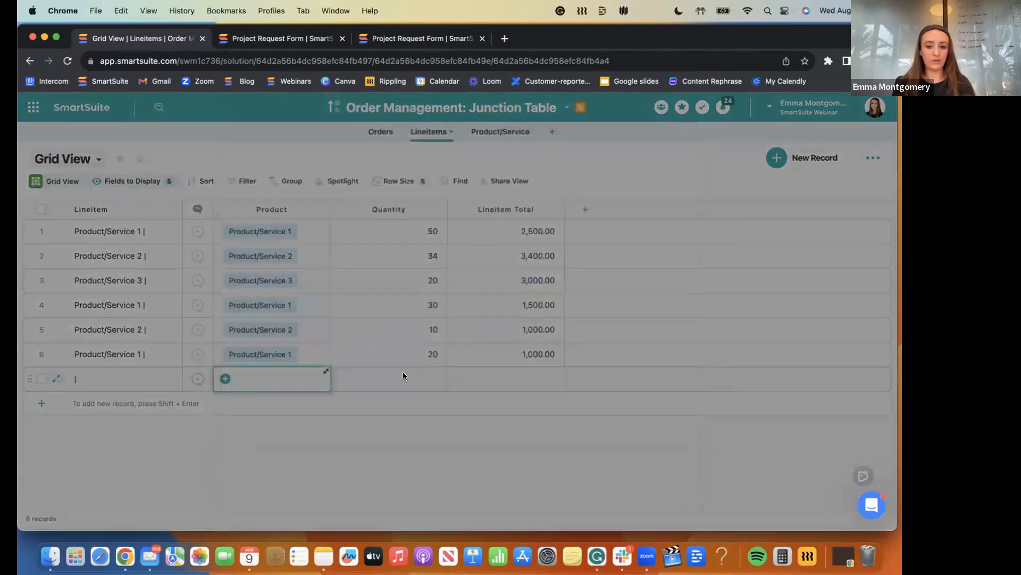
{"action": "left_click", "coordinate": [403, 376]}
{"action": "type", "text": "15"}
{"action": "left_click", "coordinate": [518, 379]}
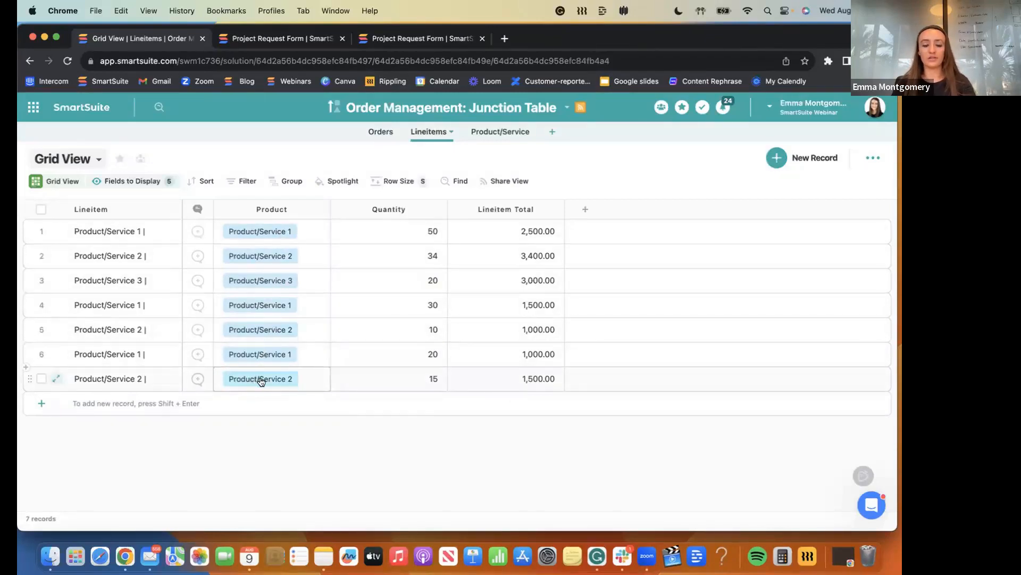
Check the prices in the Product/Service app and add a Lineitems record linked to Product/Service 3 with a quantity of 30
{"action": "left_click", "coordinate": [511, 133]}
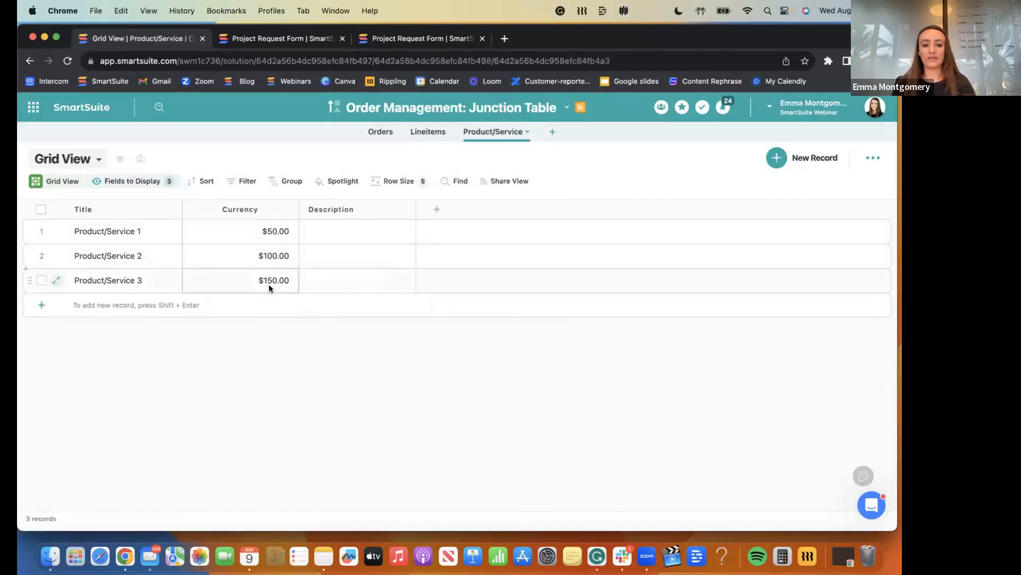
{"action": "left_click", "coordinate": [429, 132]}
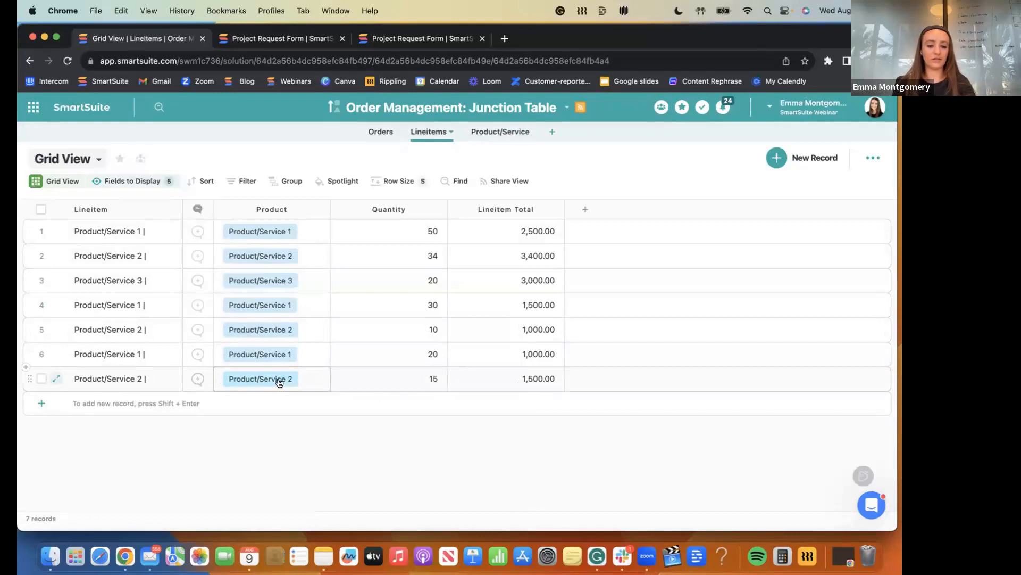
{"action": "left_click", "coordinate": [41, 403]}
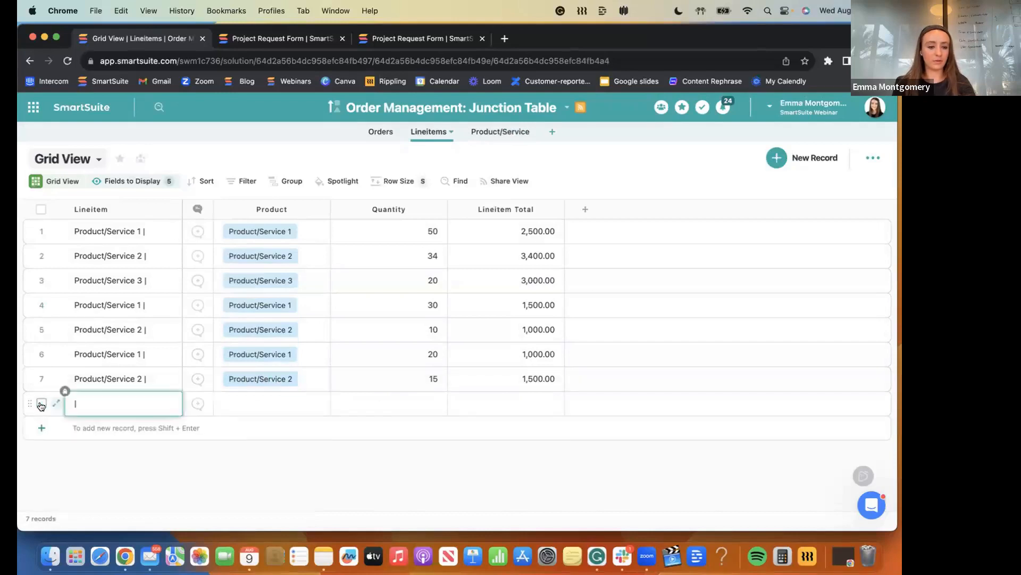
{"action": "left_click", "coordinate": [226, 408]}
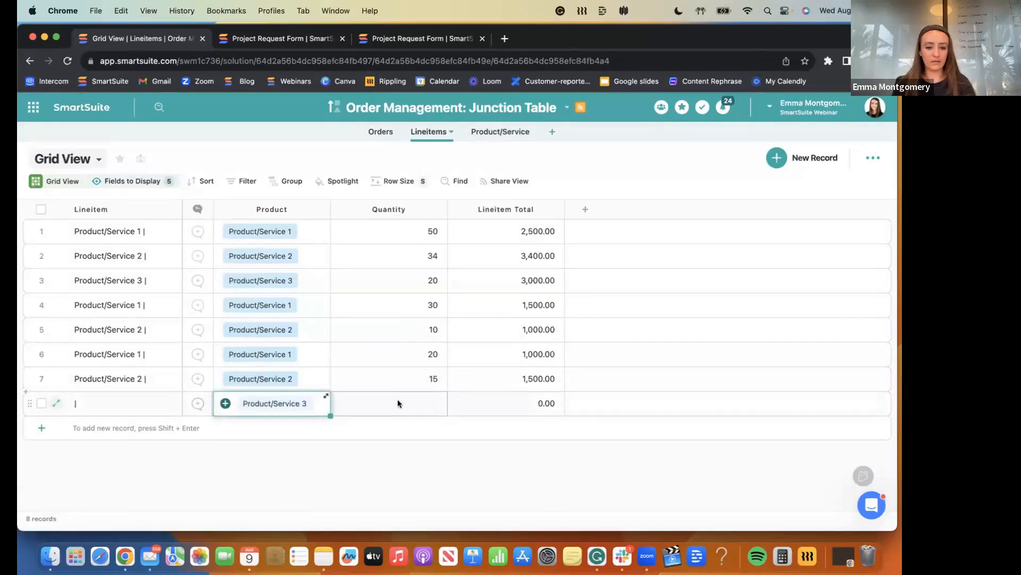
{"action": "left_click", "coordinate": [402, 407]}
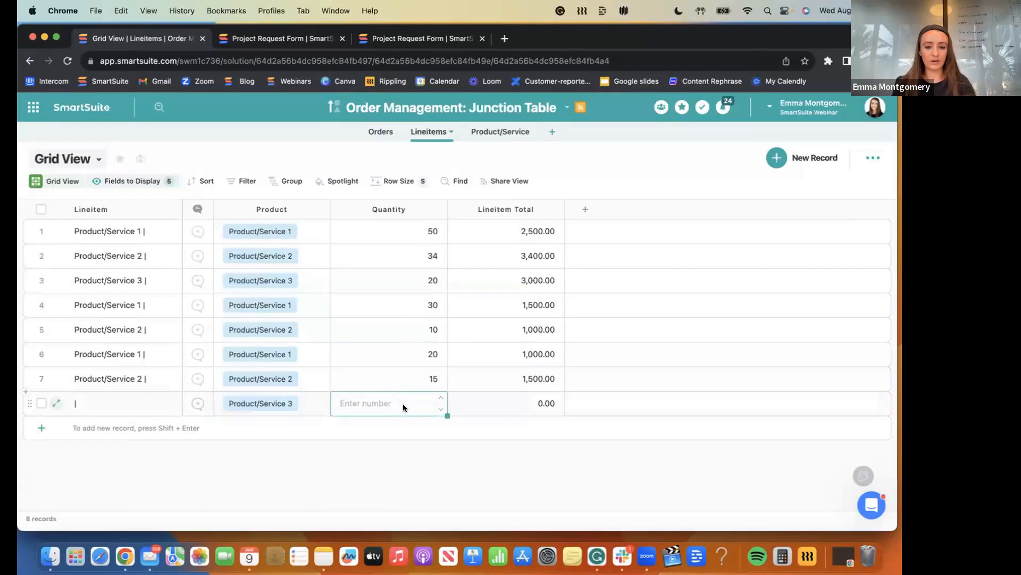
{"action": "type", "text": "30"}
{"action": "left_click", "coordinate": [382, 498]}
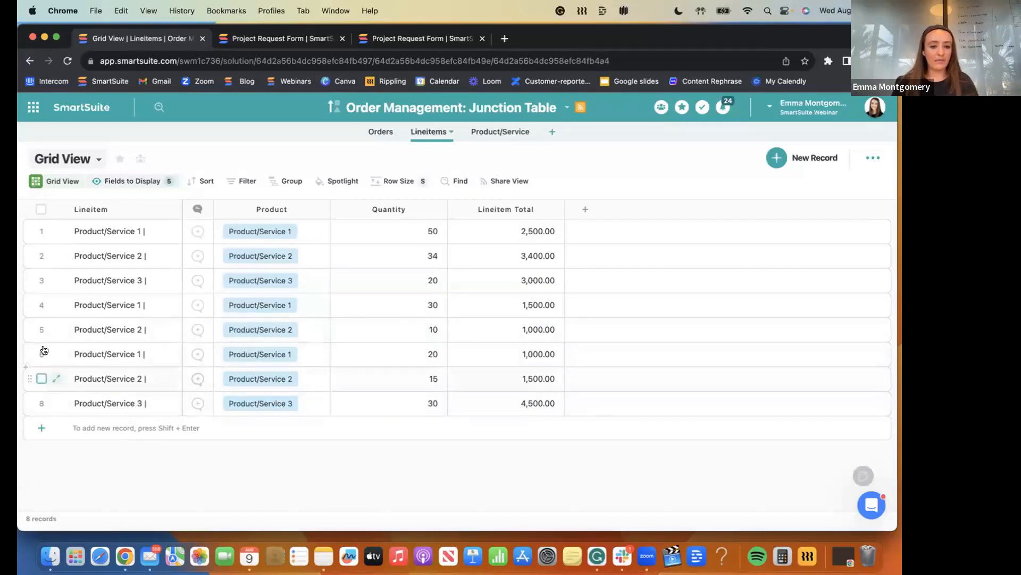
{"action": "left_click", "coordinate": [41, 231]}
{"action": "left_click", "coordinate": [41, 256]}
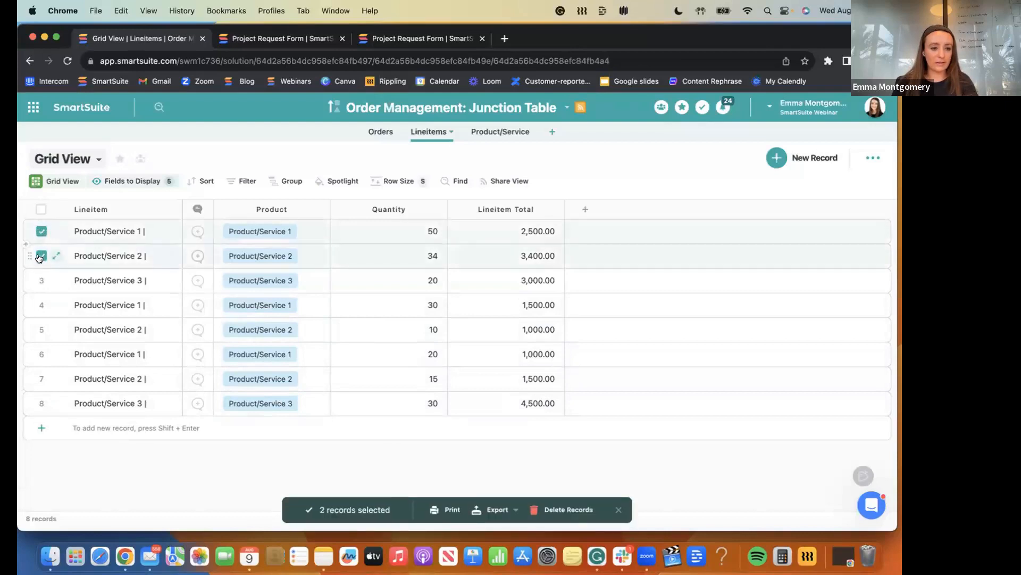
{"action": "left_click", "coordinate": [41, 231]}
{"action": "left_click", "coordinate": [40, 256]}
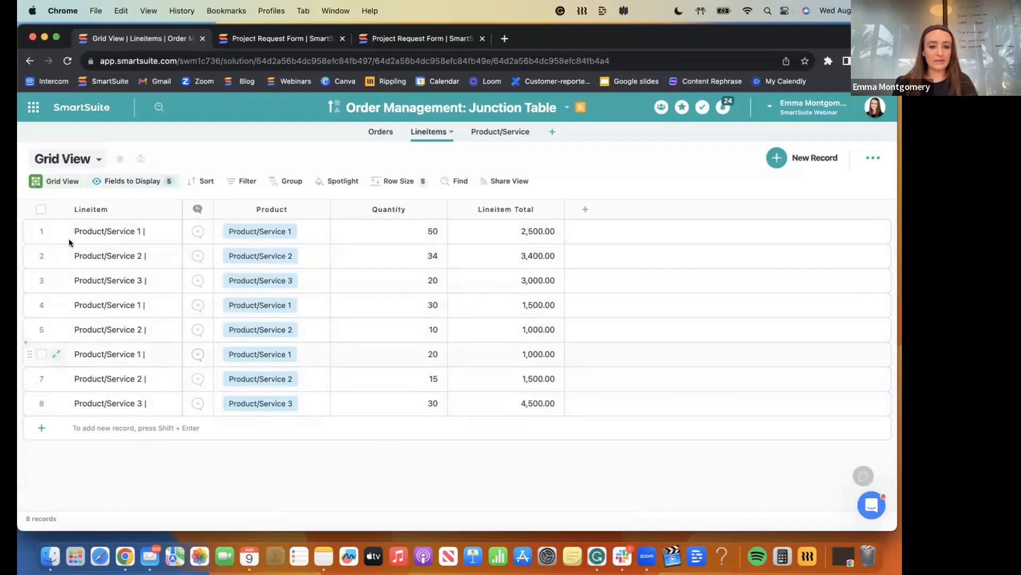
Display the Order field in the Lineitems grid view
{"action": "left_click", "coordinate": [121, 182]}
{"action": "scroll", "coordinate": [128, 298], "scroll_direction": "down", "scroll_amount": 1}
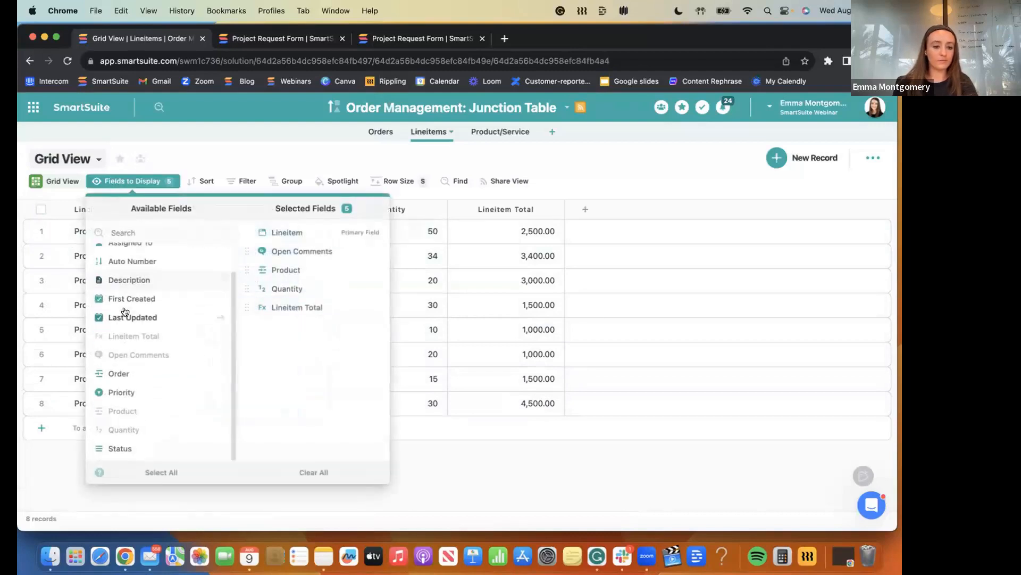
{"action": "left_click", "coordinate": [159, 373]}
{"action": "left_click", "coordinate": [673, 138]}
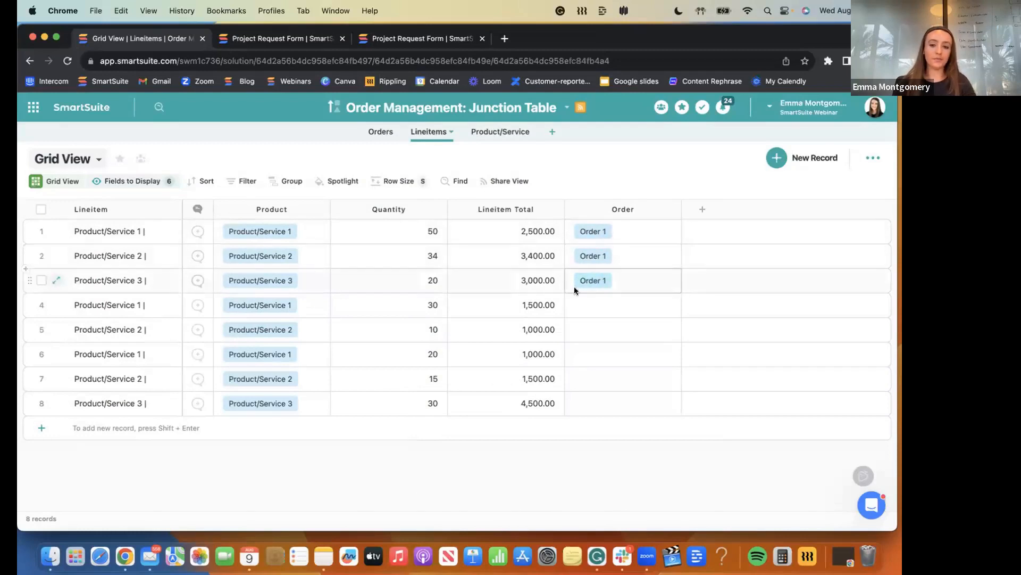
Link line items 6, 7 and 8 together to a newly created order titled Order 2, and clear the record selection
{"action": "left_click", "coordinate": [41, 354]}
{"action": "left_click", "coordinate": [41, 378]}
{"action": "left_click", "coordinate": [42, 402]}
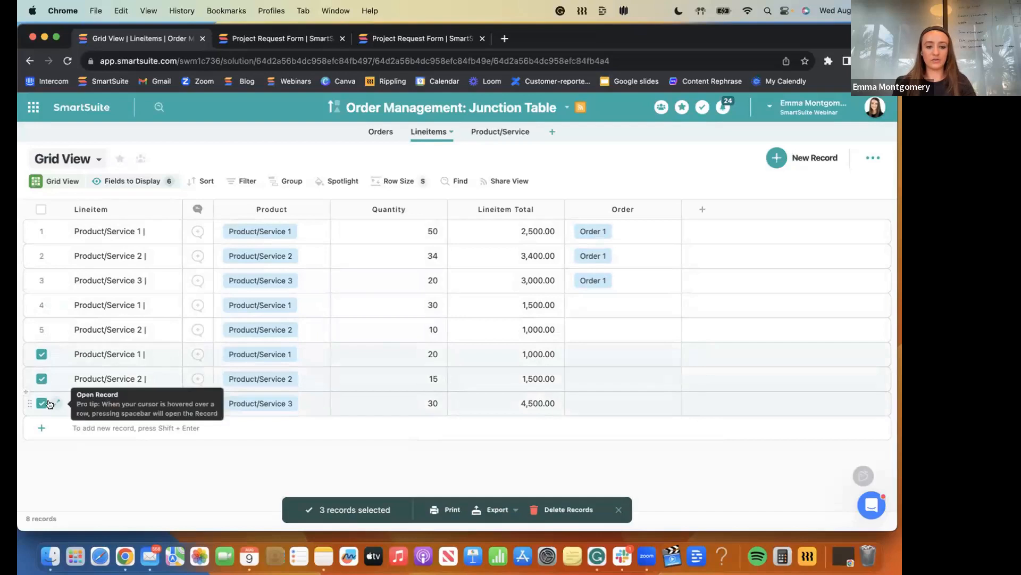
{"action": "left_click", "coordinate": [579, 354]}
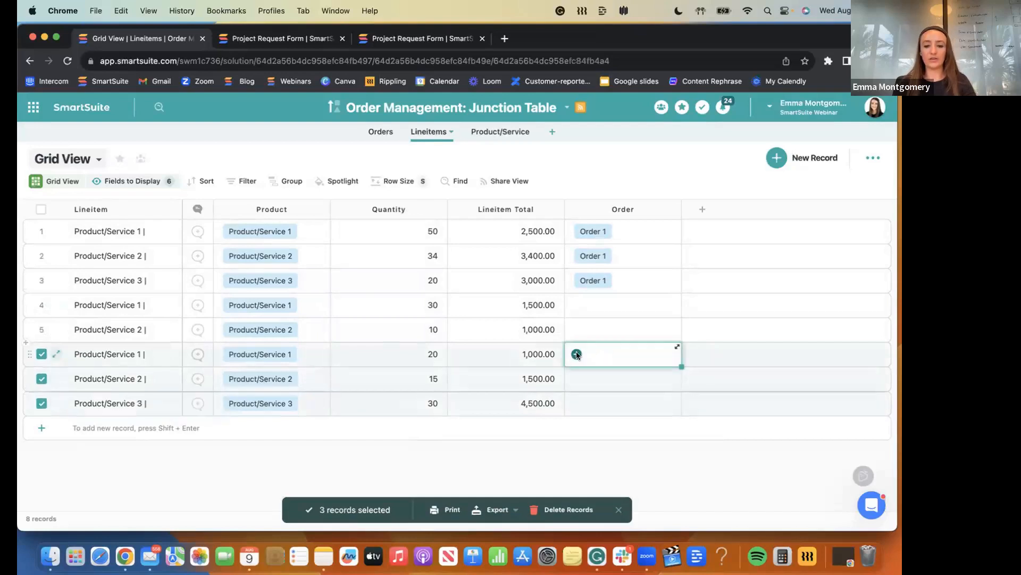
{"action": "left_click", "coordinate": [576, 355]}
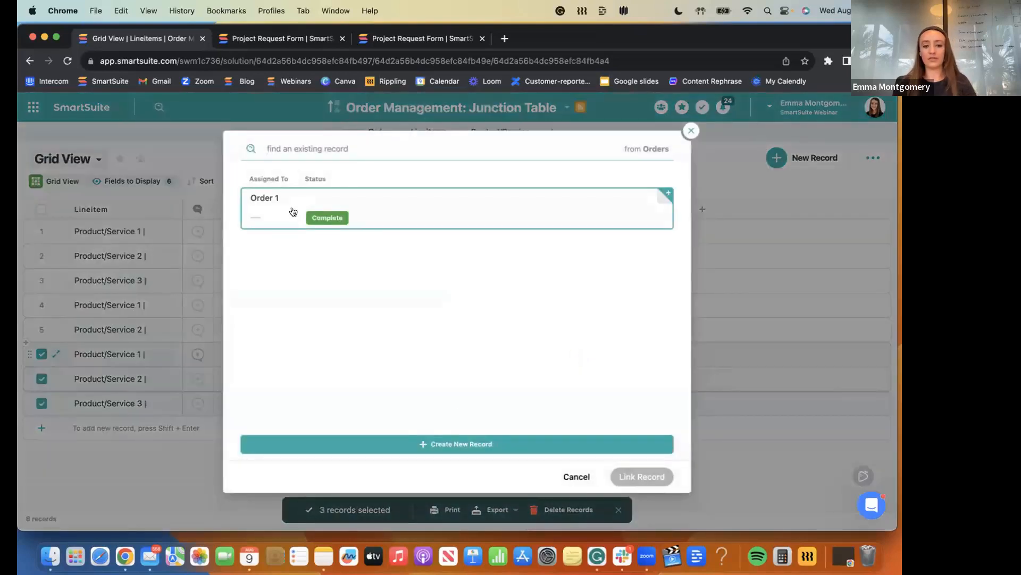
{"action": "left_click", "coordinate": [391, 446]}
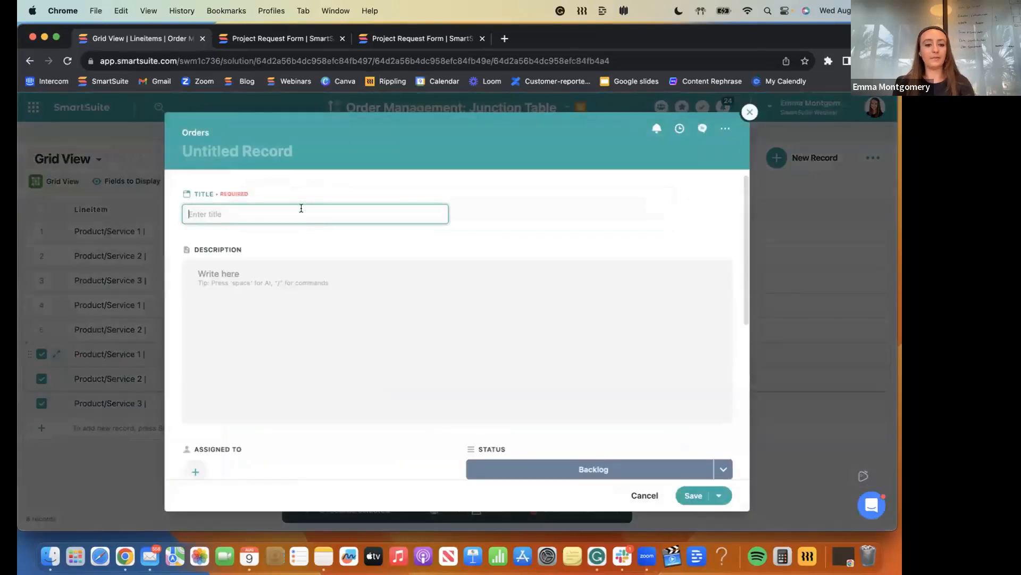
{"action": "type", "text": "Order 2"}
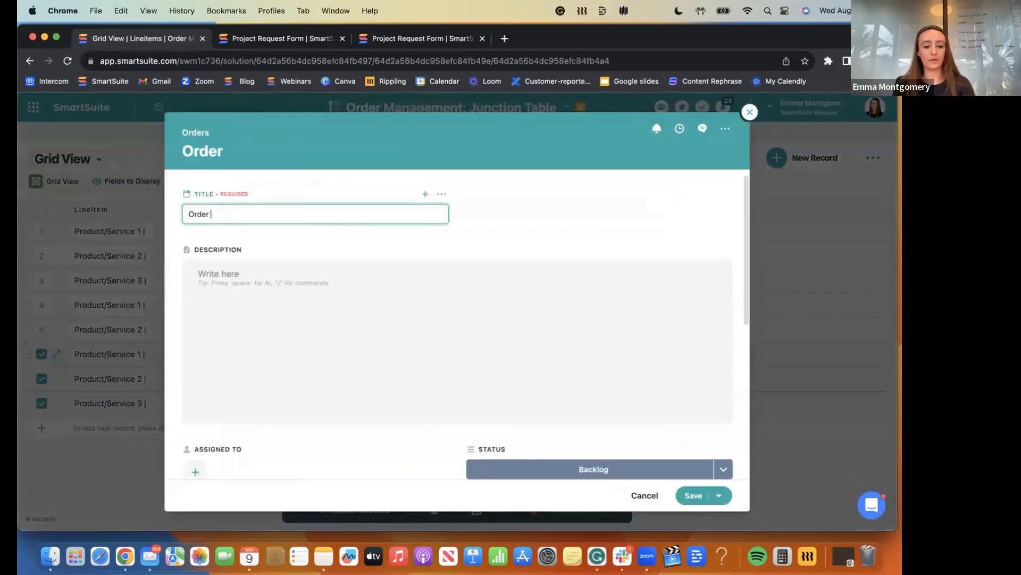
{"action": "left_click", "coordinate": [697, 500]}
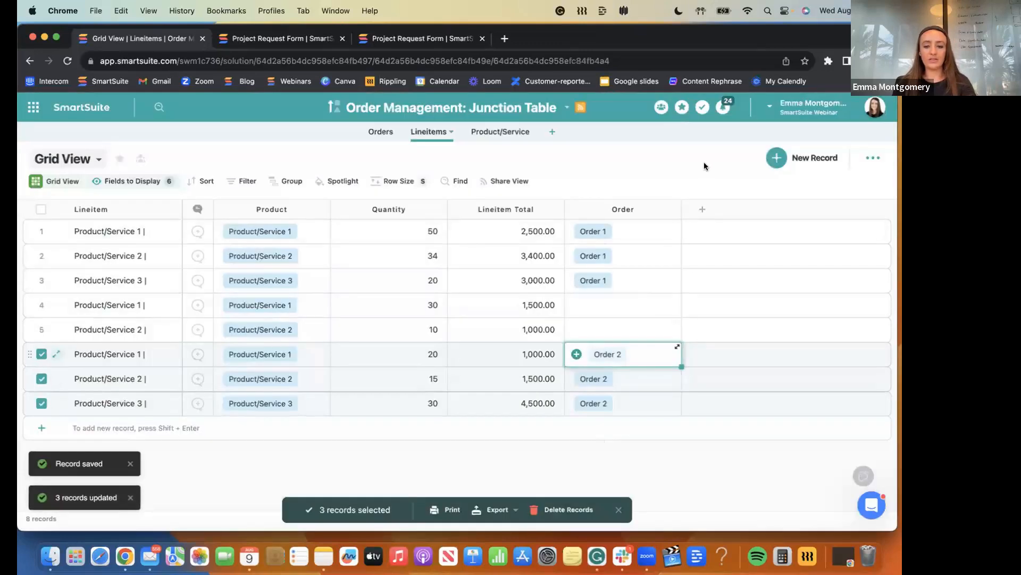
{"action": "left_click", "coordinate": [619, 509]}
Widen the Link to Lineitems column in the Orders app and inspect the Order Total formula without editing it
{"action": "left_click", "coordinate": [387, 136]}
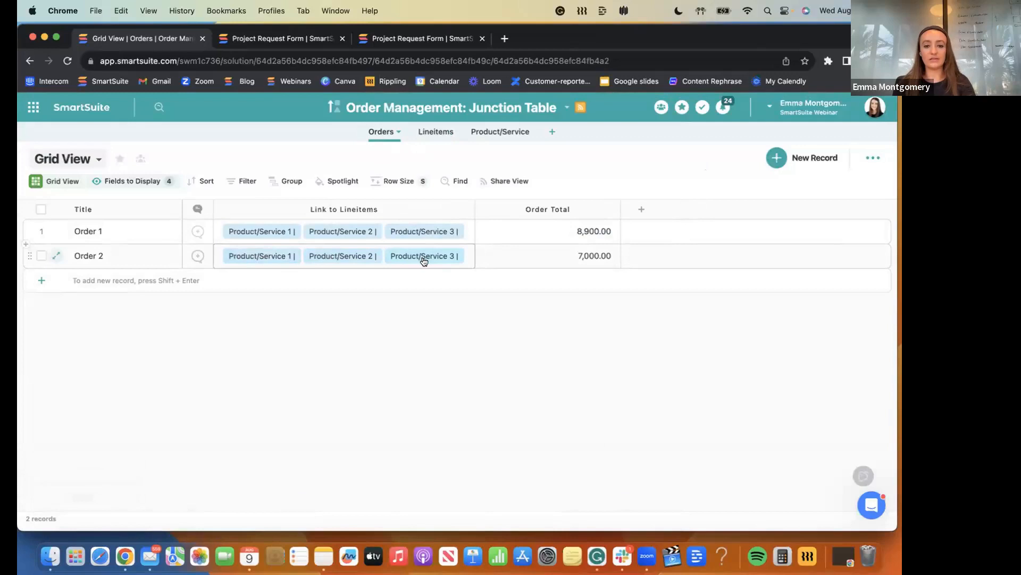
{"action": "left_click_drag", "start_coordinate": [473, 209], "coordinate": [516, 208]}
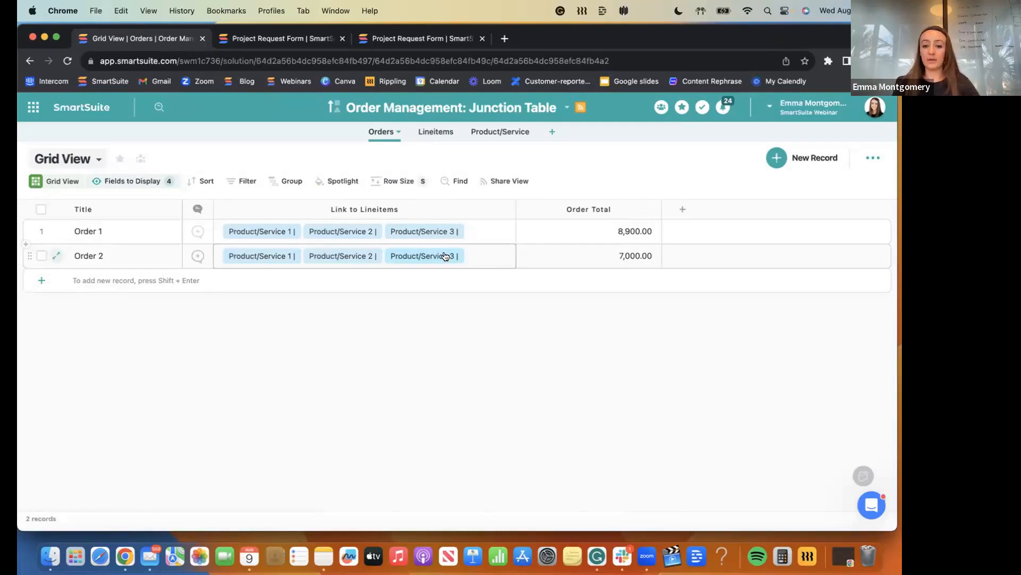
{"action": "double_click", "coordinate": [587, 211]}
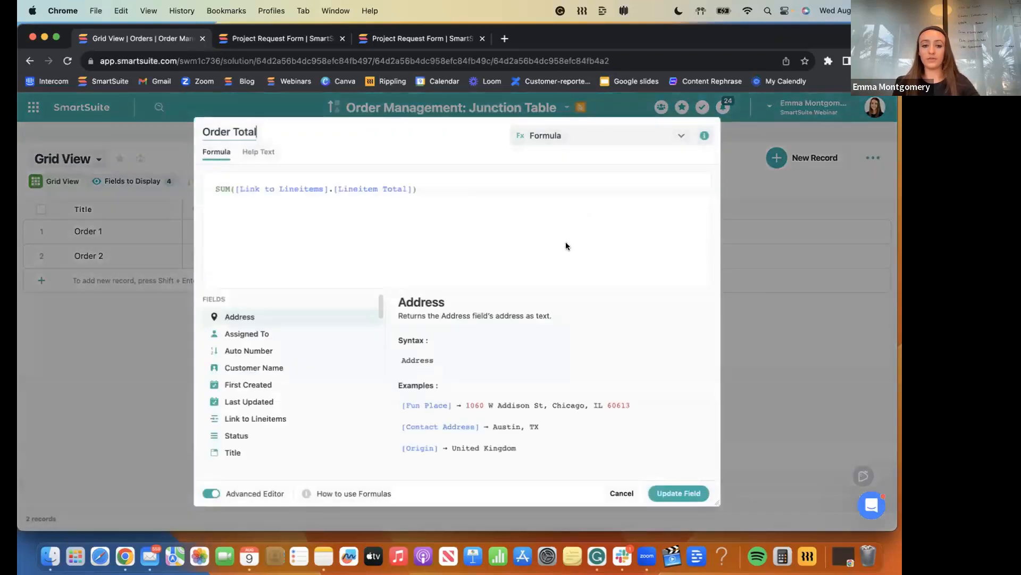
{"action": "left_click", "coordinate": [621, 493]}
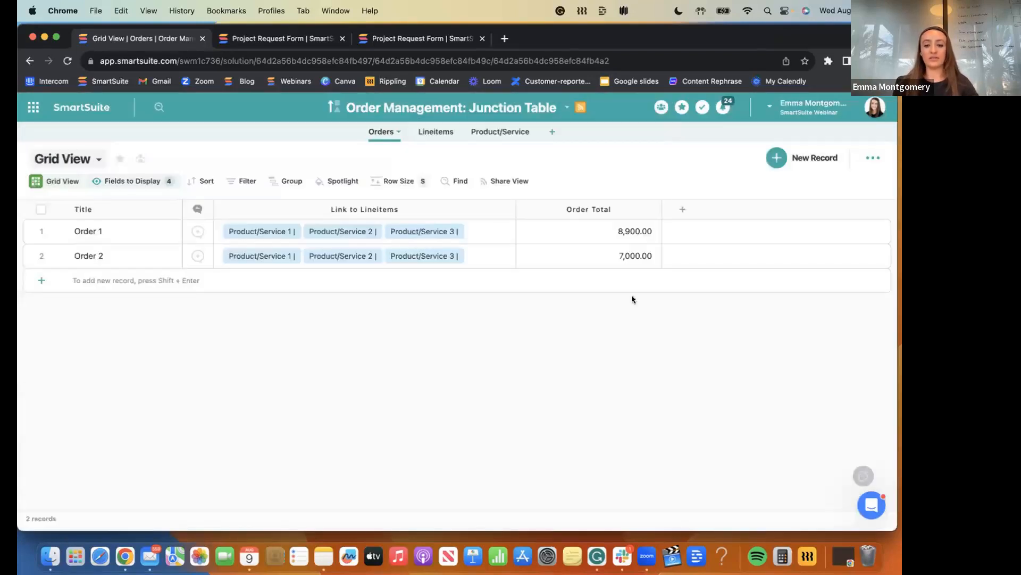